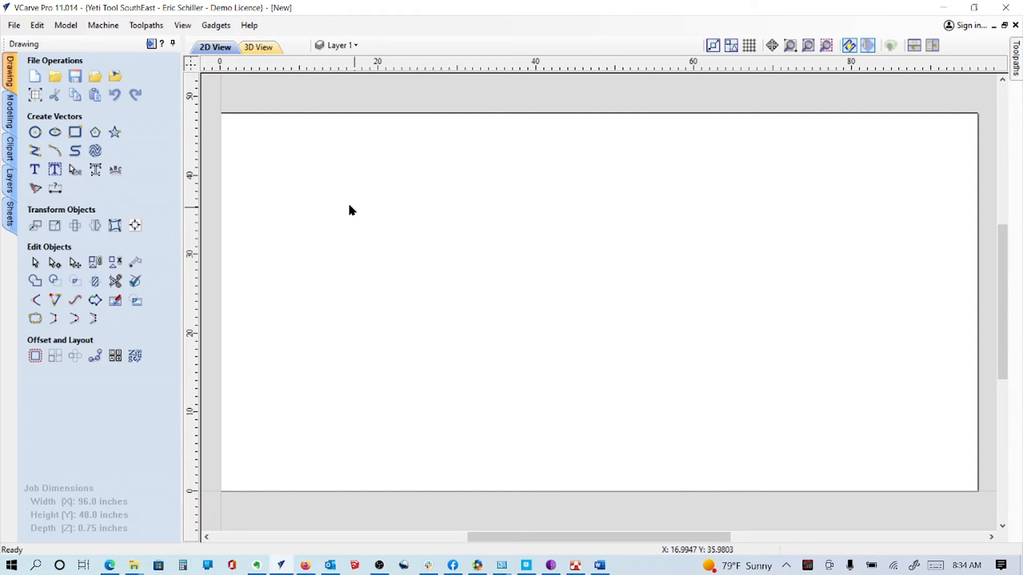
# Step: Import the vectors from ABCSigns.DXF in the Imported files folder and clear the resulting selection
pyautogui.hotkey('ctrl', 'i')
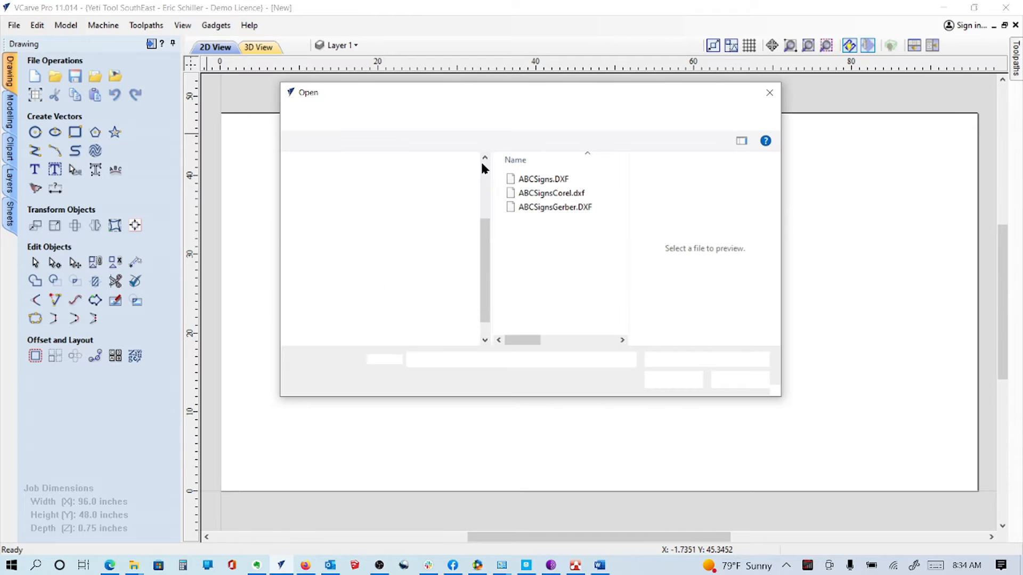
pyautogui.click(538, 180)
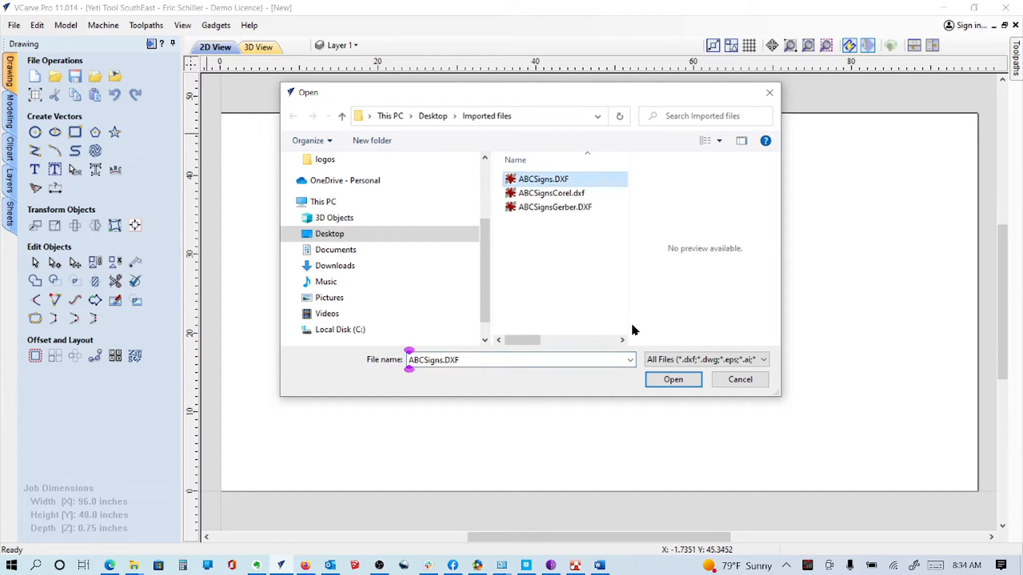
pyautogui.click(671, 381)
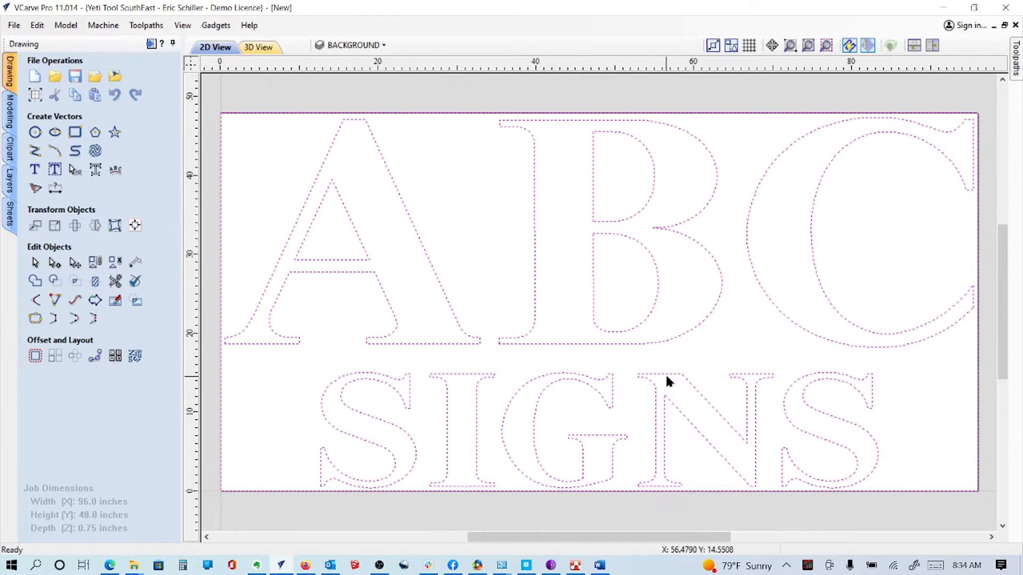
pyautogui.click(445, 176)
pyautogui.scroll(-2, 445, 175)
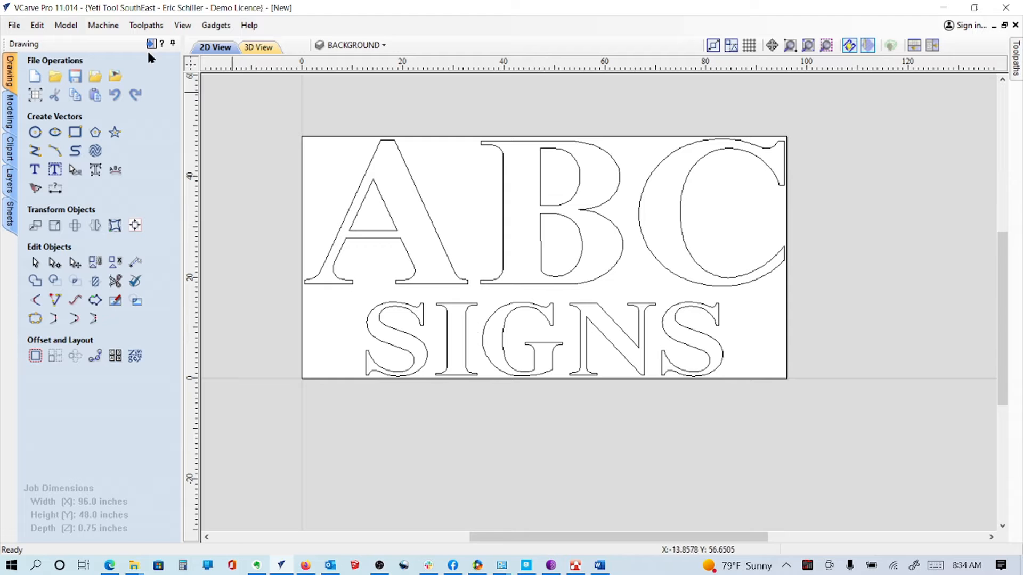
# Step: Select the B and C outlines one at a time to check the imported vectors, and clear the selection
pyautogui.click(503, 215)
pyautogui.click(615, 206)
pyautogui.click(576, 198)
pyautogui.click(649, 179)
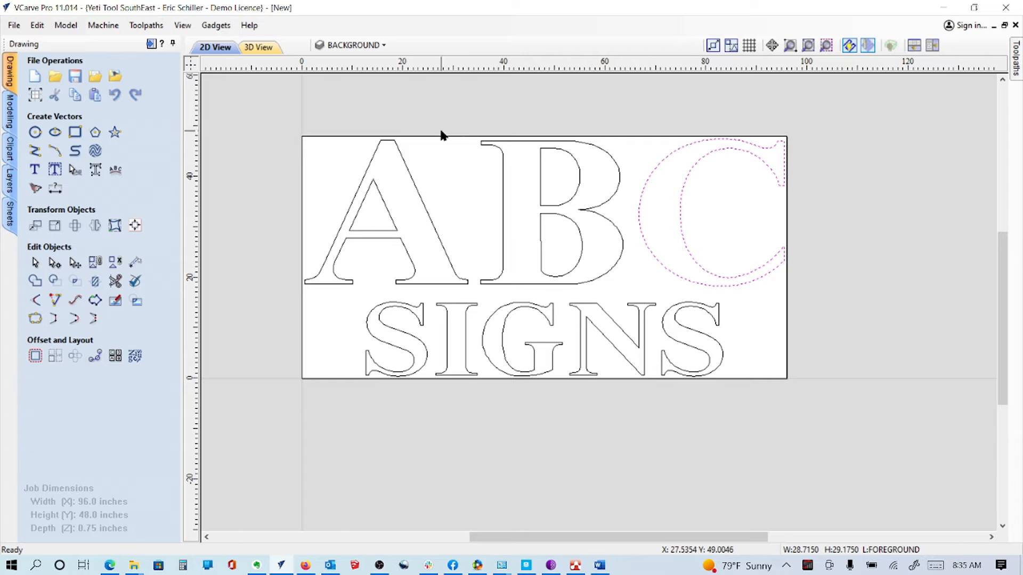
pyautogui.click(406, 112)
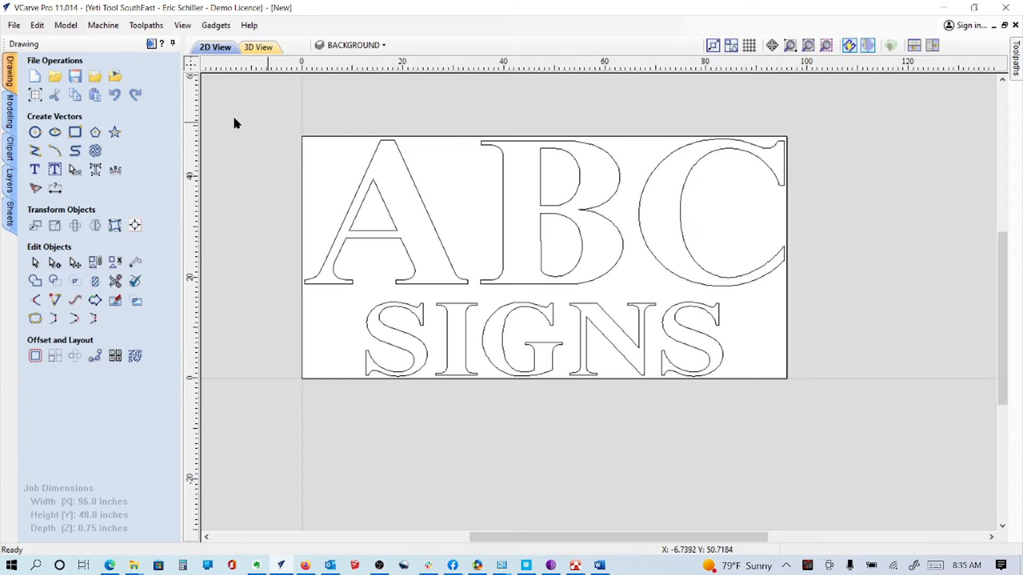
# Step: Start a 2D Profile toolpath machining Outside / Right, with a separate last pass at a 0.020 inch allowance
pyautogui.click(151, 46)
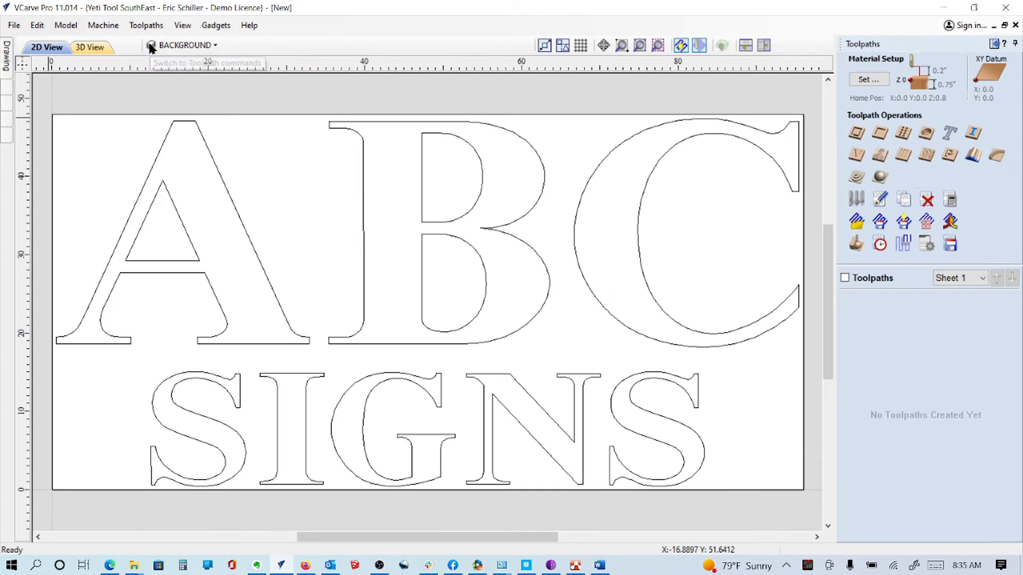
pyautogui.click(854, 133)
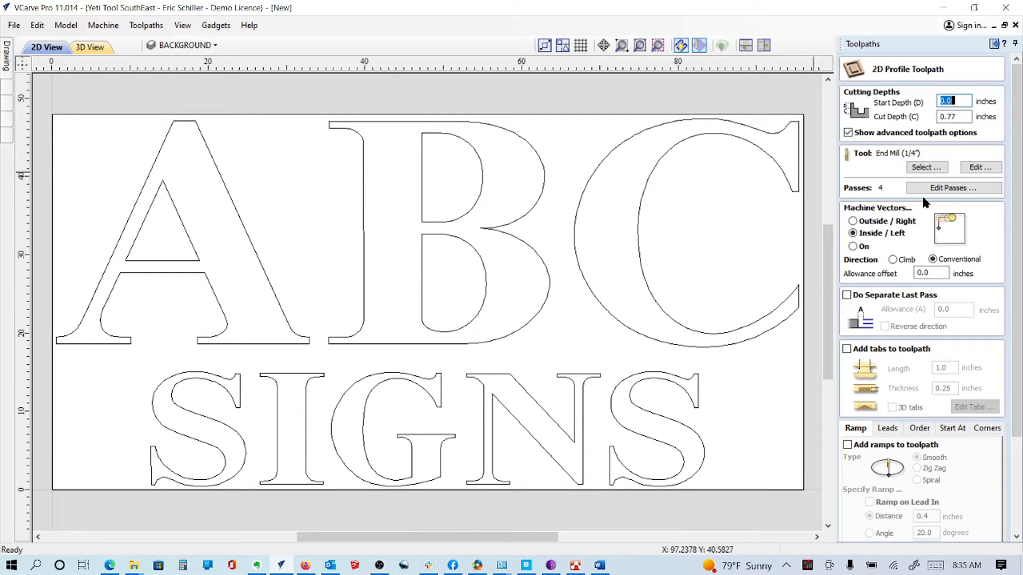
pyautogui.click(853, 221)
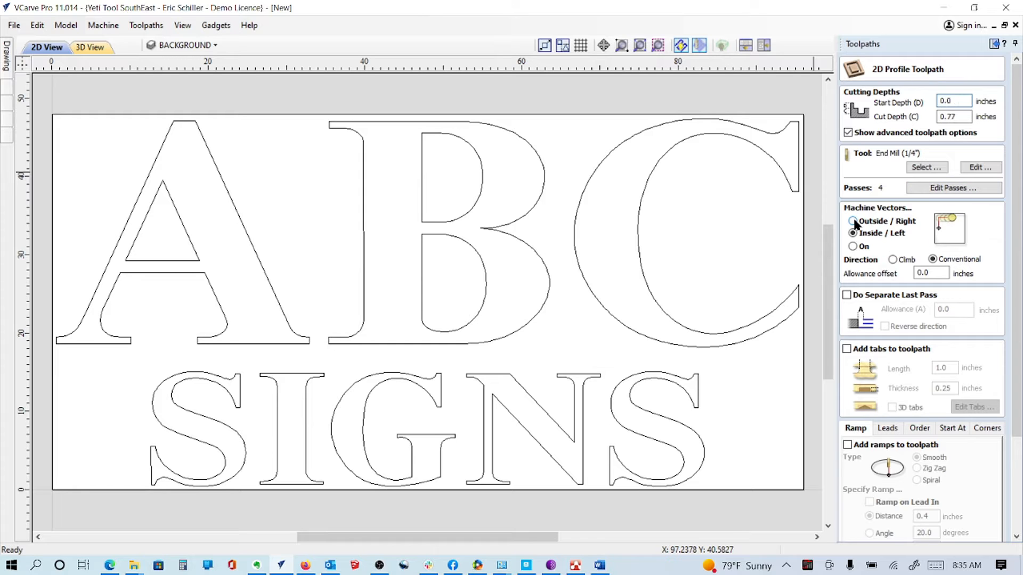
pyautogui.click(851, 299)
pyautogui.click(959, 308)
pyautogui.write('20')
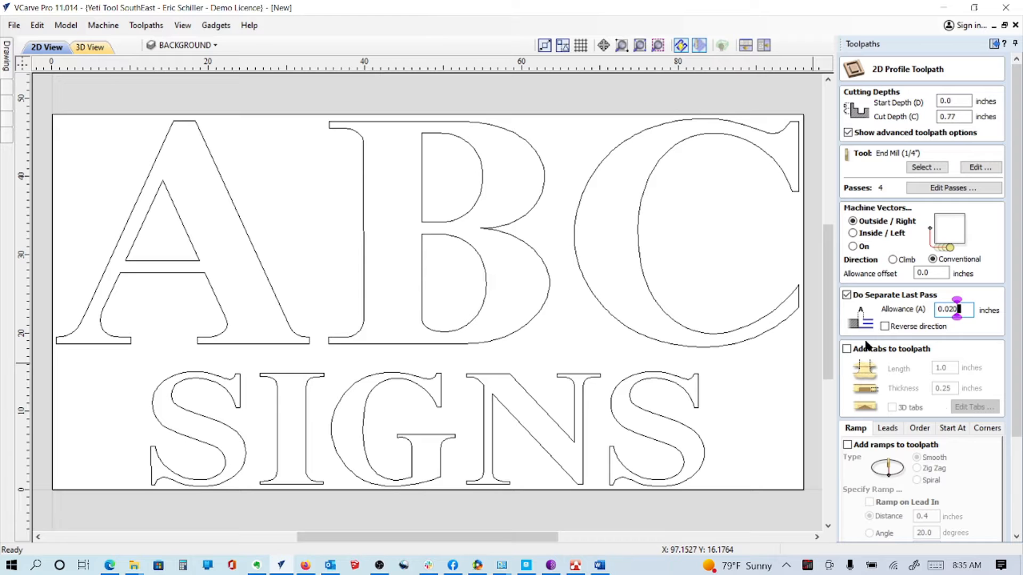
# Step: Add smooth ramps and circular leads to the profile toolpath, leaving tabs off
pyautogui.click(846, 349)
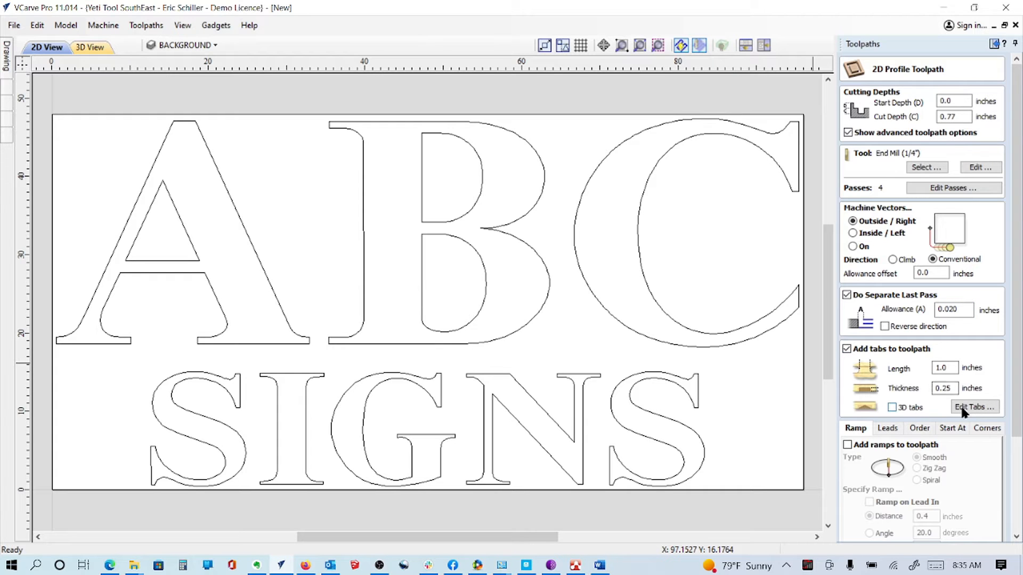
pyautogui.click(846, 349)
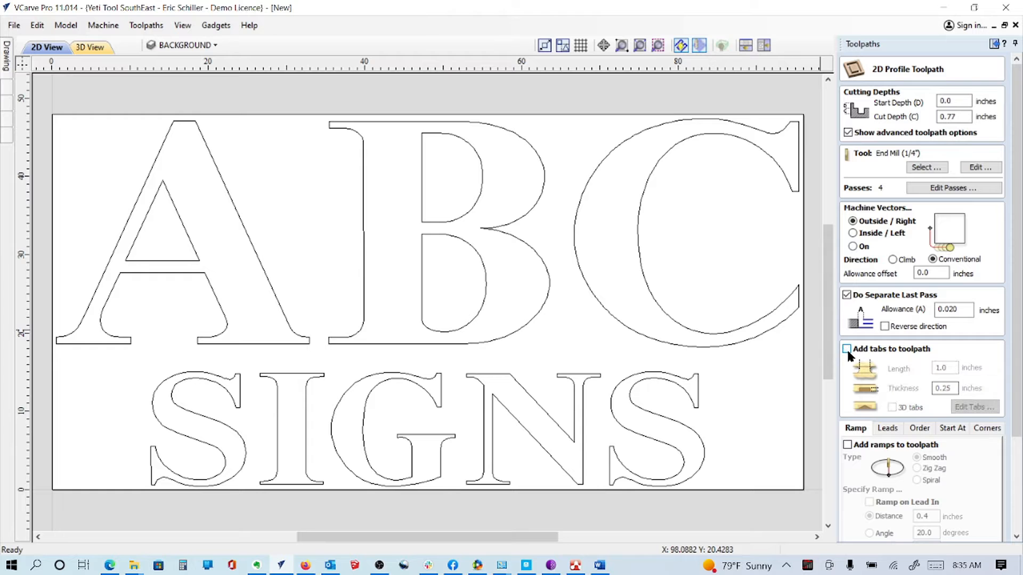
pyautogui.click(847, 445)
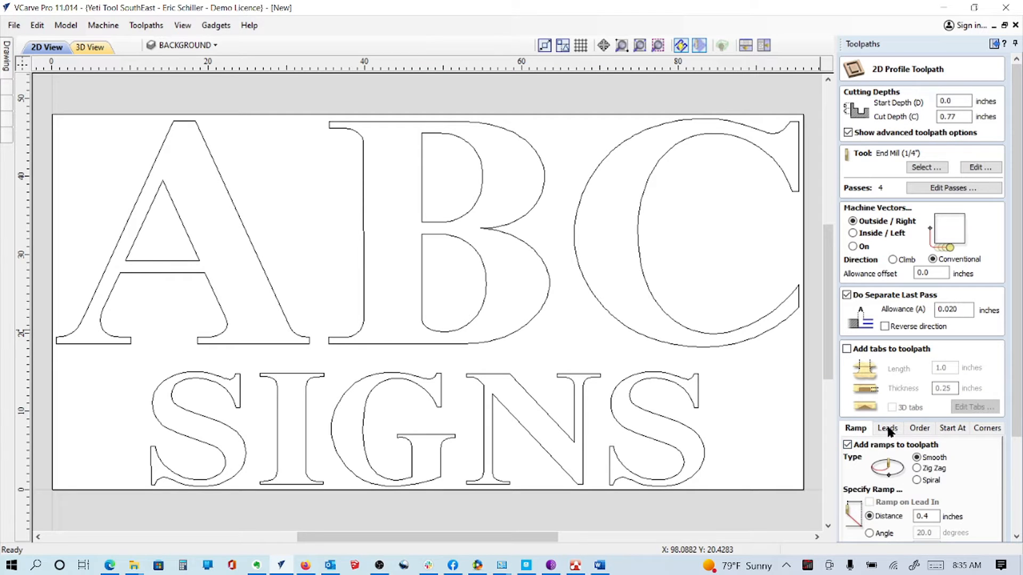
pyautogui.click(887, 430)
pyautogui.click(850, 443)
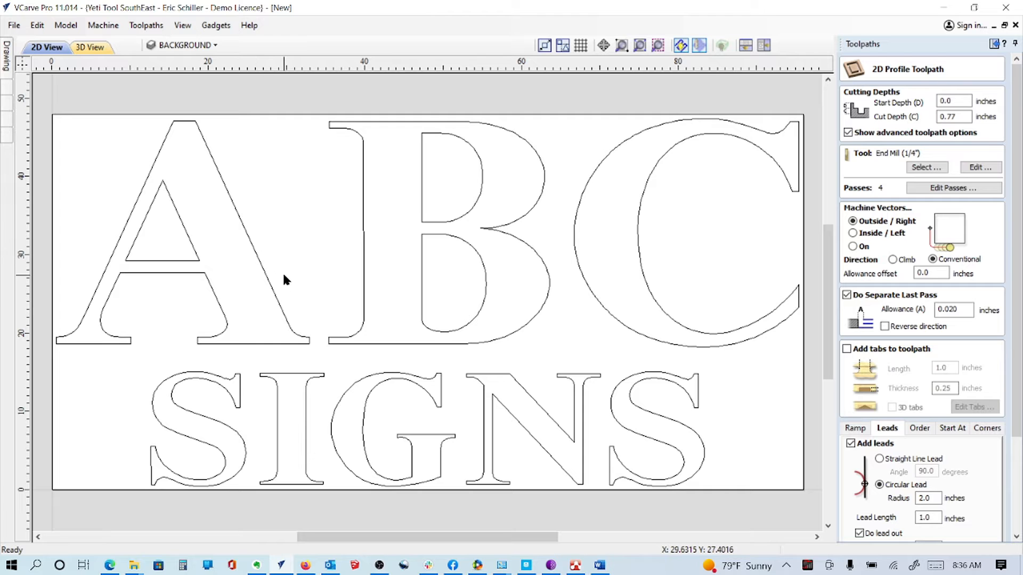
# Step: Name the toolpath "Profile cutout p25EM"
pyautogui.scroll(-3, 941, 509)
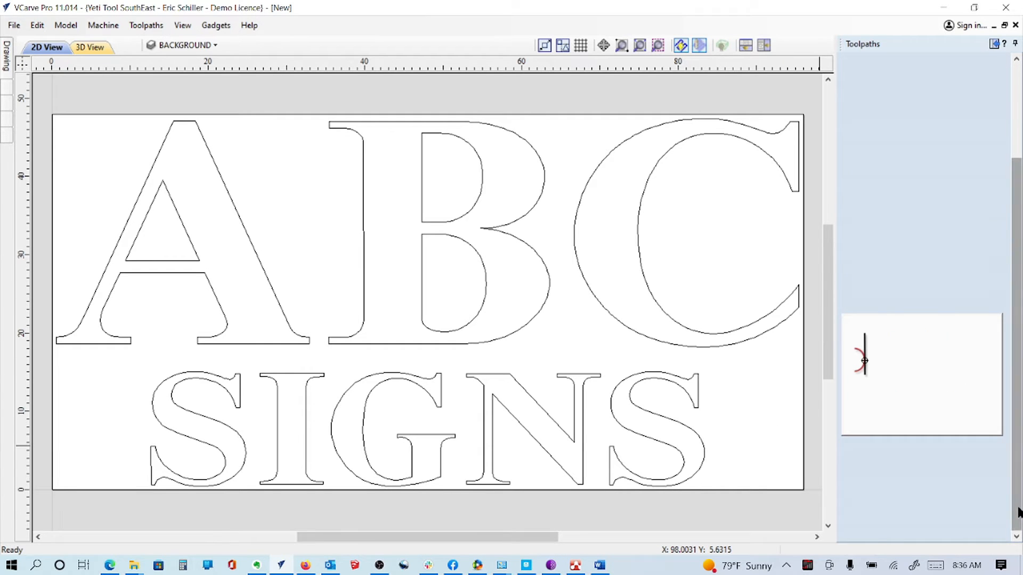
pyautogui.click(940, 515)
pyautogui.press('BackSpace')
pyautogui.write('c')
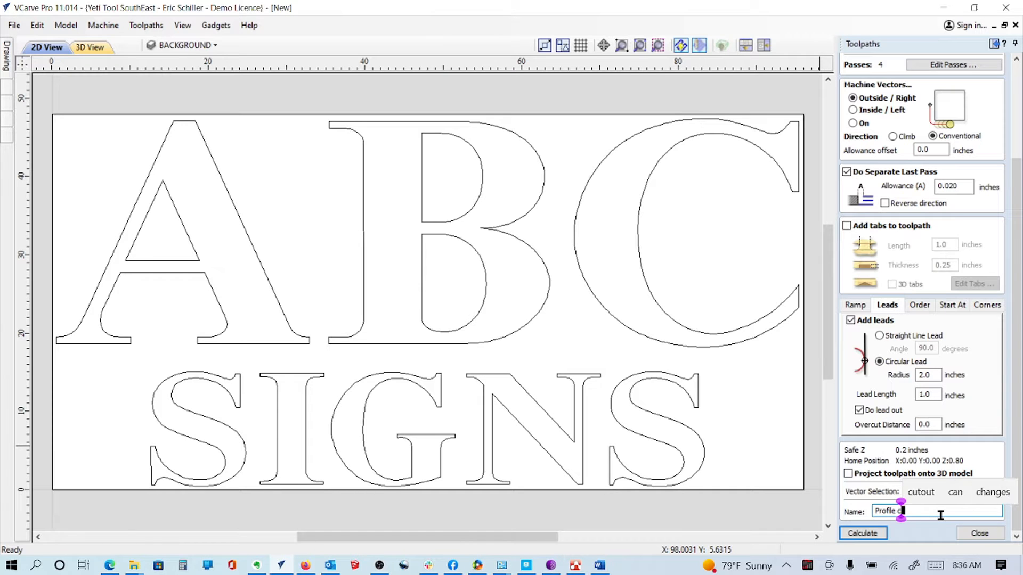
pyautogui.write('ut')
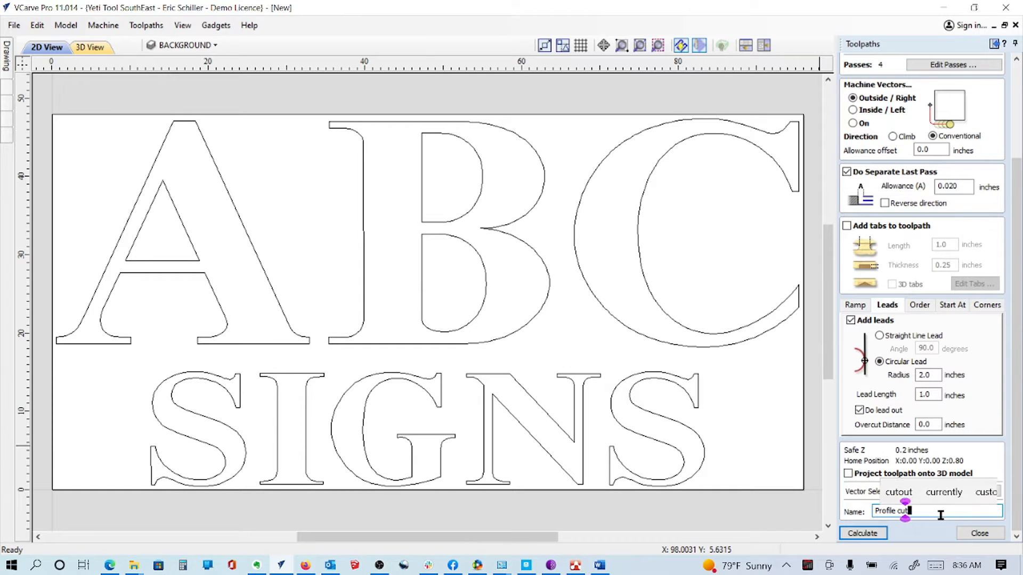
pyautogui.write('out')
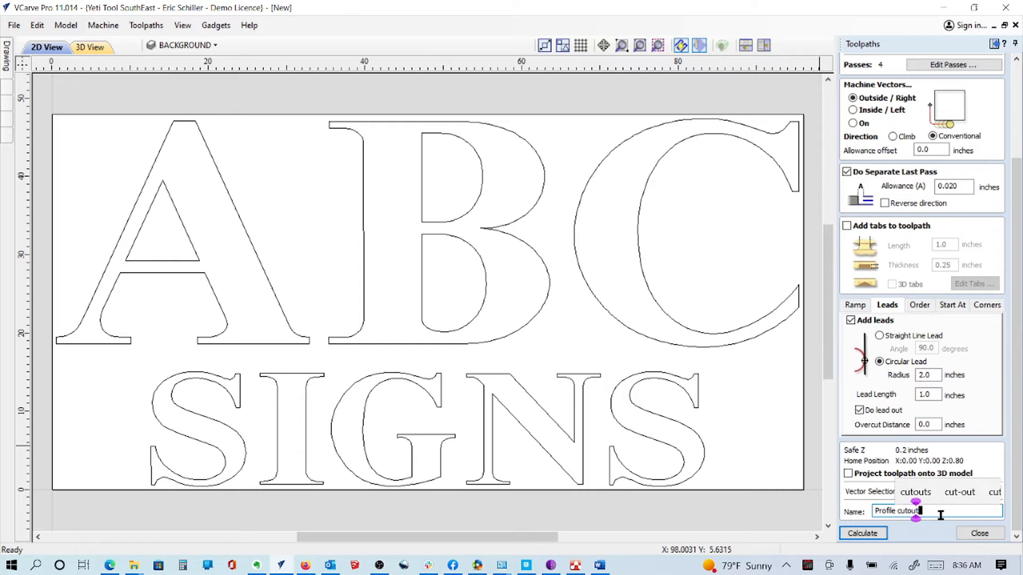
pyautogui.write(' p26')
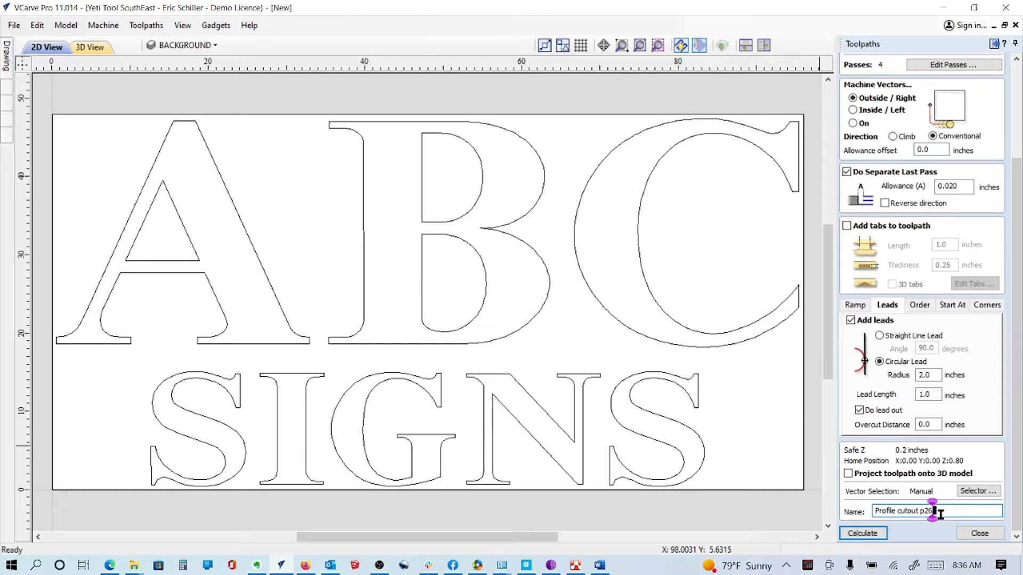
pyautogui.write('EM')
# Step: Select all the ABC SIGNS letter vectors and calculate the profile toolpath, accepting the cut through the material
pyautogui.click(866, 533)
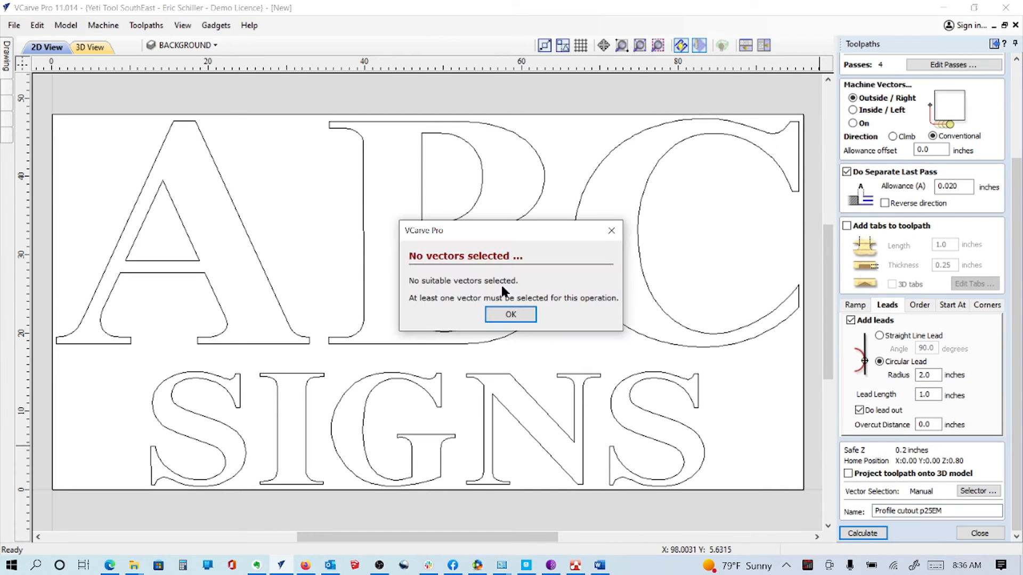
pyautogui.click(509, 320)
pyautogui.moveTo(757, 409); pyautogui.dragTo(131, 282)
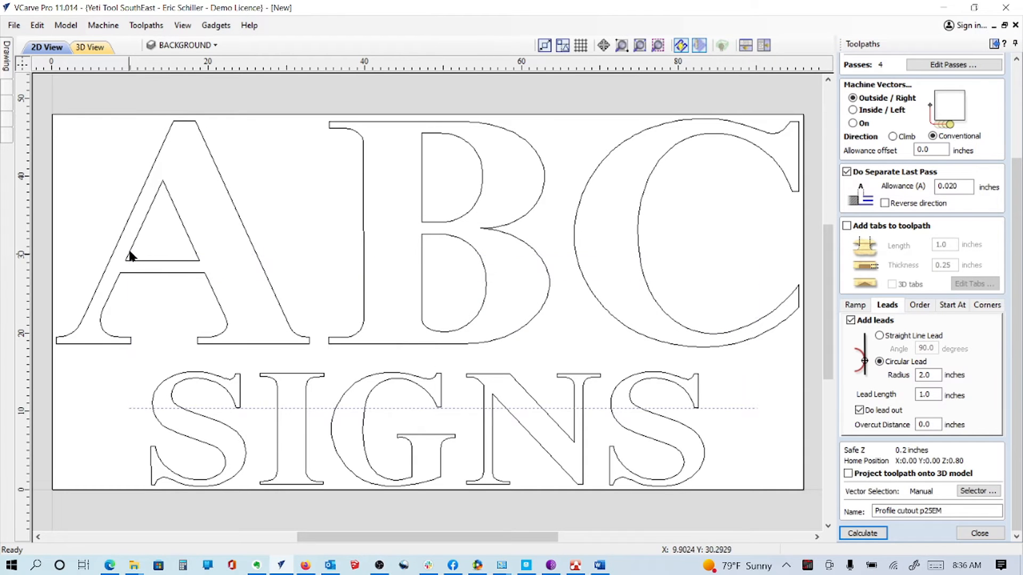
pyautogui.moveTo(146, 220); pyautogui.dragTo(151, 186)
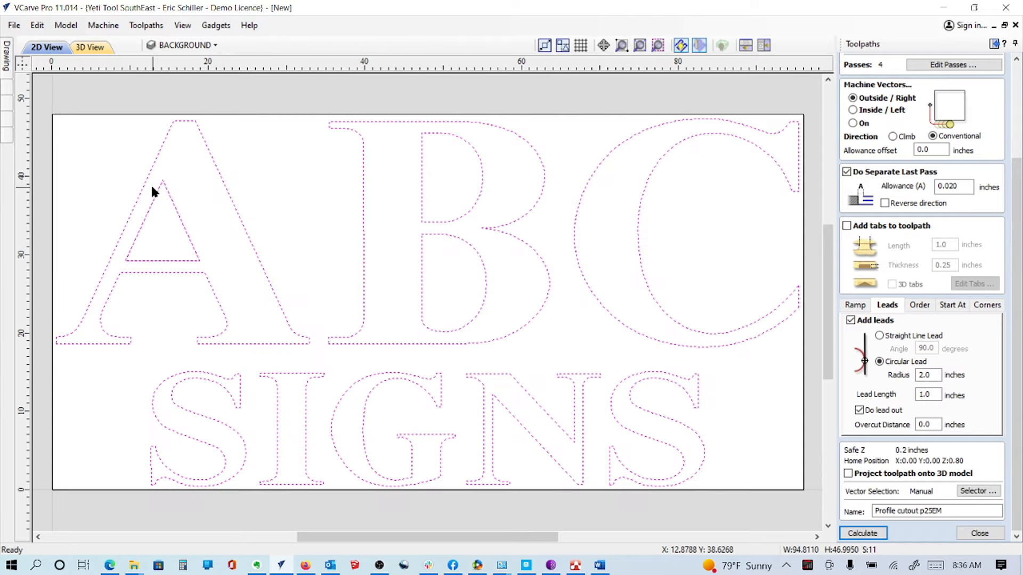
pyautogui.click(863, 533)
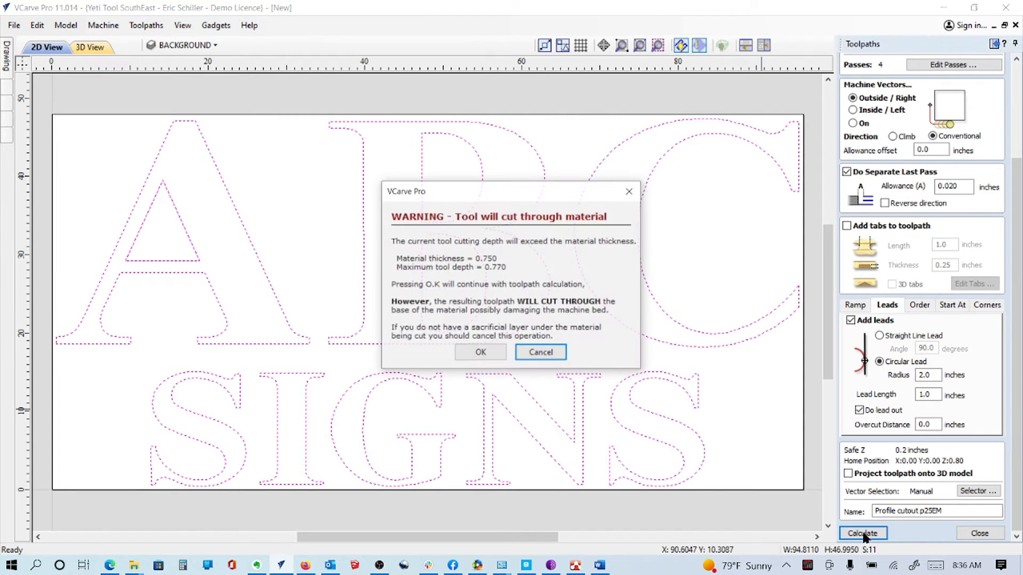
pyautogui.click(469, 352)
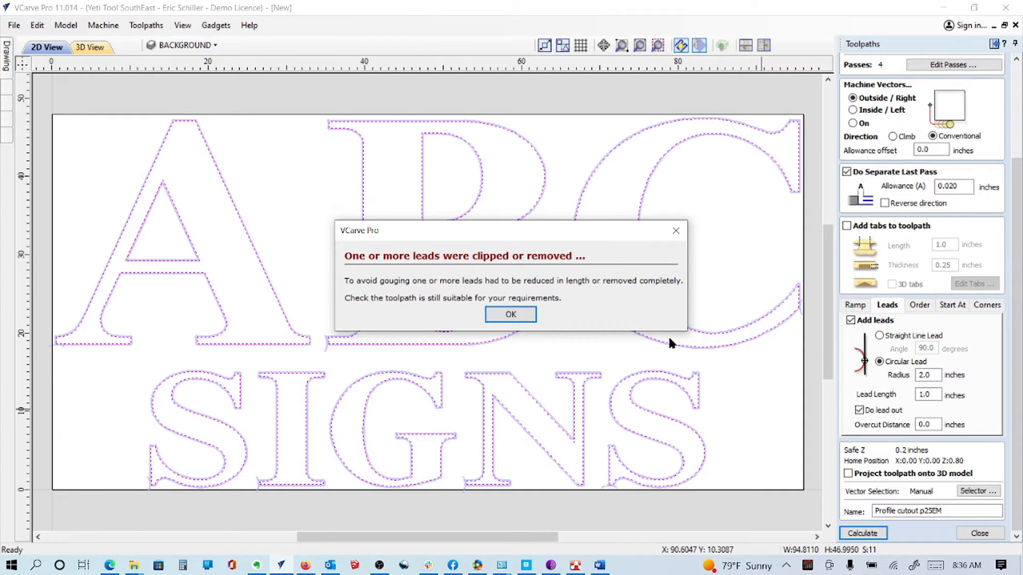
pyautogui.click(510, 316)
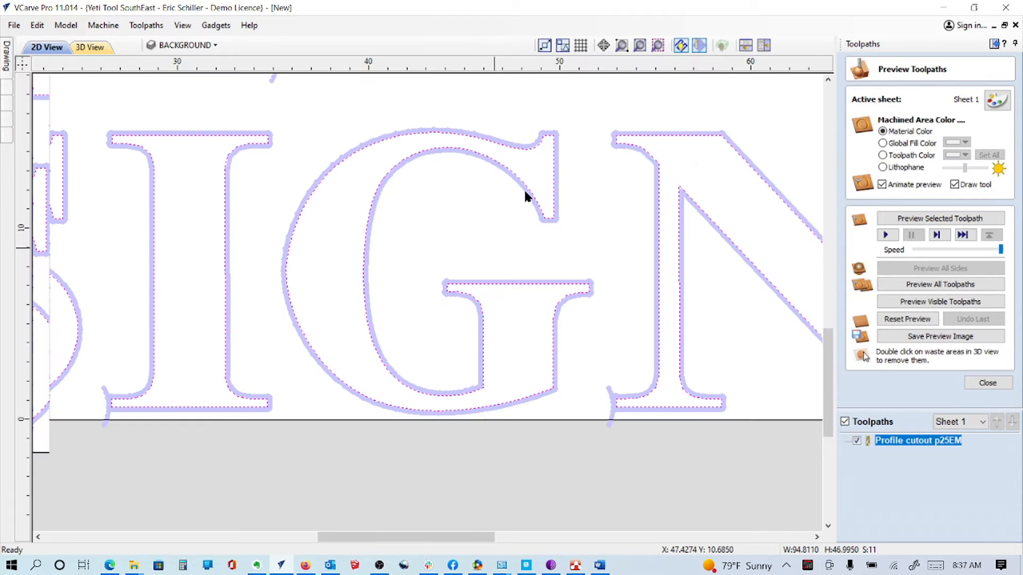
# Step: In node editing, make the upper outer corner node of the G's crossbar the start point of its outline
pyautogui.scroll(1, 523, 188)
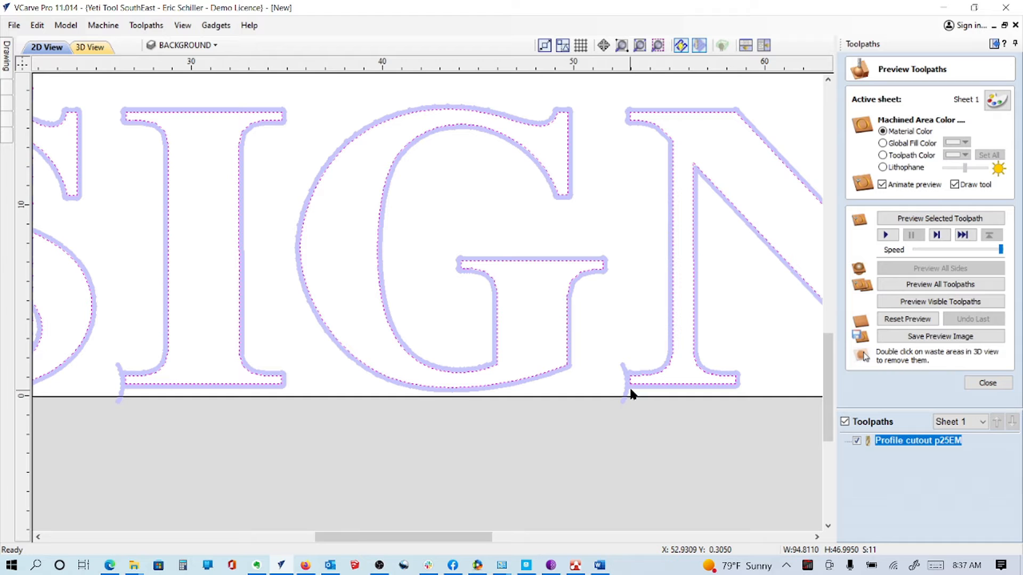
pyautogui.rightClick(568, 316)
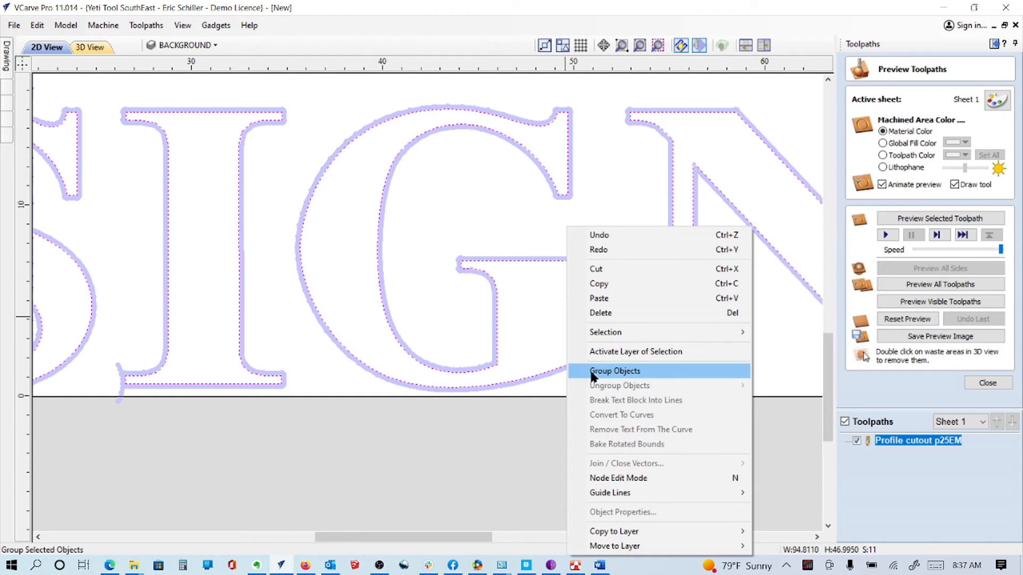
pyautogui.click(613, 478)
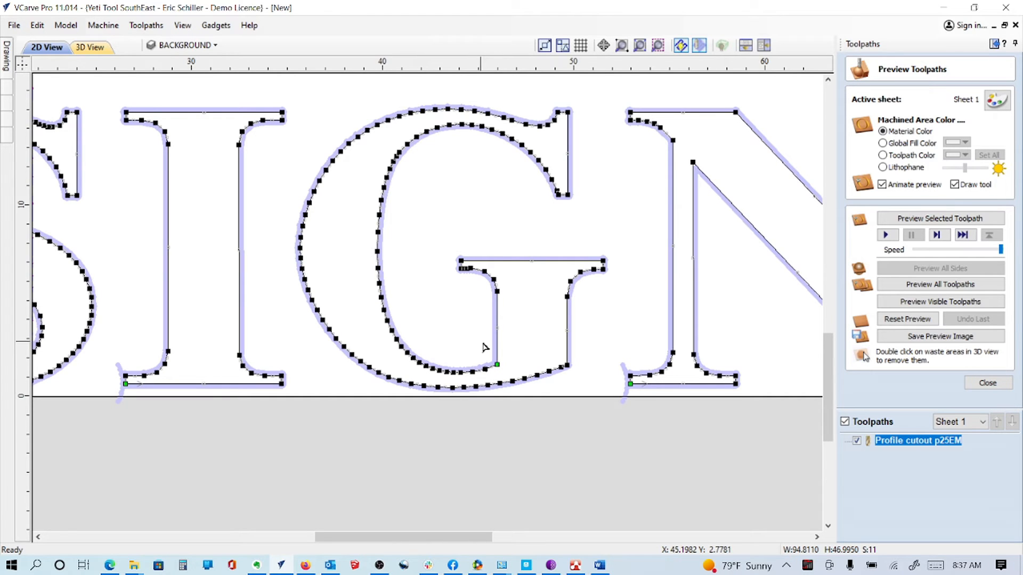
pyautogui.rightClick(604, 261)
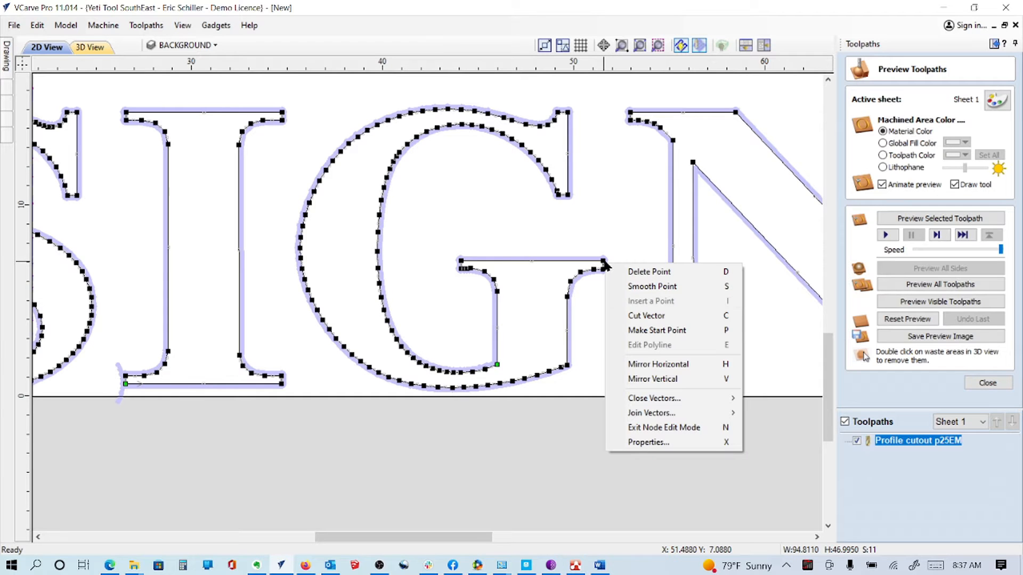
pyautogui.click(649, 331)
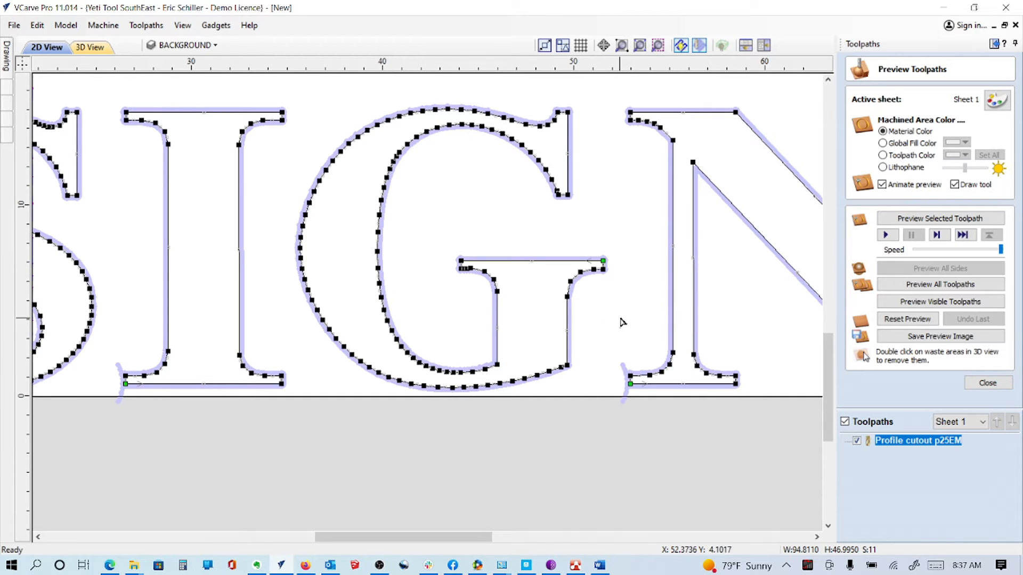
# Step: Leave node editing of all the letters and reopen it for the letter G alone
pyautogui.press('n')
pyautogui.doubleClick(567, 308)
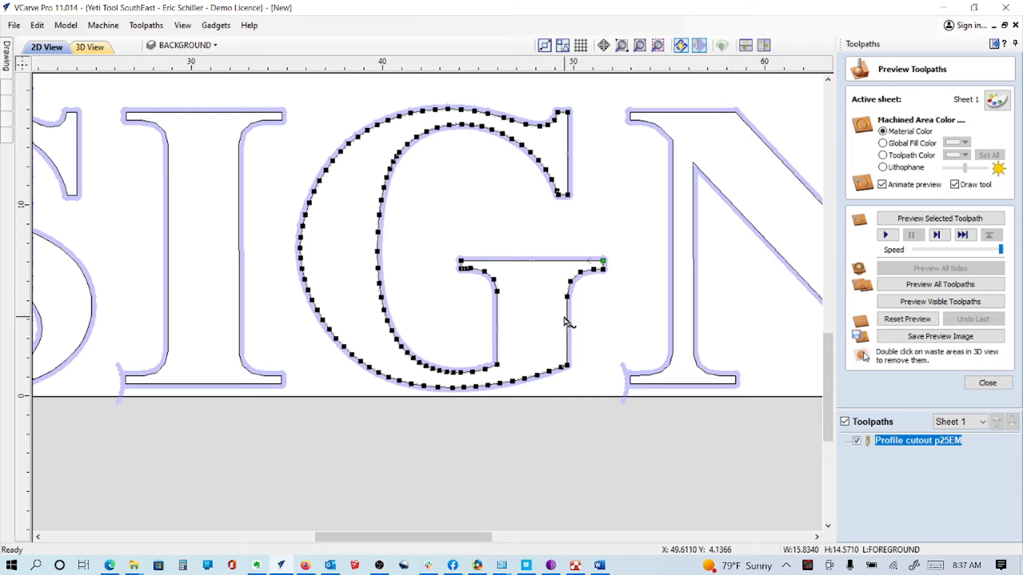
pyautogui.rightClick(567, 319)
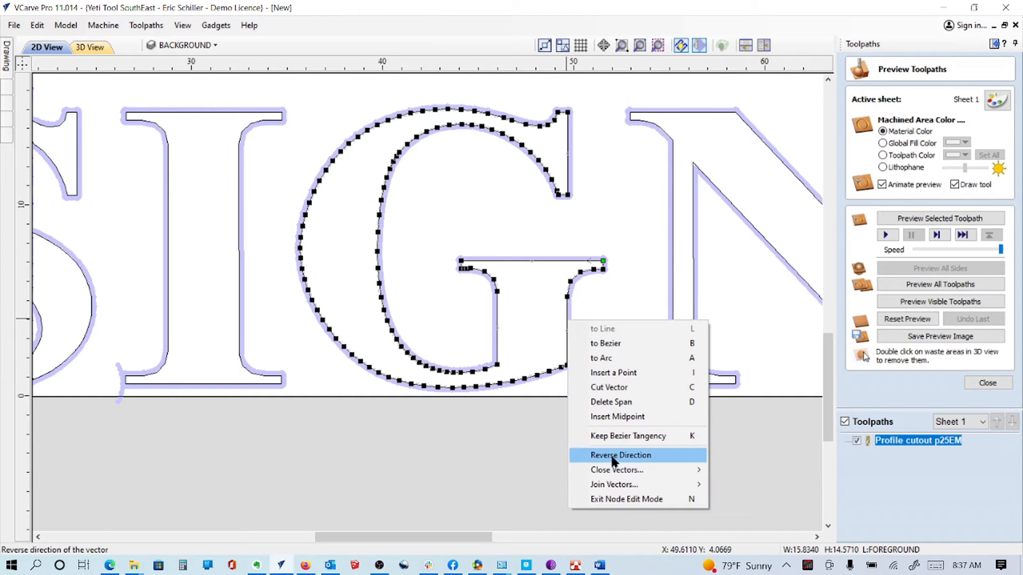
pyautogui.click(626, 500)
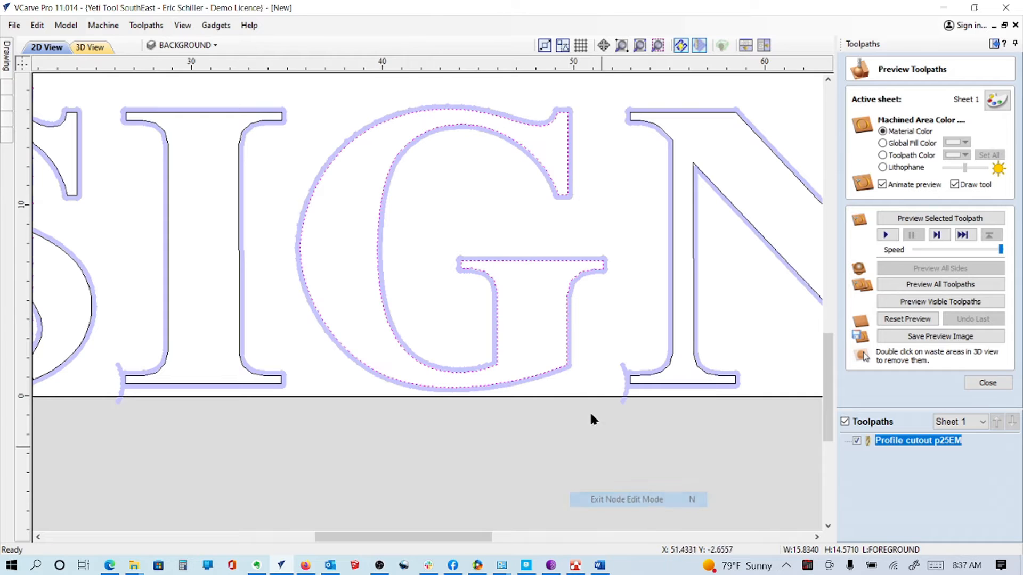
pyautogui.rightClick(566, 305)
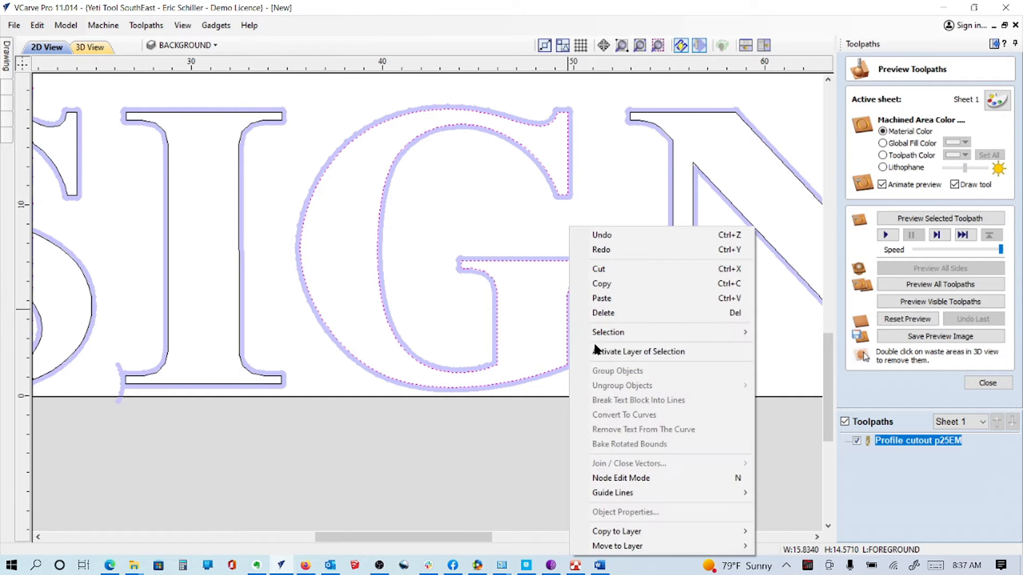
pyautogui.click(634, 480)
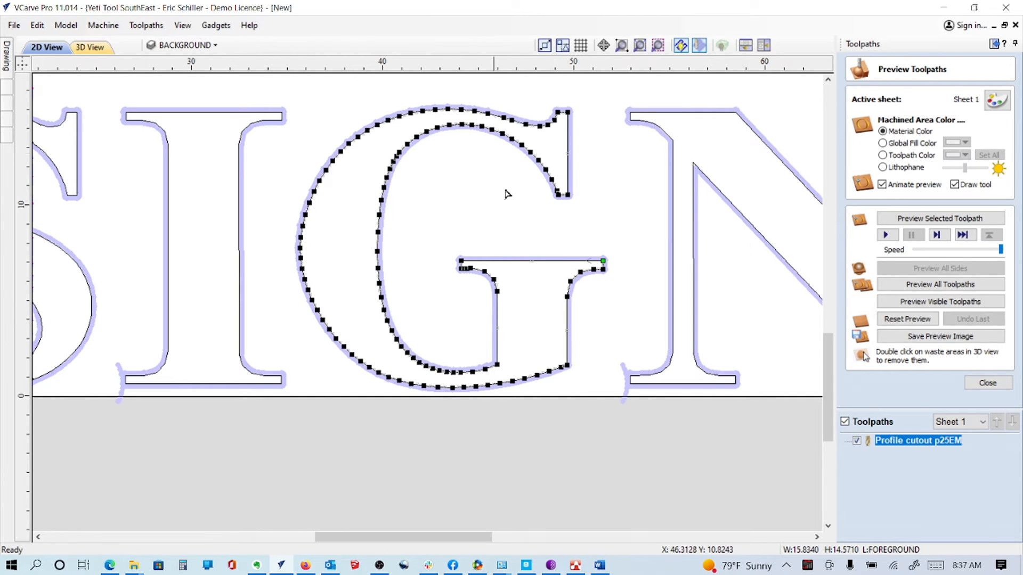
# Step: Try to pull a node on the side of the G's lower stem outward, and undo the move
pyautogui.moveTo(568, 309); pyautogui.dragTo(620, 336)
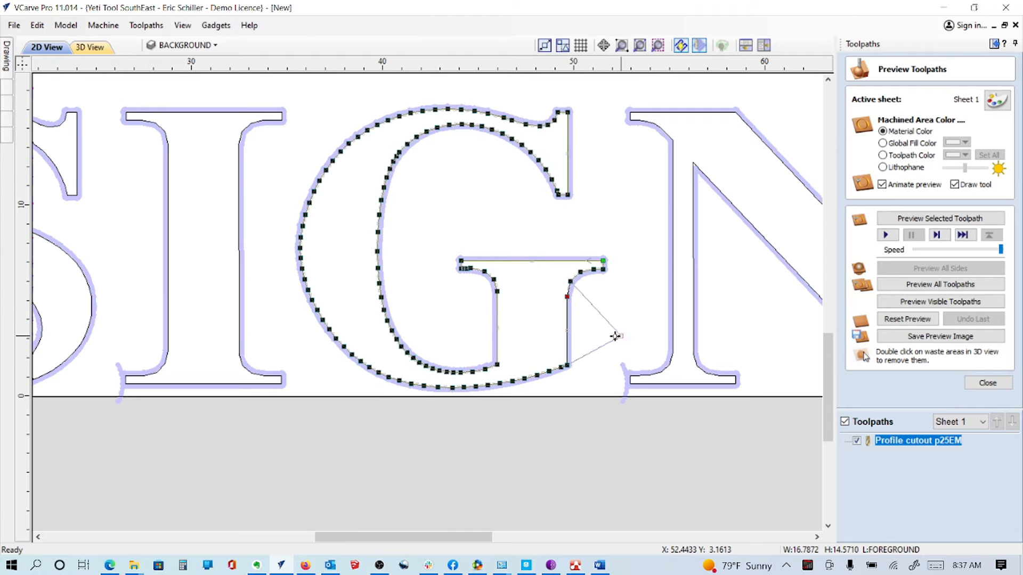
pyautogui.click(629, 283)
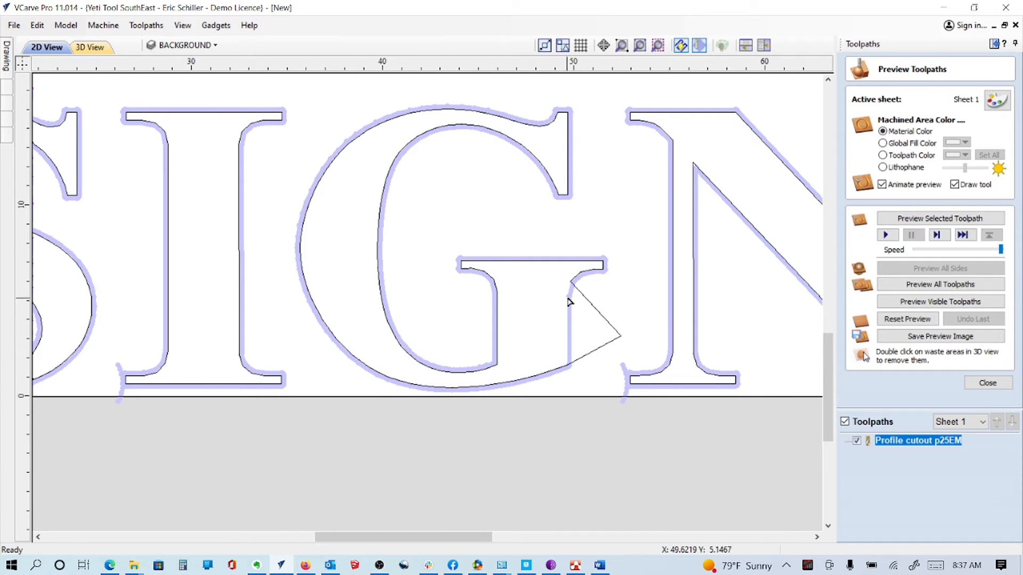
pyautogui.hotkey('ctrl', 'z')
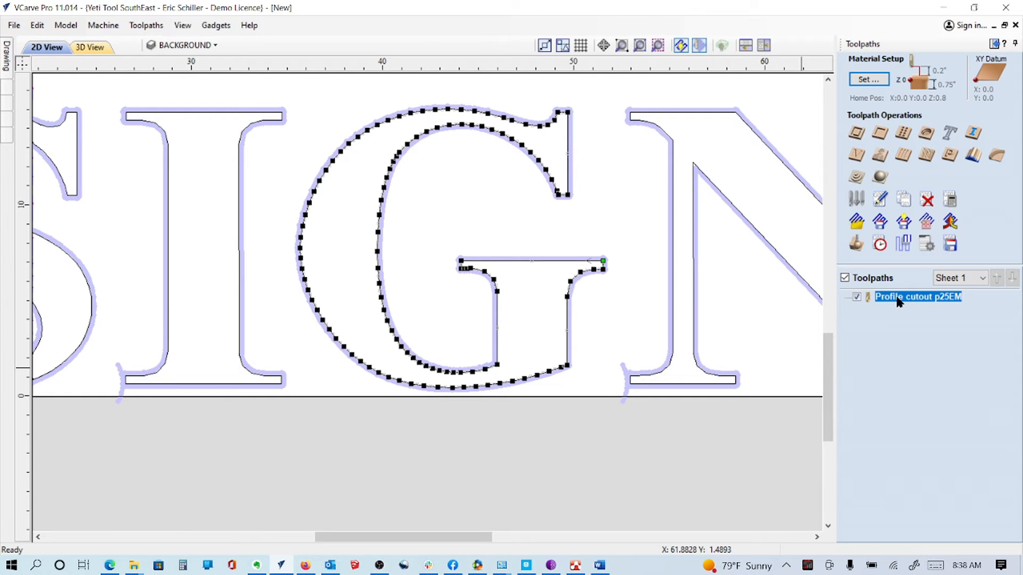
# Step: Recalculate the Profile cutout p25EM toolpath with the edited start point, accepting the cut through the material and the clipped leads
pyautogui.doubleClick(899, 298)
pyautogui.scroll(-3, 927, 485)
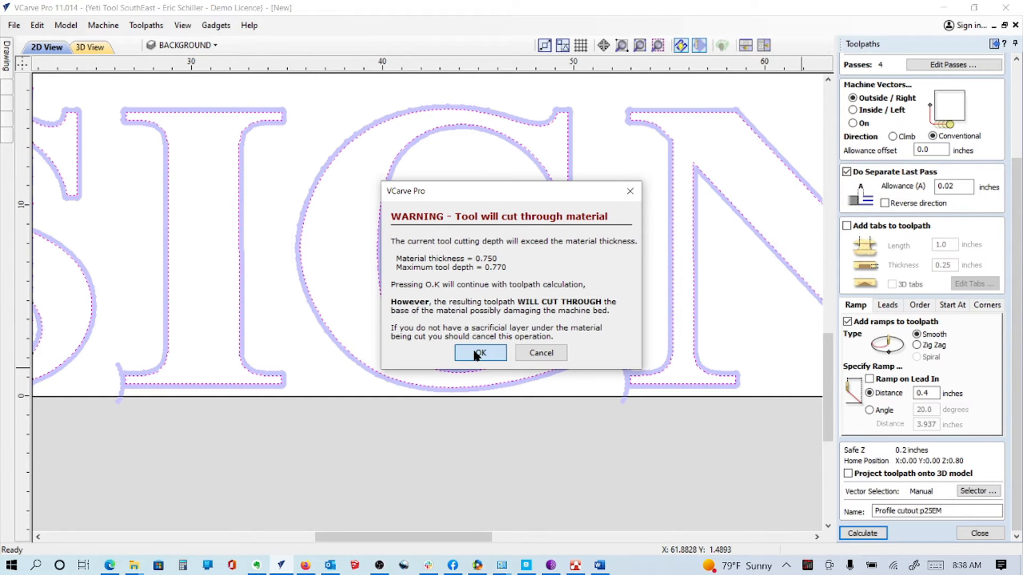
pyautogui.click(474, 351)
pyautogui.click(502, 308)
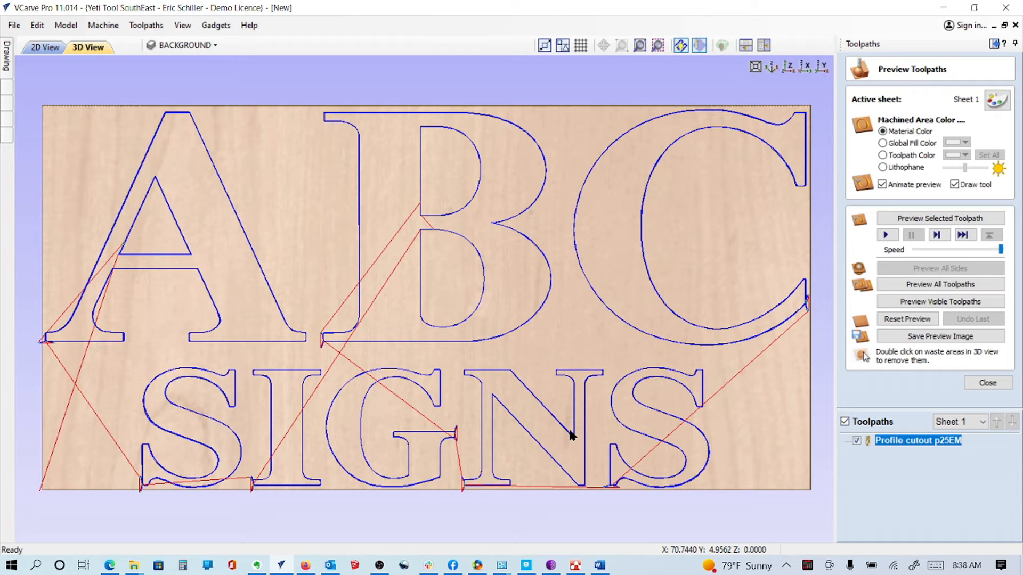
# Step: Preview the profile cutout in 3D and remove the waste pieces, including those inside the A and B
pyautogui.click(979, 392)
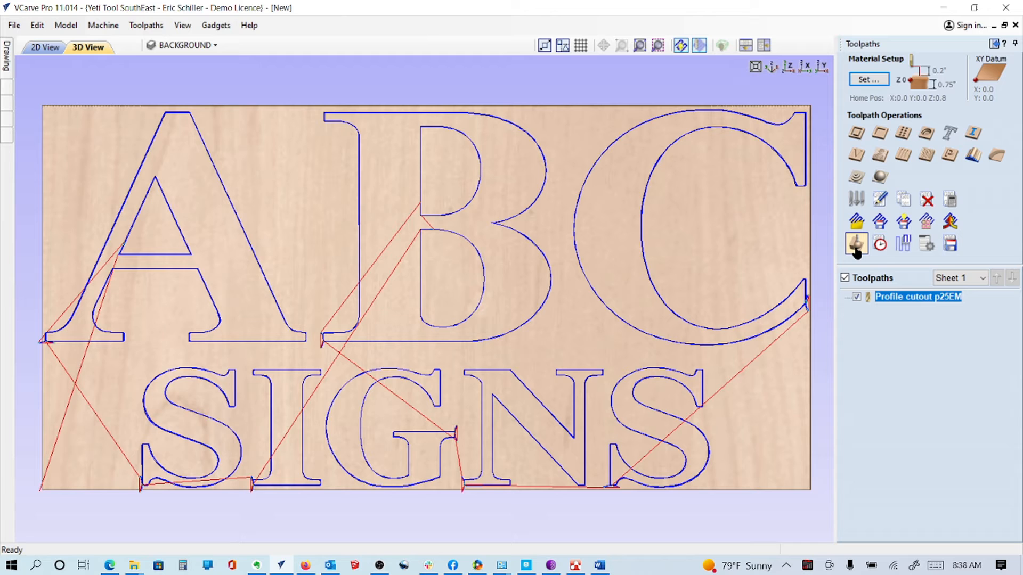
pyautogui.click(855, 246)
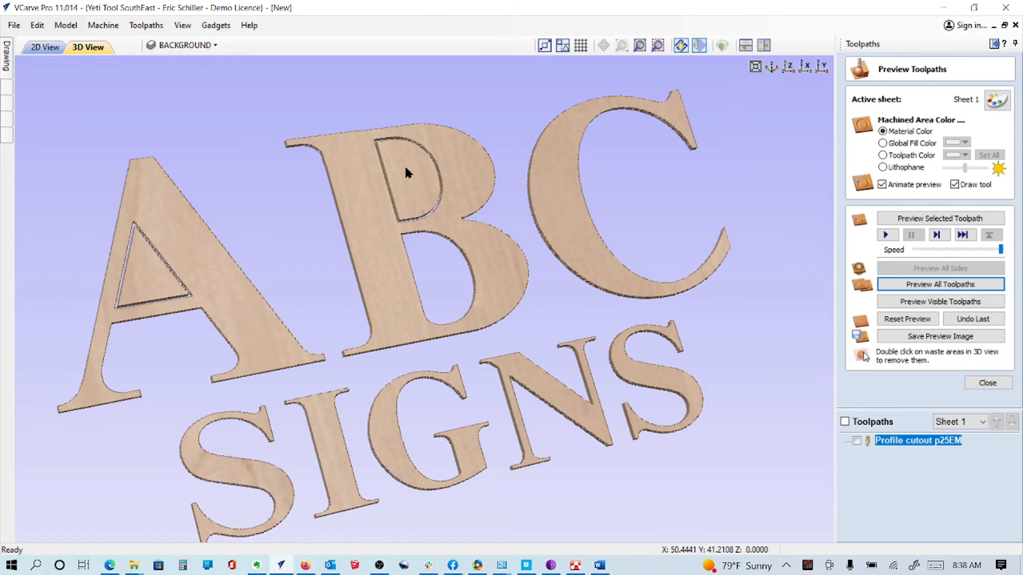
pyautogui.doubleClick(405, 169)
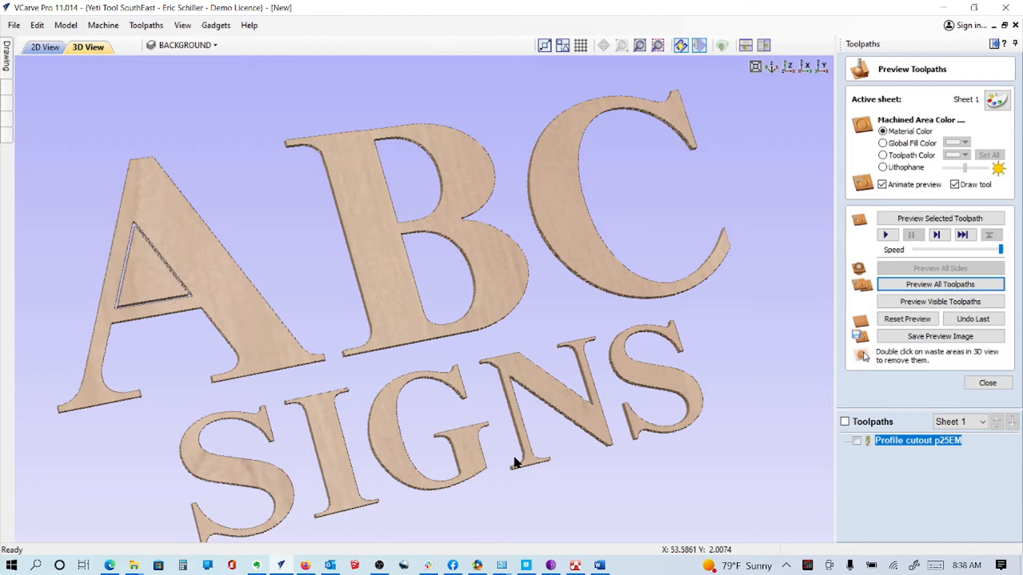
pyautogui.click(987, 383)
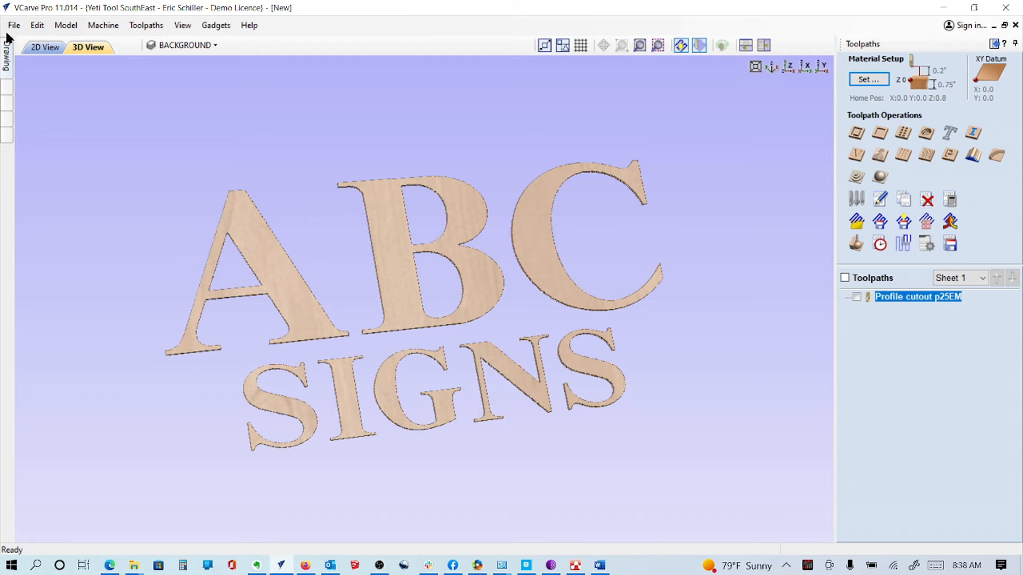
pyautogui.click(45, 47)
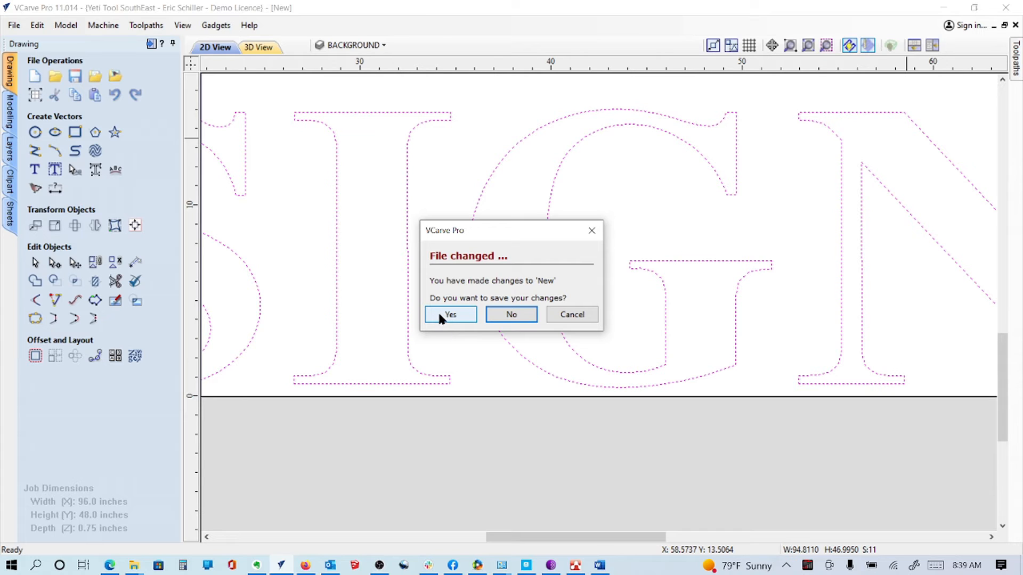
pyautogui.click(450, 314)
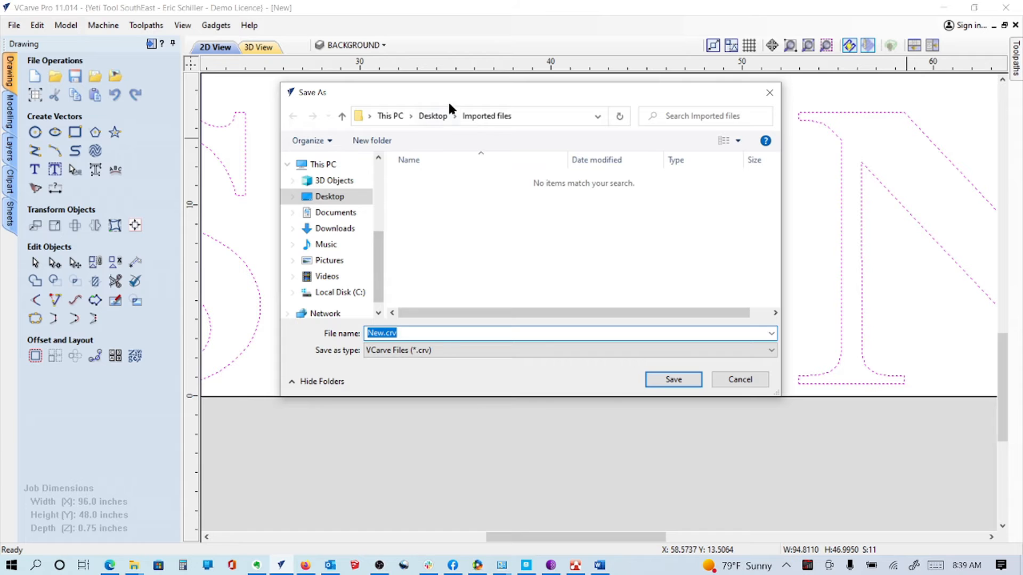
pyautogui.click(739, 380)
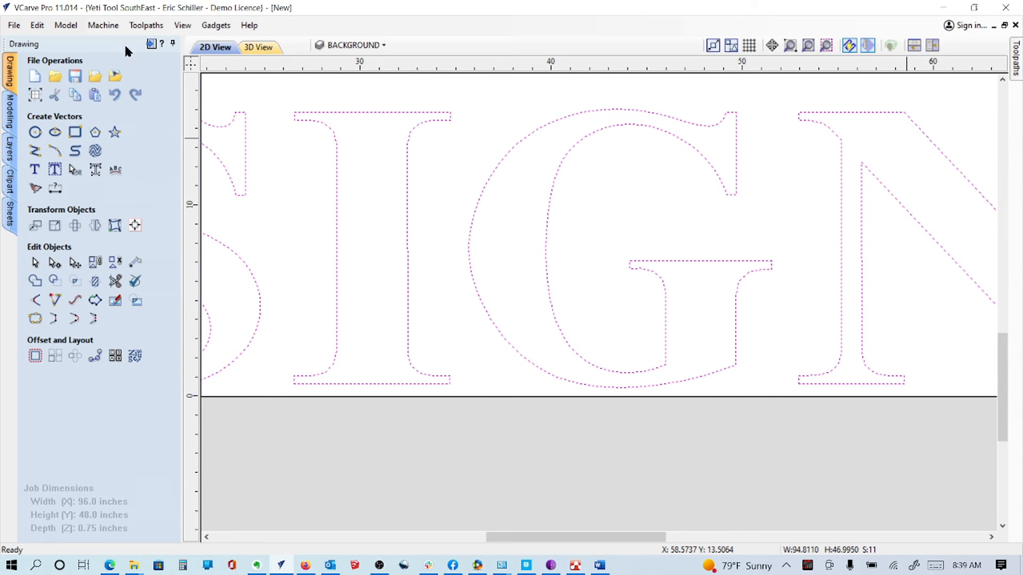
# Step: Start a new single-sided job of 96 x 48 x 0.75 inches, discarding the current job's changes
pyautogui.click(34, 76)
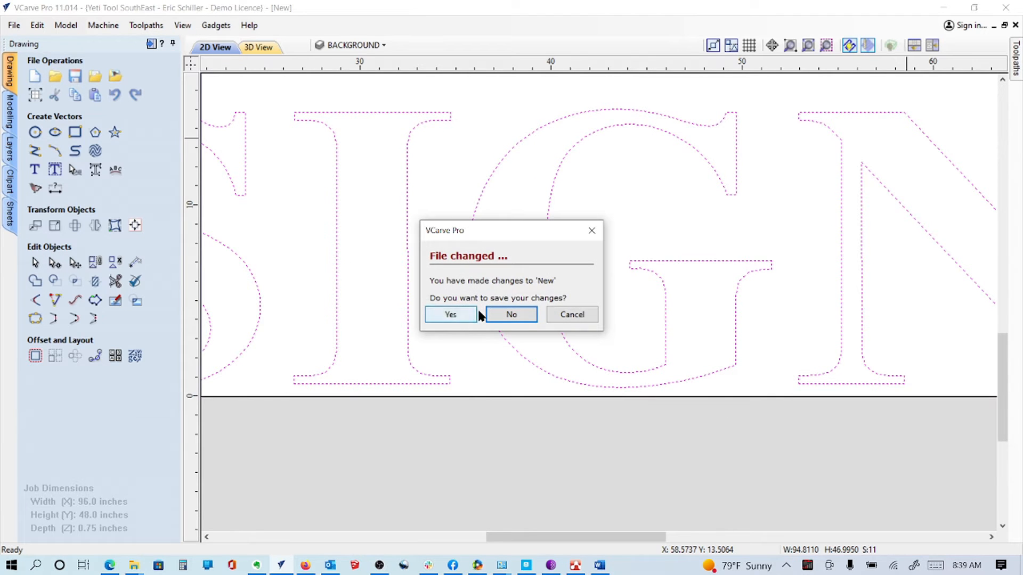
pyautogui.click(498, 311)
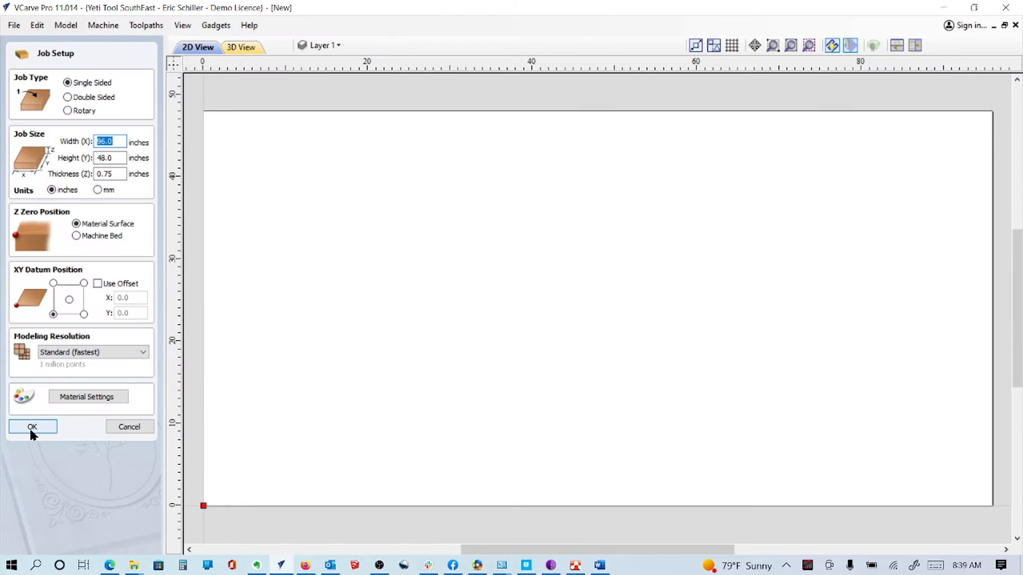
pyautogui.click(31, 427)
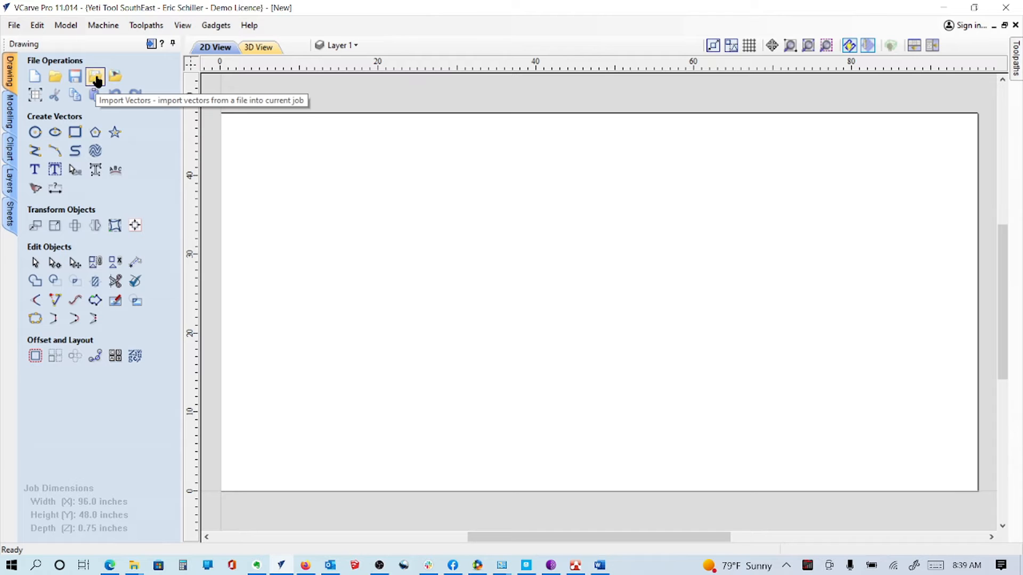
# Step: Import the vectors from ABCSignsCorel.dxf and centre them on the material in both directions
pyautogui.click(98, 80)
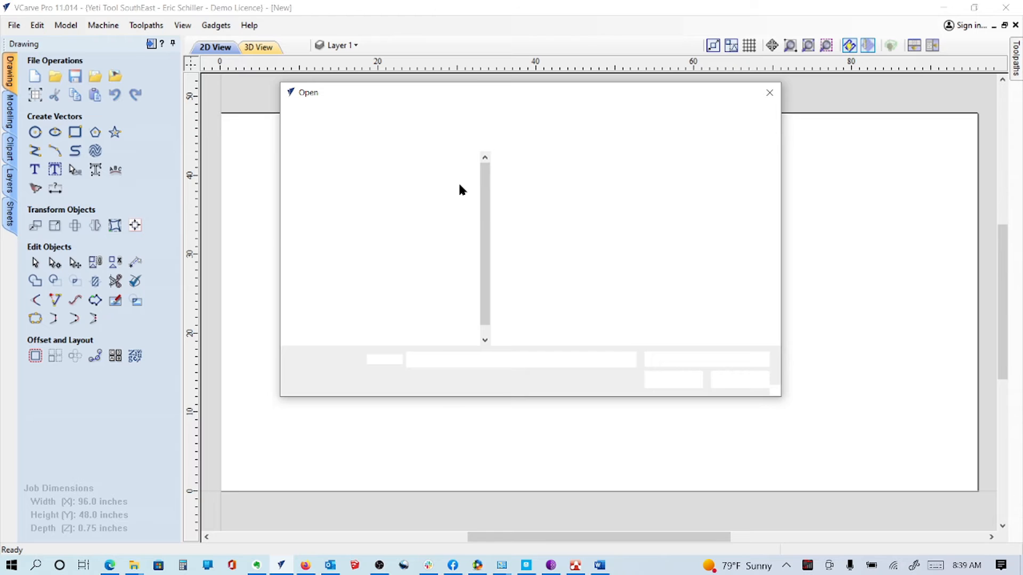
pyautogui.click(543, 193)
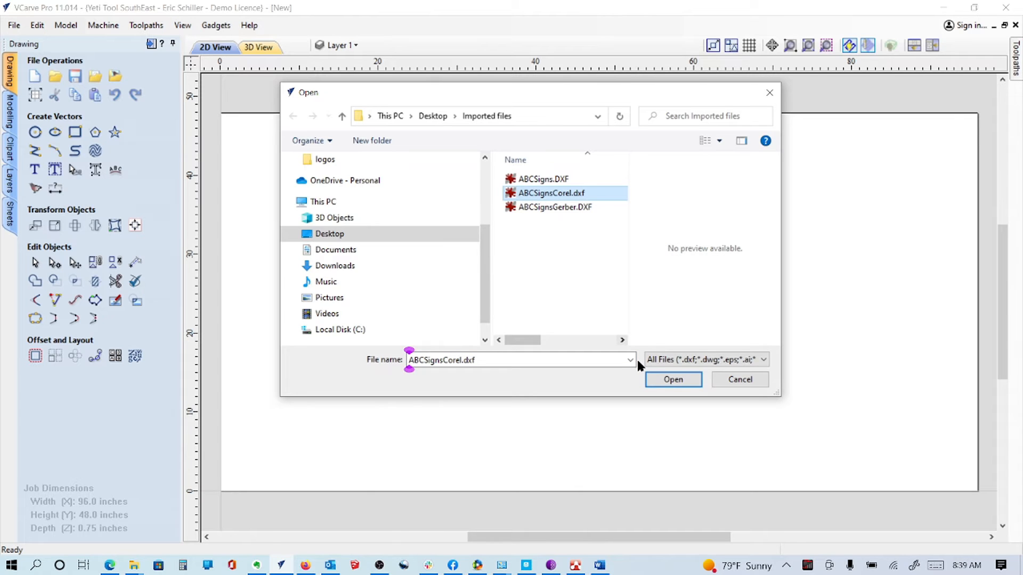
pyautogui.press('Return')
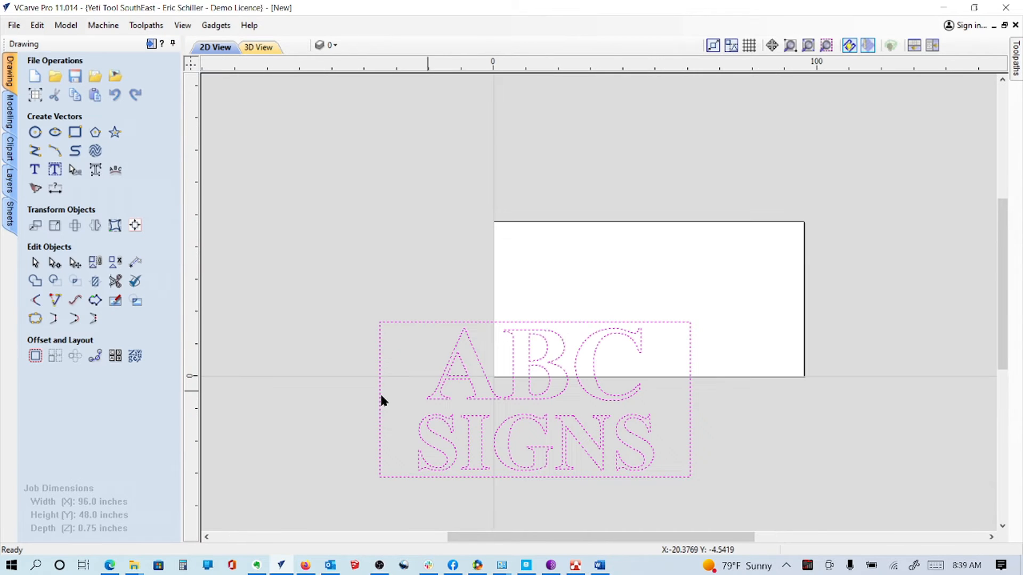
pyautogui.click(94, 227)
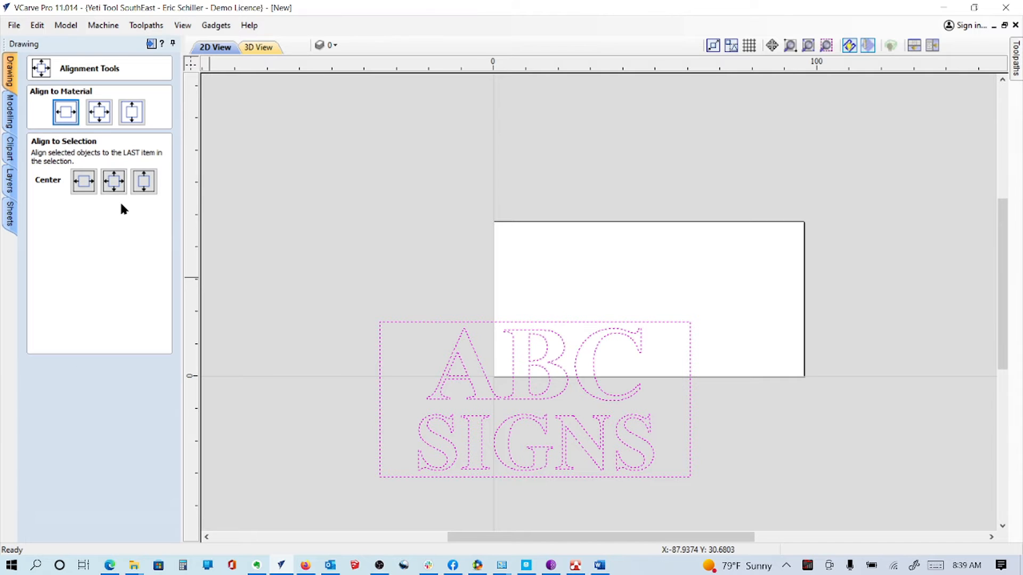
pyautogui.click(99, 113)
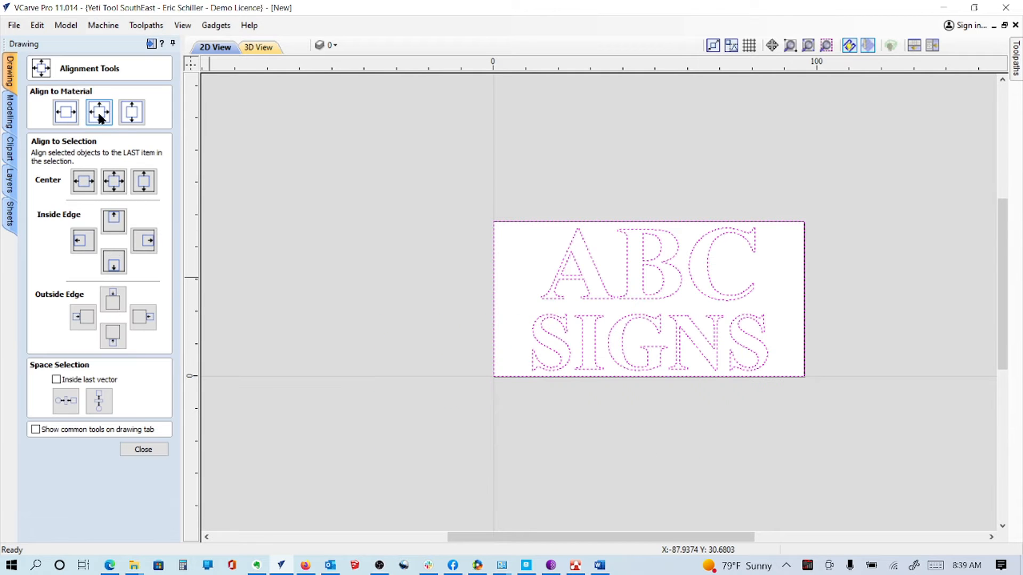
pyautogui.scroll(3, 726, 373)
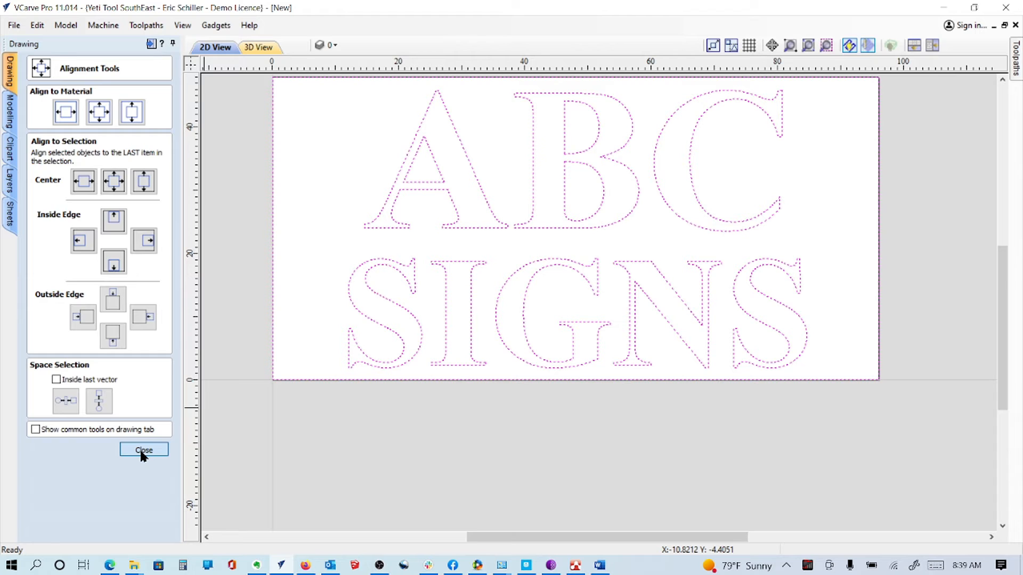
pyautogui.click(143, 450)
# Step: Check the width and height of the A's outer outline with the Set Size tool
pyautogui.click(439, 194)
pyautogui.click(409, 153)
pyautogui.click(54, 228)
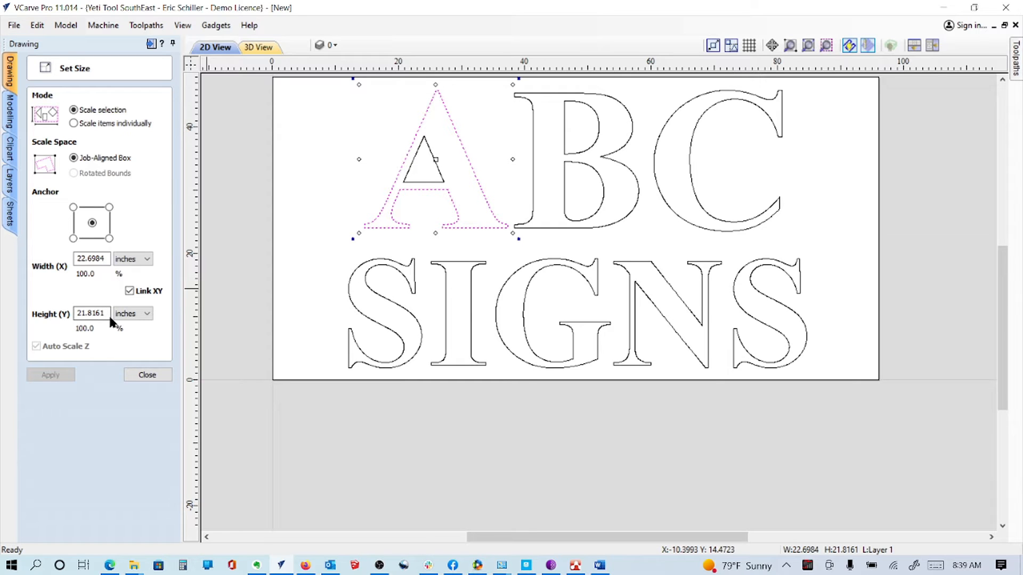
pyautogui.click(147, 374)
# Step: Examine the imported outlines by selecting individual vectors, including the C and the lower counter of the B
pyautogui.click(296, 107)
pyautogui.click(531, 153)
pyautogui.click(656, 182)
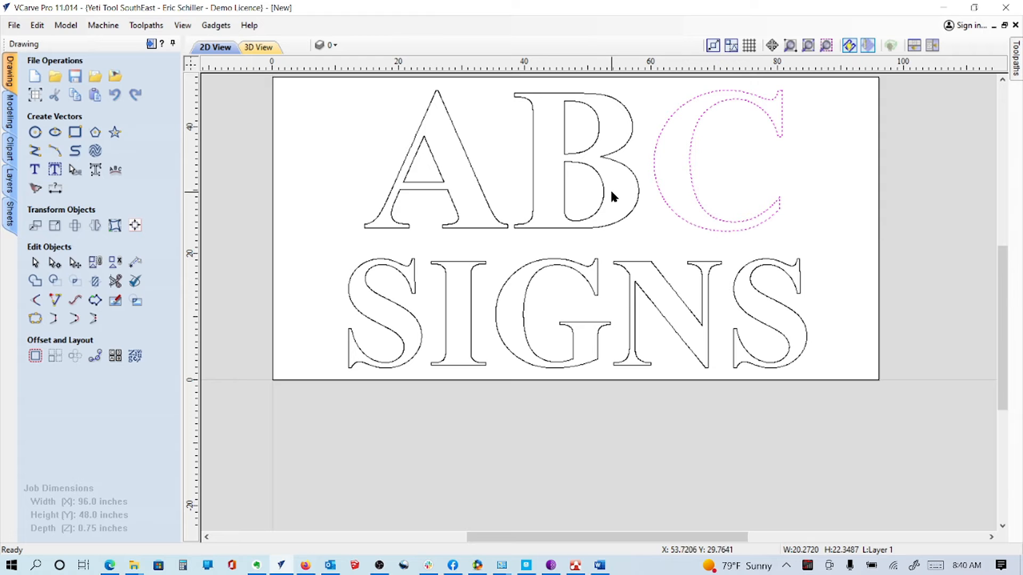
pyautogui.click(571, 220)
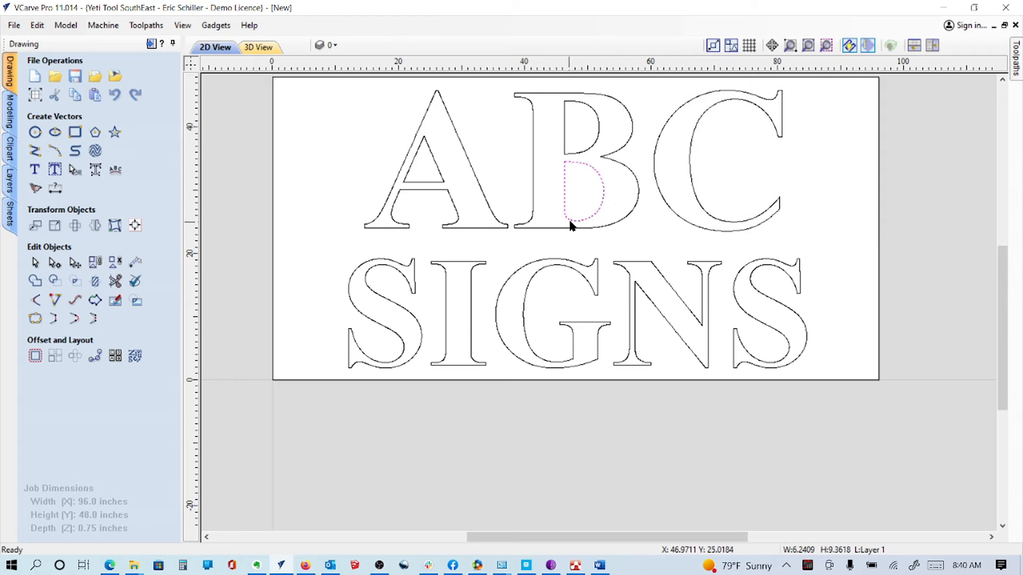
# Step: Start a 2D profile toolpath on all the ABC SIGNS letters, with a separate last pass allowance of 0.020 inches
pyautogui.click(150, 45)
pyautogui.click(855, 137)
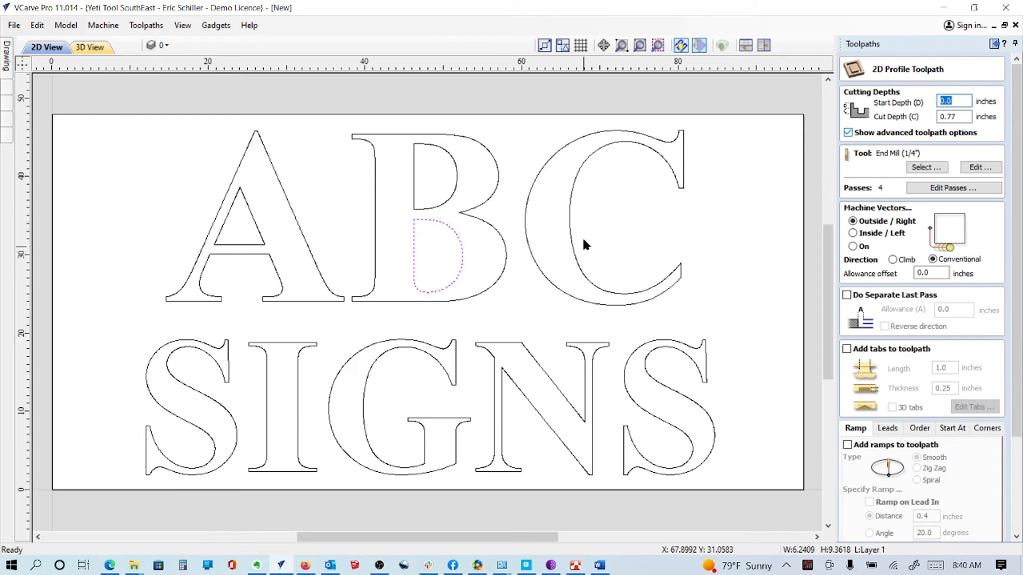
pyautogui.moveTo(756, 446); pyautogui.dragTo(132, 168)
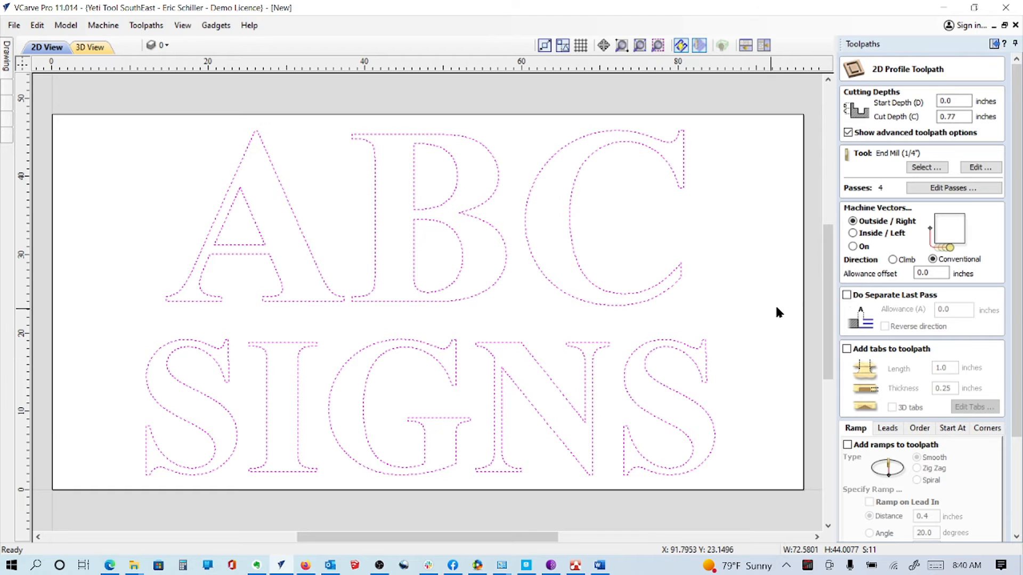
pyautogui.click(847, 295)
pyautogui.click(951, 310)
pyautogui.write('20')
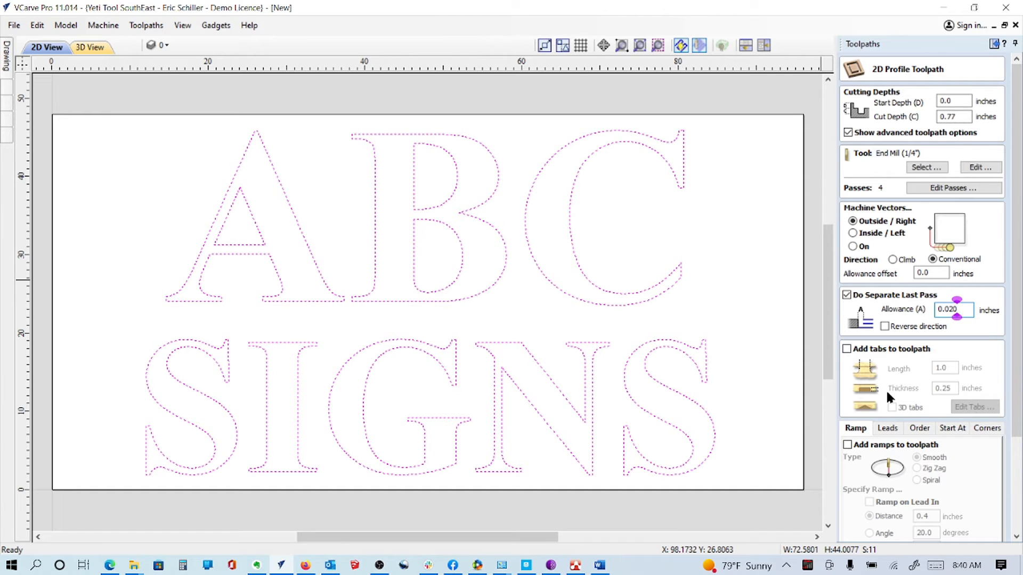
# Step: Add smooth ramps and circular leads to the profile toolpath
pyautogui.click(847, 444)
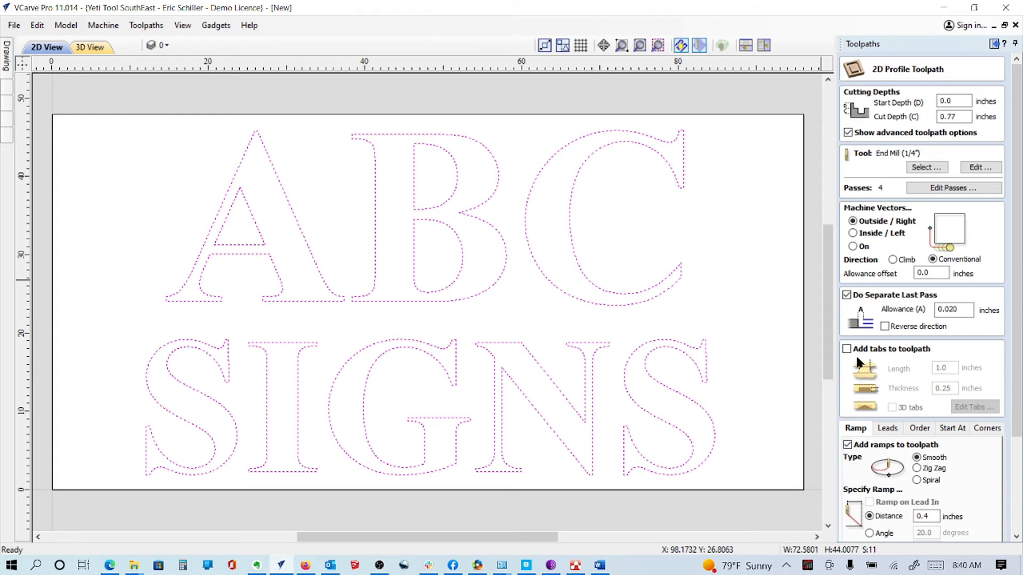
pyautogui.click(888, 431)
pyautogui.click(851, 443)
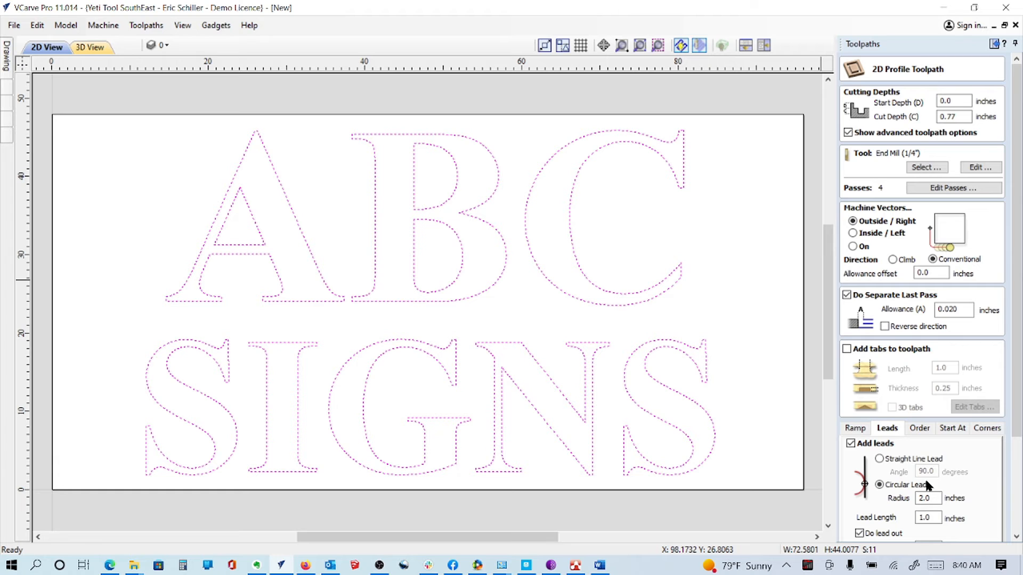
# Step: Name the toolpath "Profile cutout p25em" and calculate it, accepting the cut through the material and the clipped leads
pyautogui.scroll(-3, 879, 493)
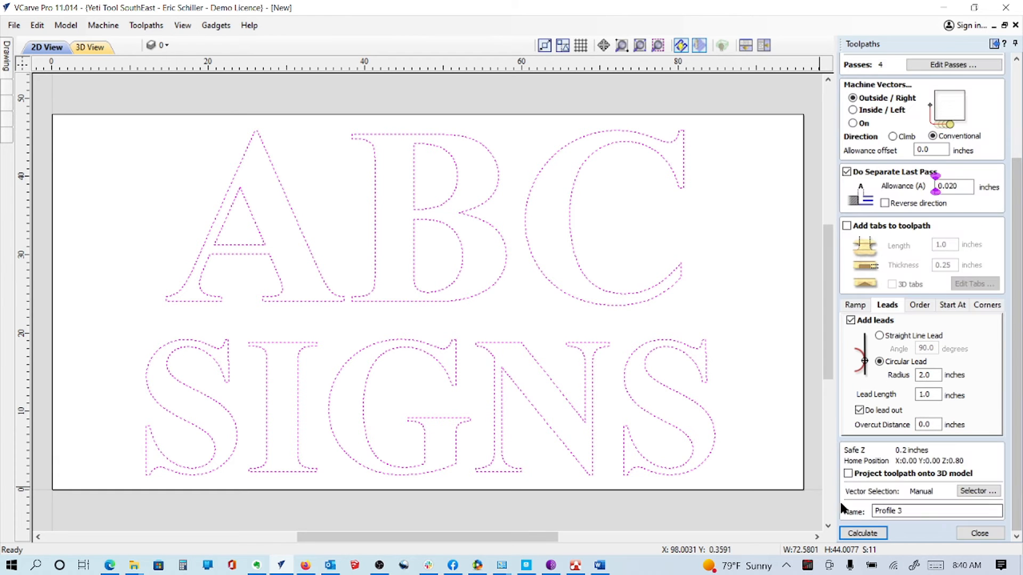
pyautogui.click(913, 511)
pyautogui.press('BackSpace')
pyautogui.write('cutout p25em')
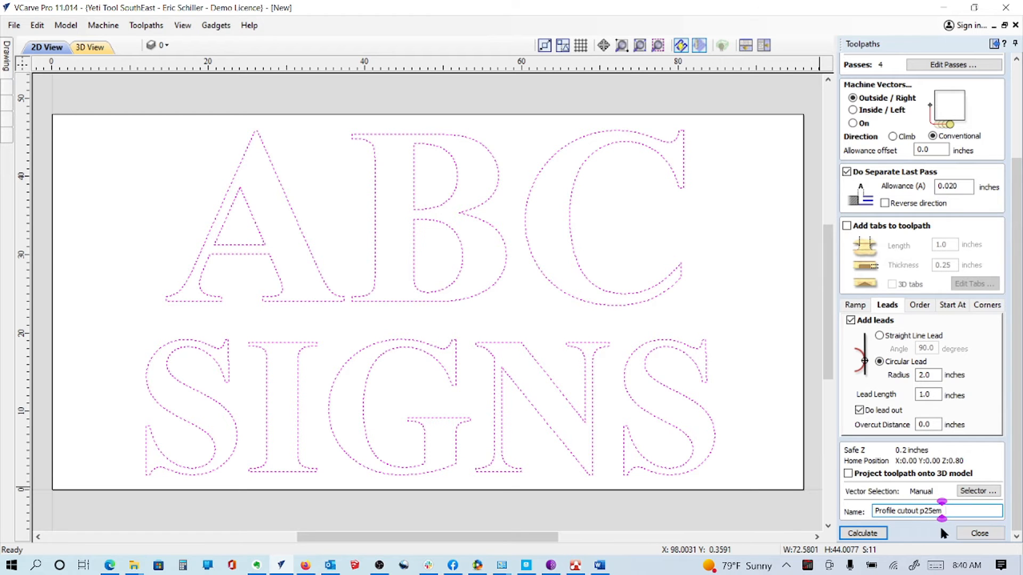
pyautogui.click(862, 533)
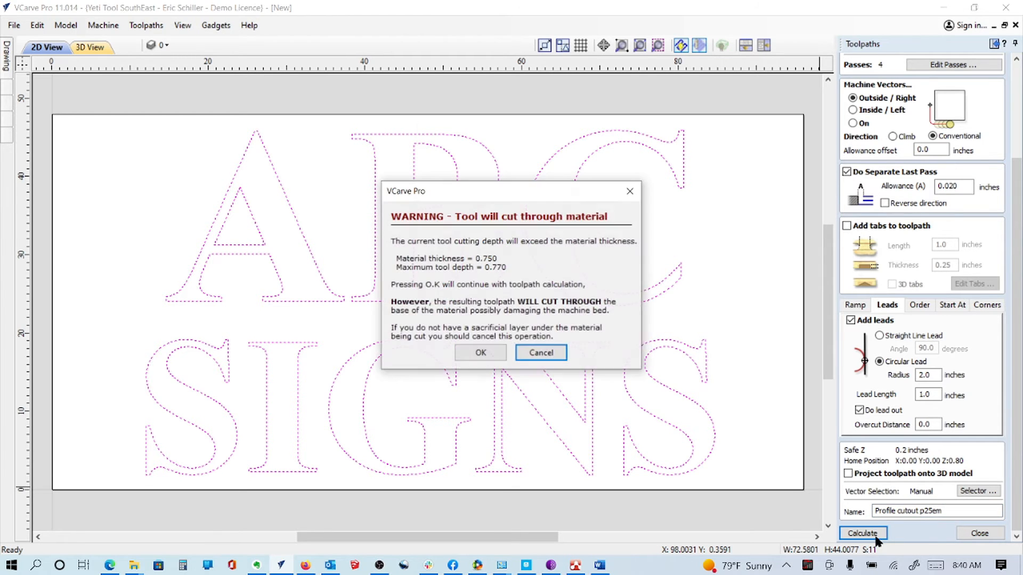
pyautogui.click(473, 354)
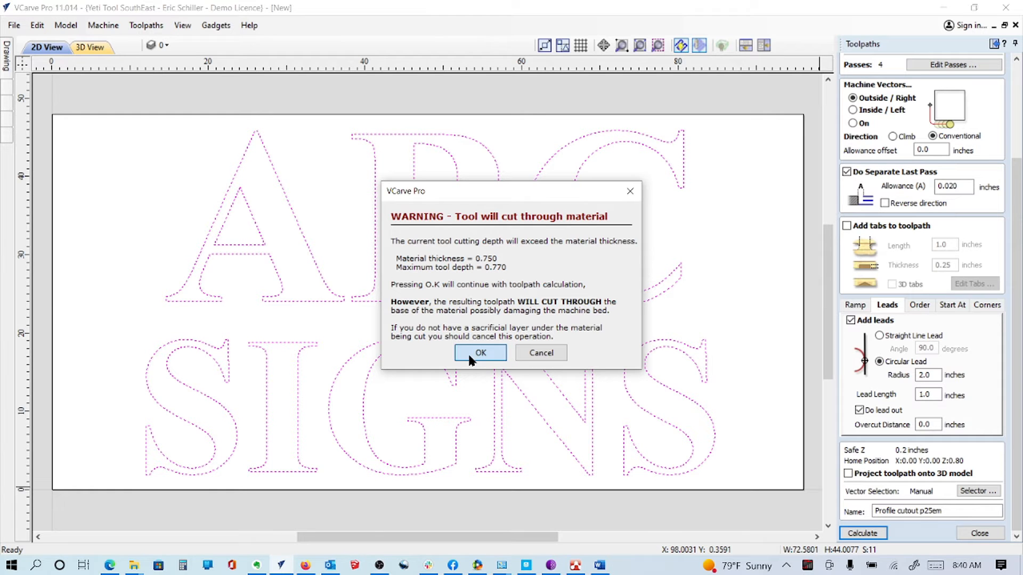
pyautogui.click(468, 354)
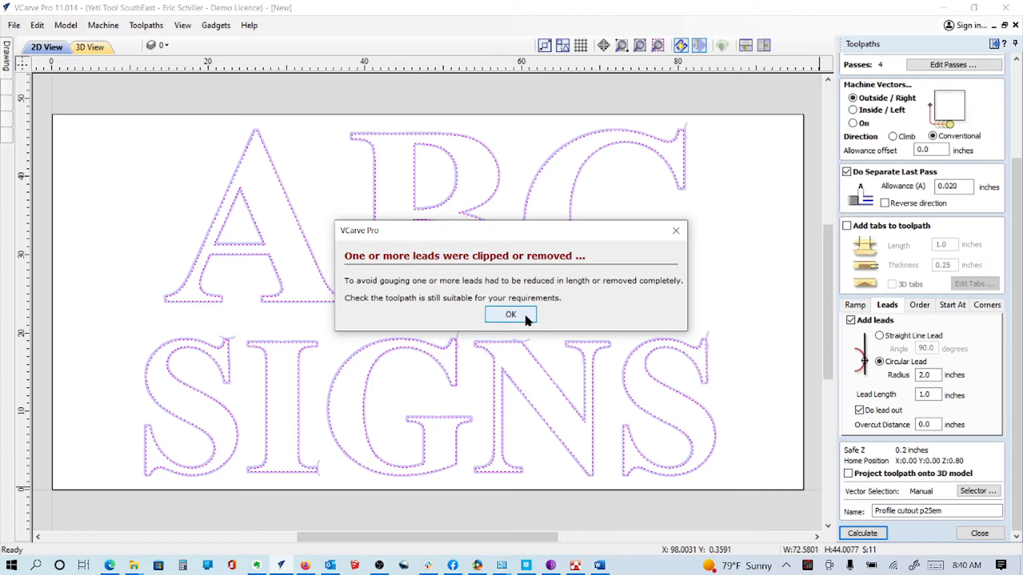
pyautogui.click(511, 314)
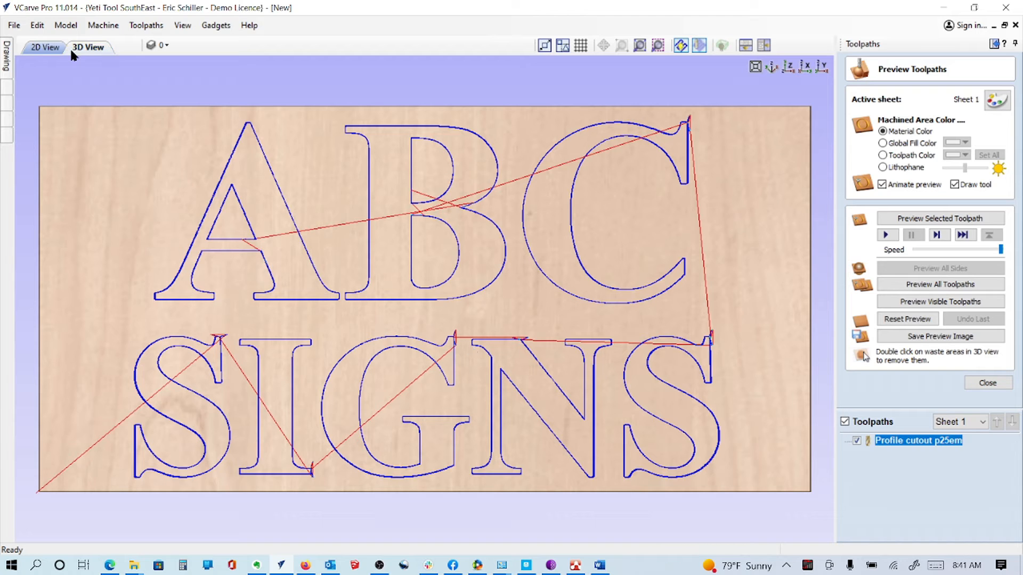
# Step: Return to the 2D layout and show the editable nodes of the letter outlines around the B
pyautogui.click(46, 51)
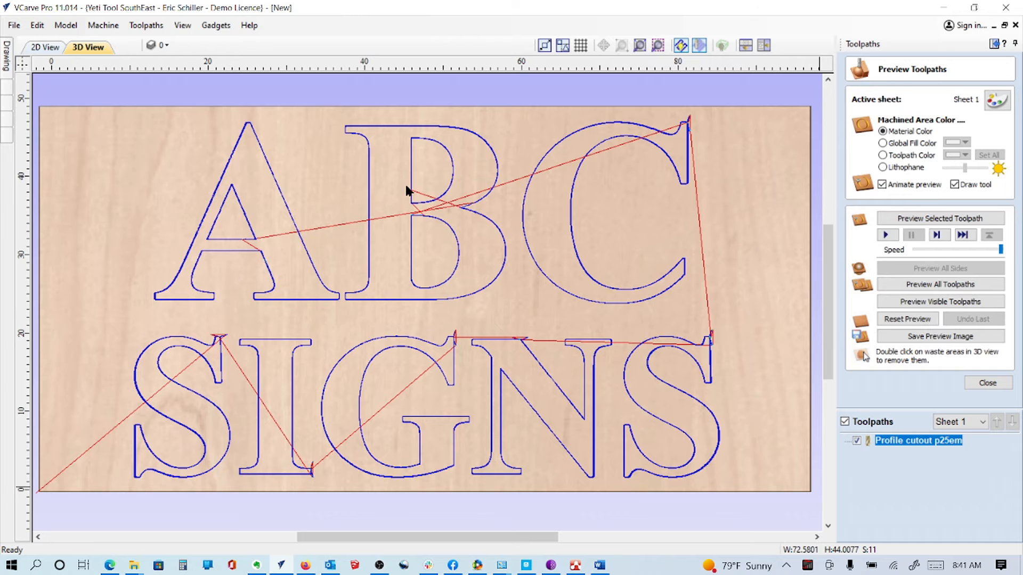
pyautogui.press('F2')
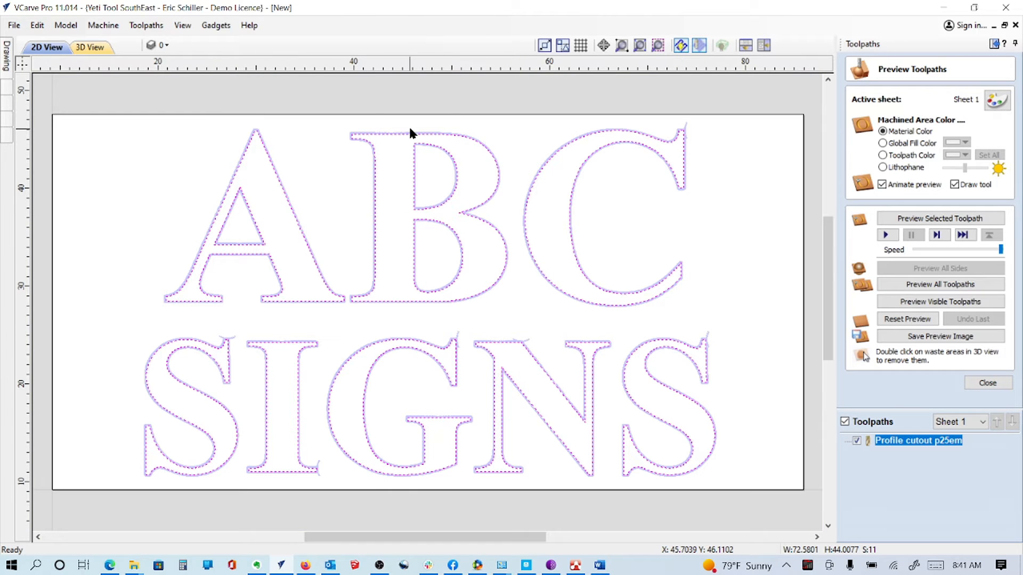
pyautogui.scroll(4, 410, 133)
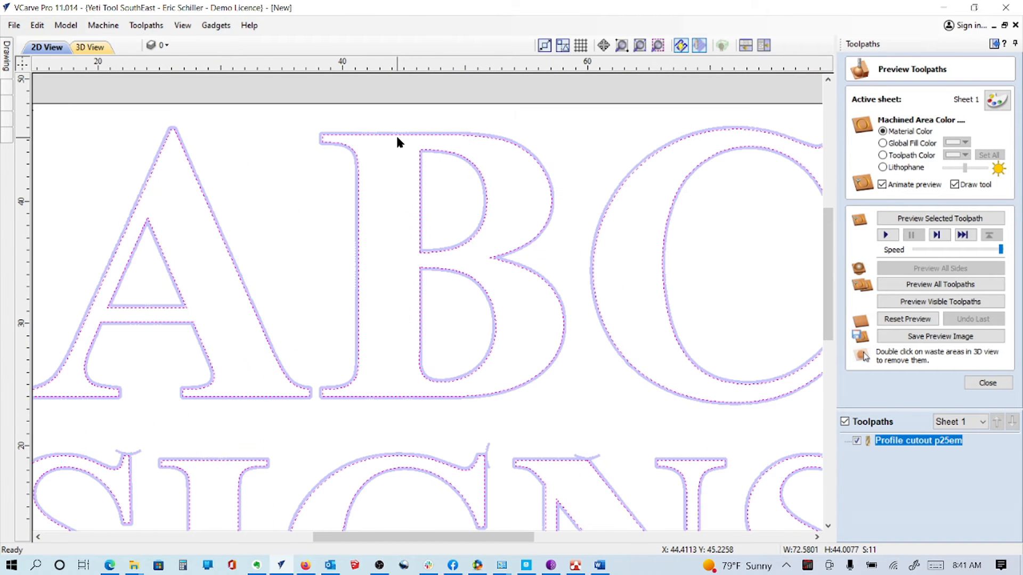
pyautogui.scroll(2, 399, 138)
pyautogui.rightClick(398, 137)
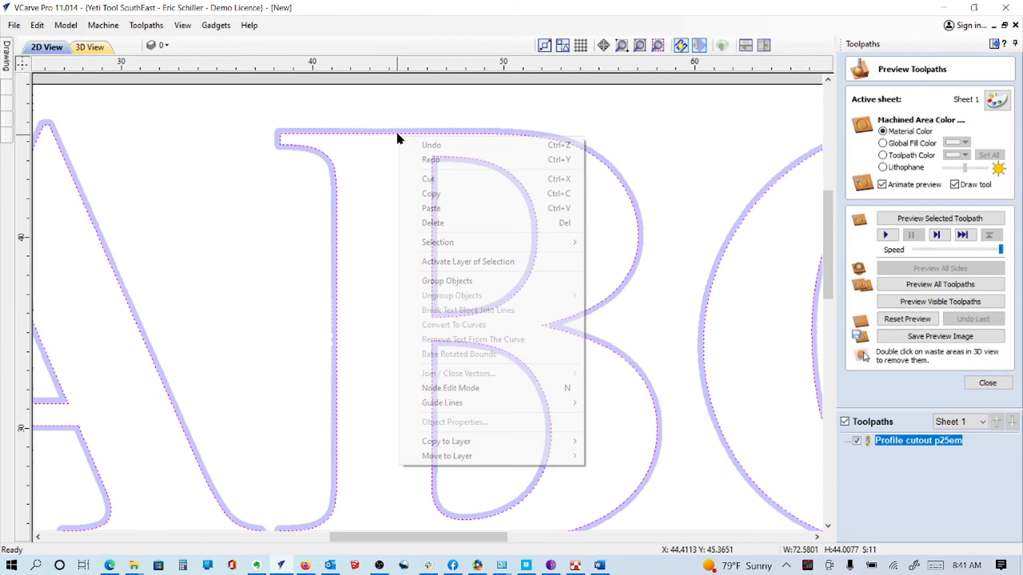
pyautogui.click(469, 388)
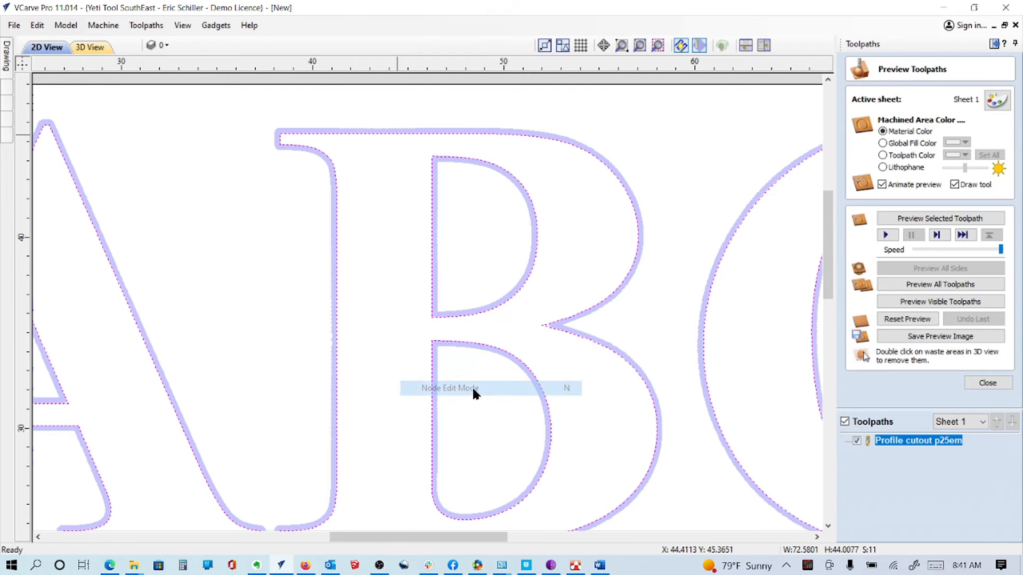
pyautogui.click(275, 150)
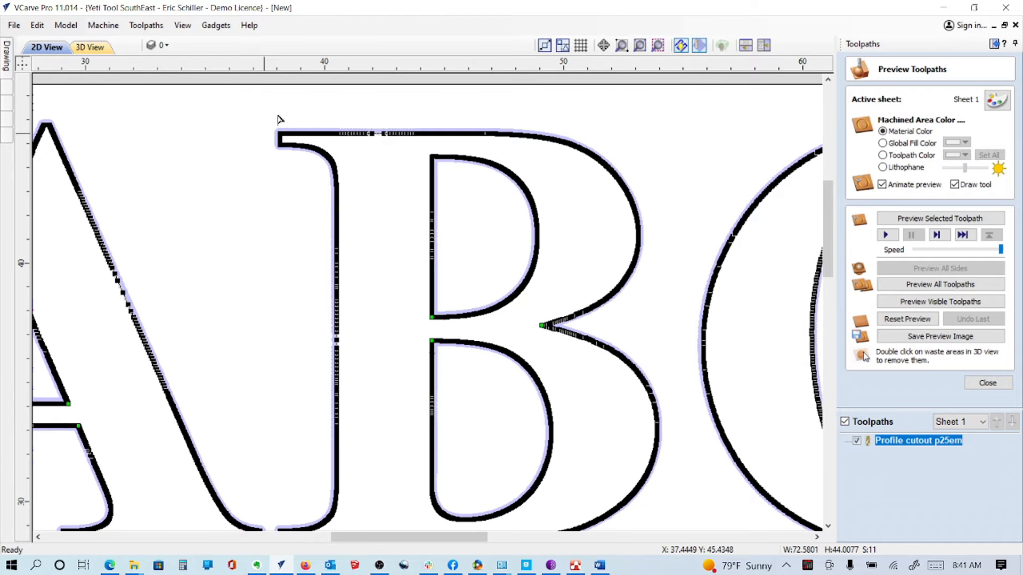
# Step: Make a node on the straight top edge of the B the start point of its outer outline
pyautogui.scroll(1, 278, 119)
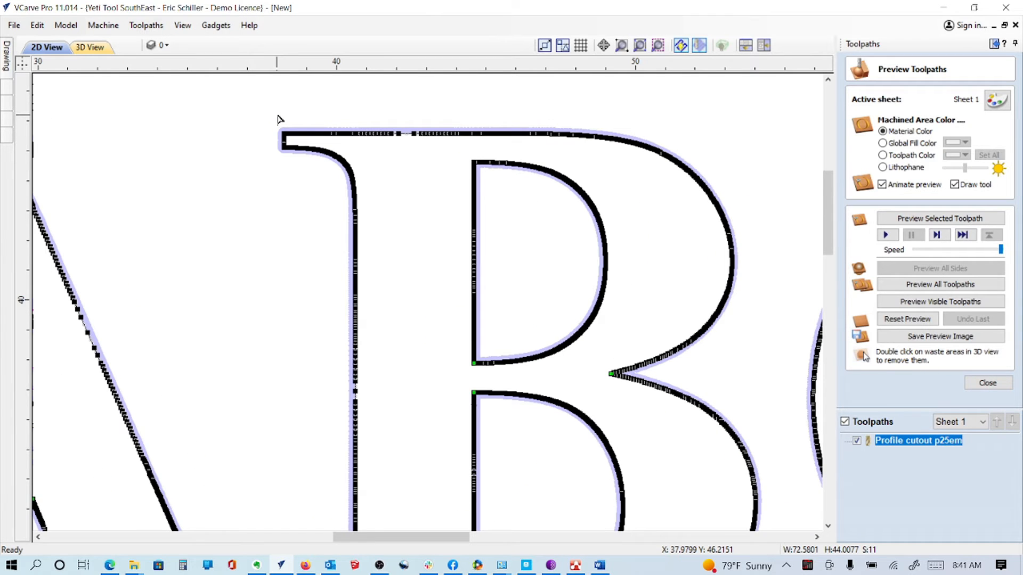
pyautogui.scroll(1, 277, 119)
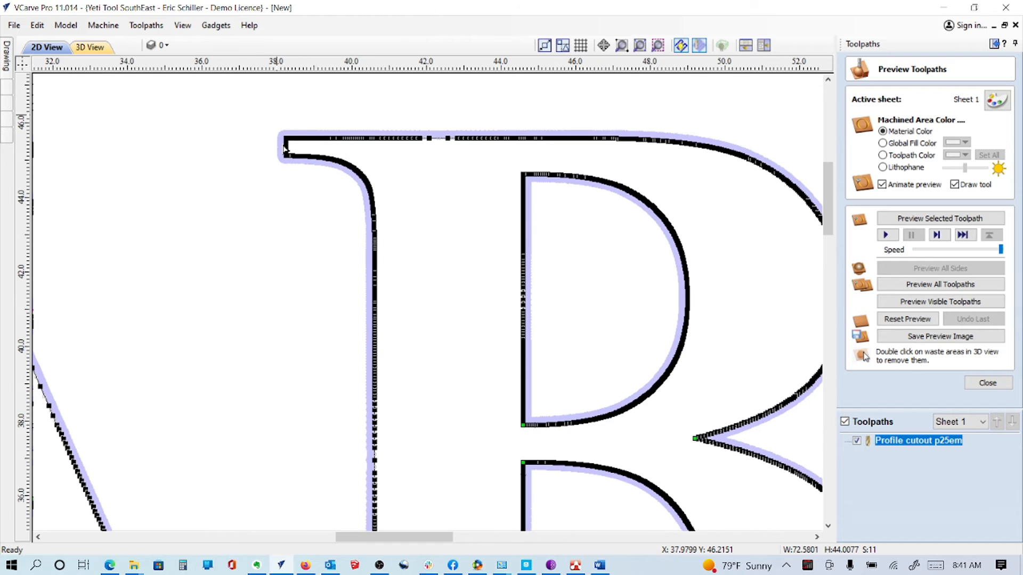
pyautogui.scroll(1, 284, 148)
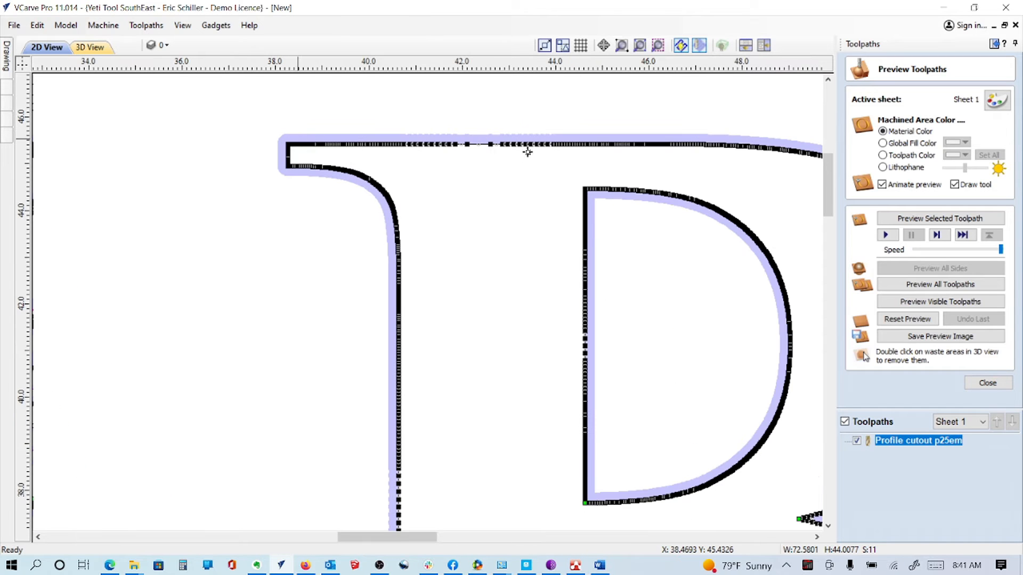
pyautogui.scroll(1, 467, 145)
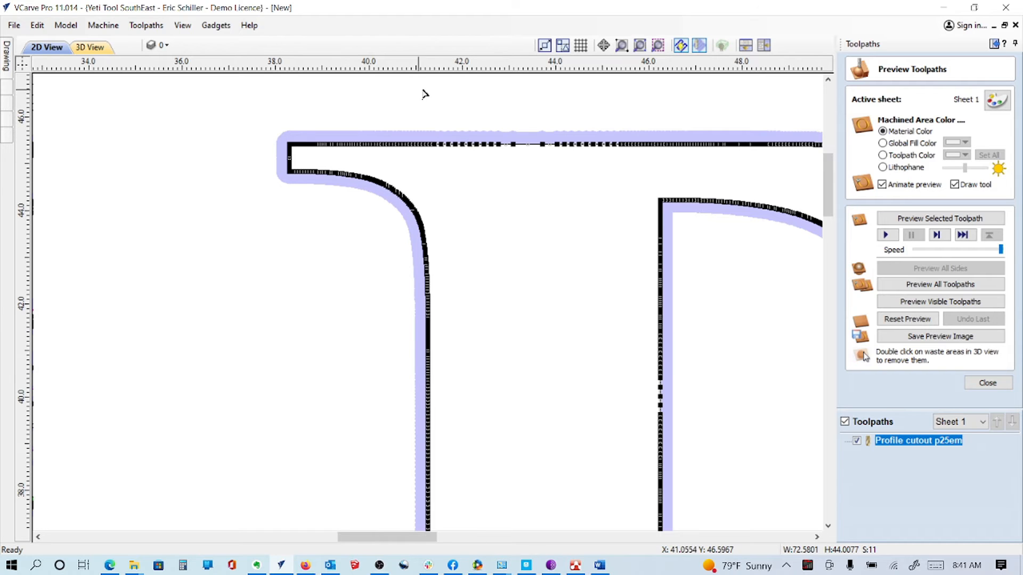
pyautogui.rightClick(512, 144)
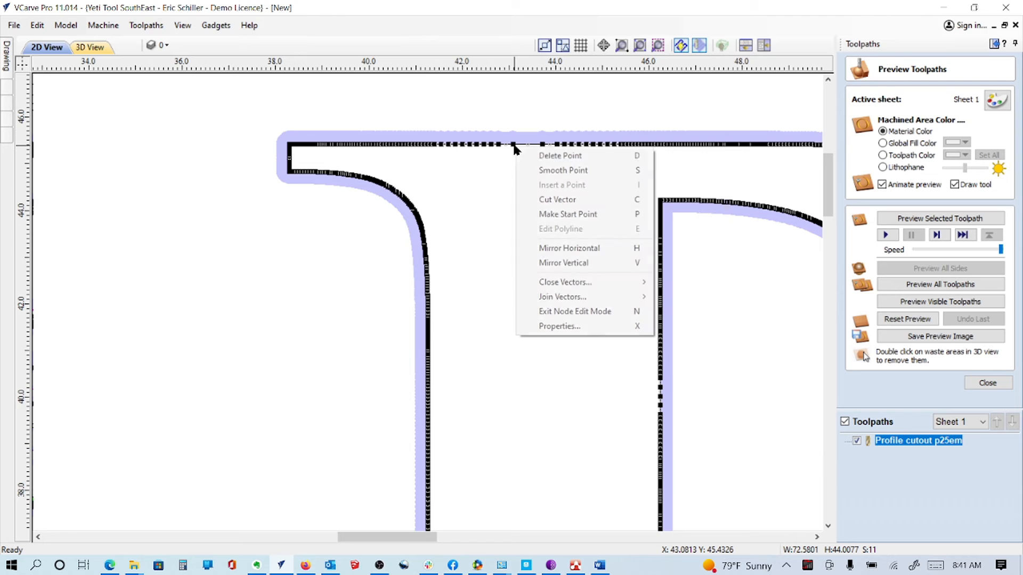
pyautogui.click(552, 214)
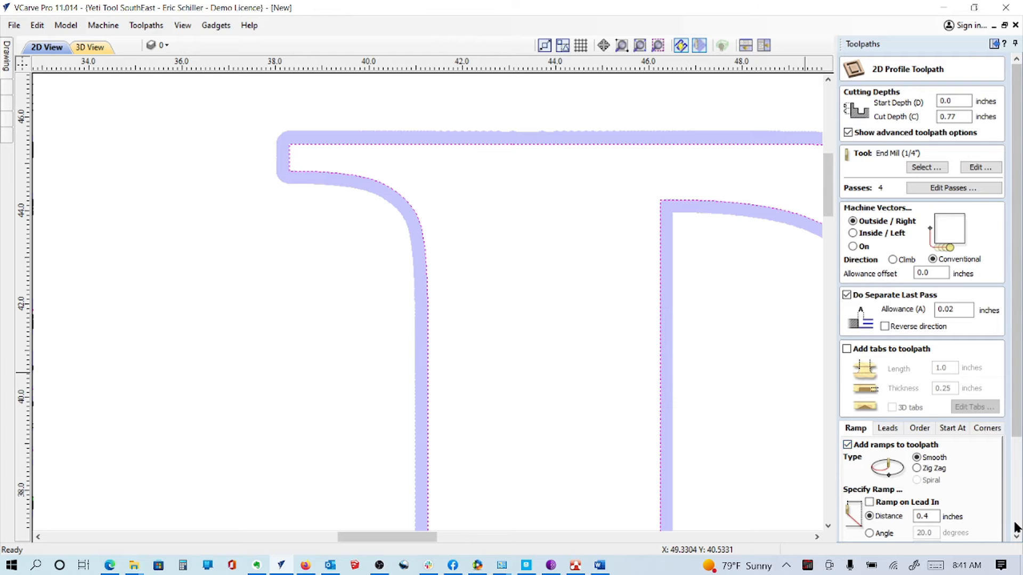
# Step: Recalculate the "Profile cutout p25em" toolpath with the B's moved start point, accepting the cut through the material and the clipped leads
pyautogui.scroll(-3, 1015, 528)
pyautogui.click(863, 533)
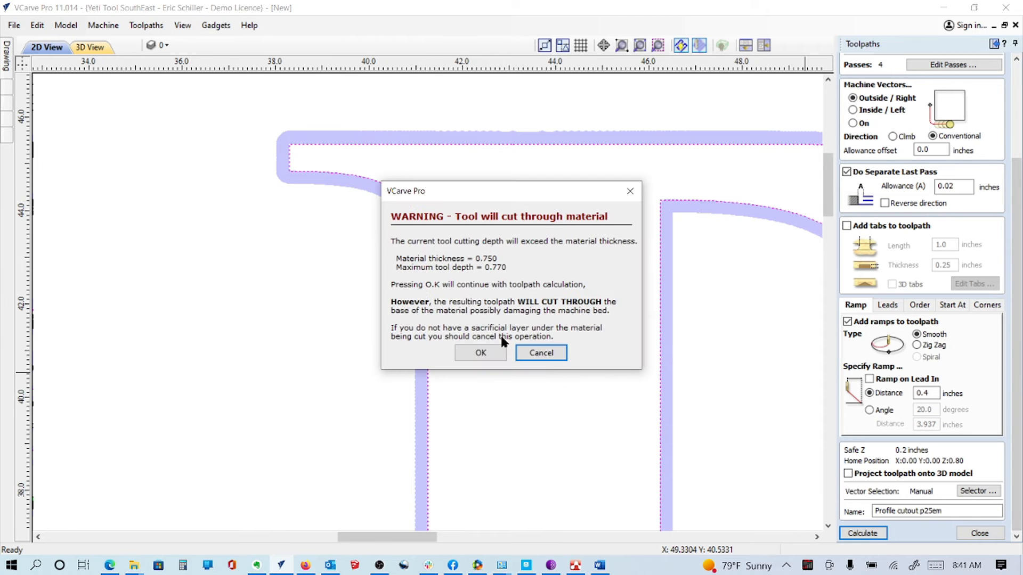
pyautogui.click(480, 353)
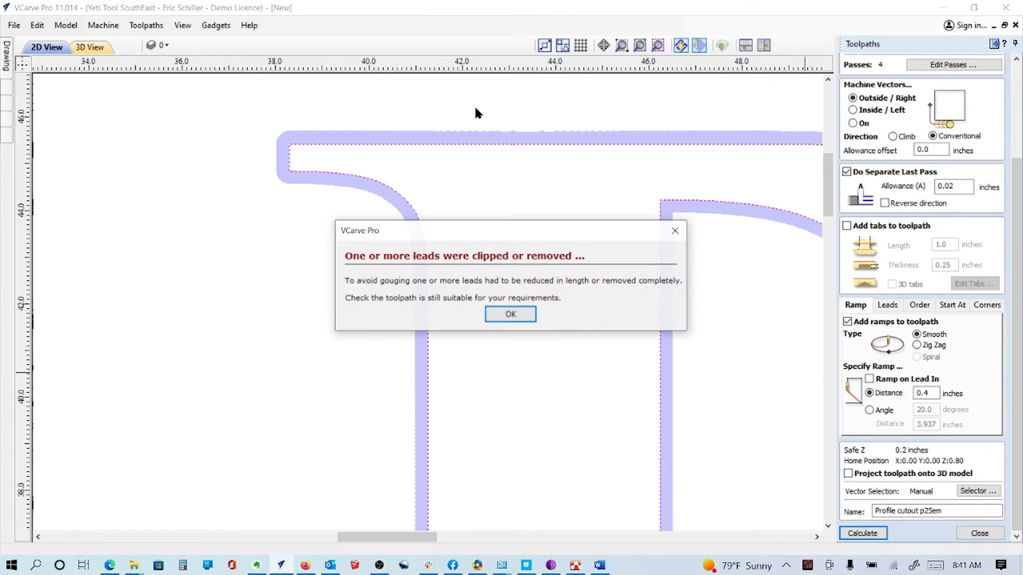
pyautogui.click(509, 303)
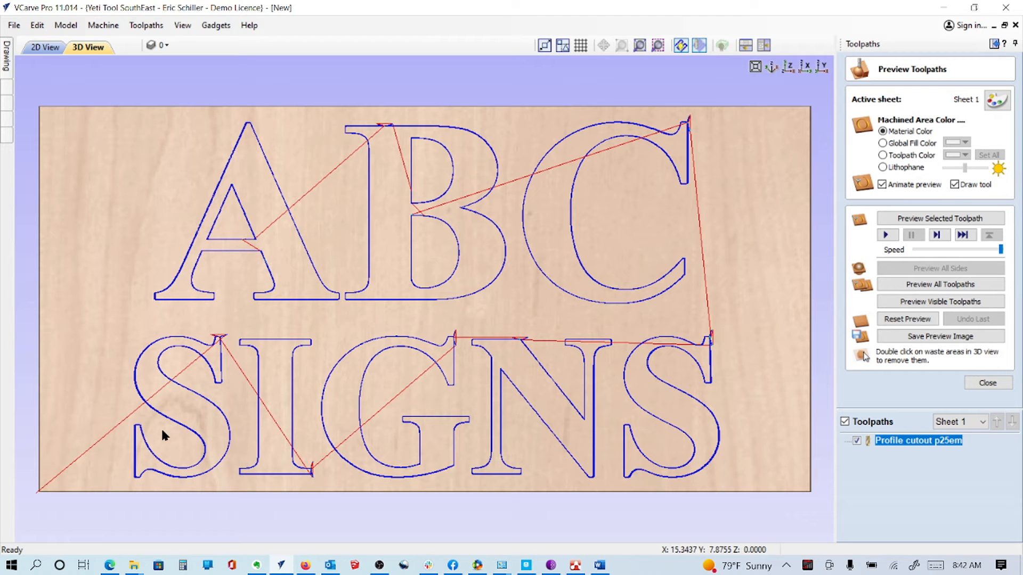
# Step: Make a node near the top of the A's left outer edge the start point of its outline
pyautogui.click(65, 45)
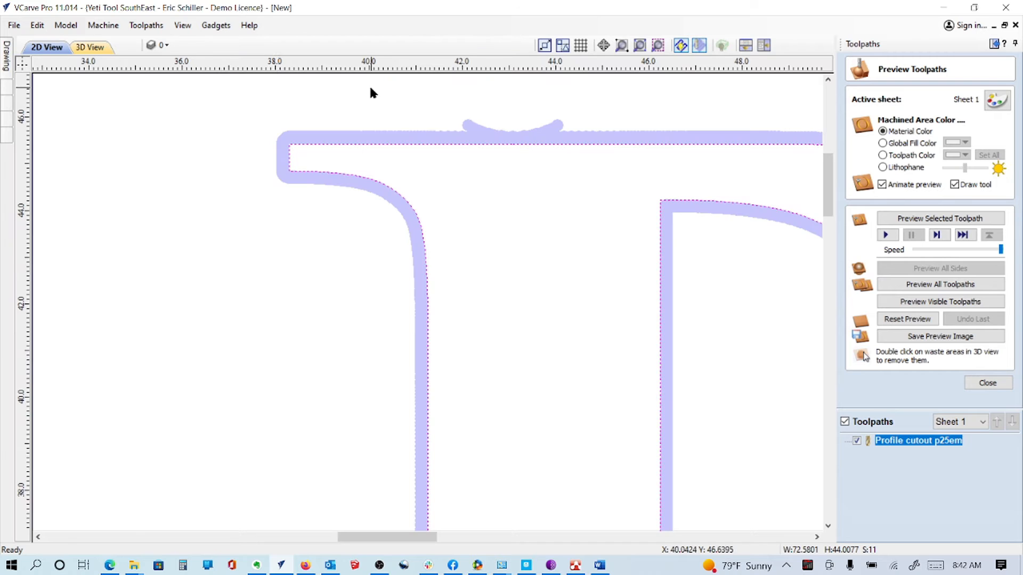
pyautogui.hscroll(-1, 297, 309)
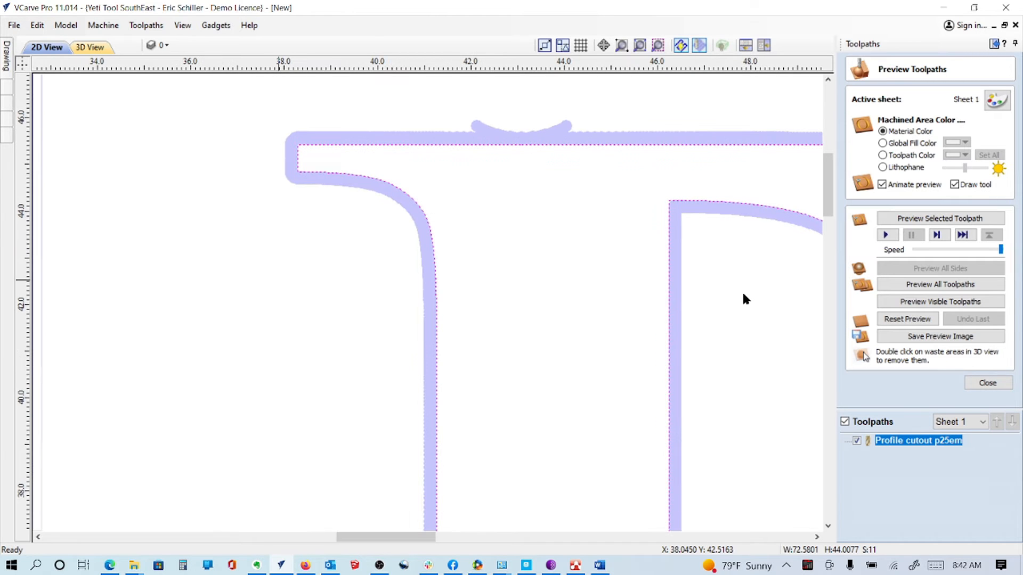
pyautogui.hscroll(-10, 617, 300)
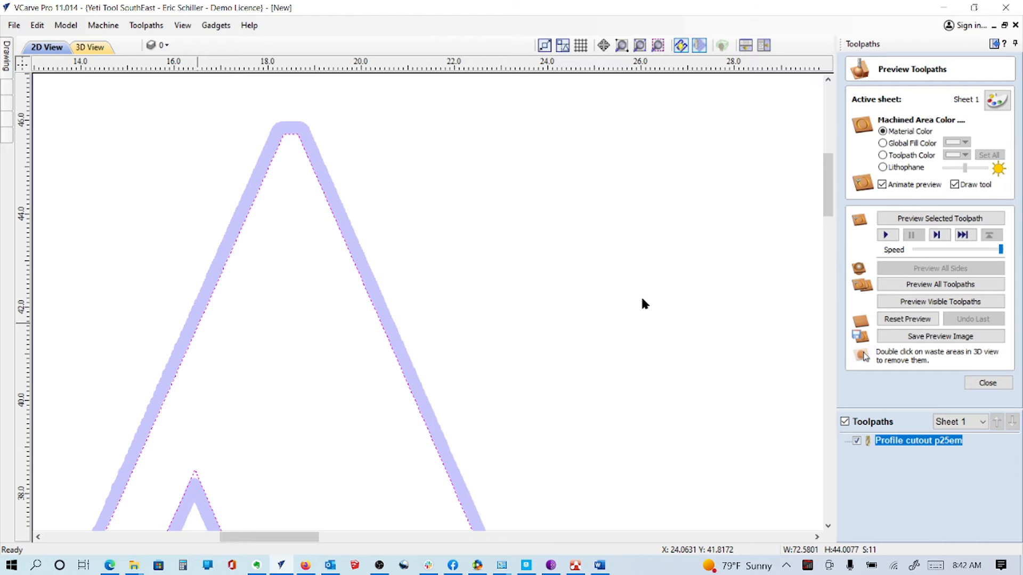
pyautogui.hscroll(-5, 642, 303)
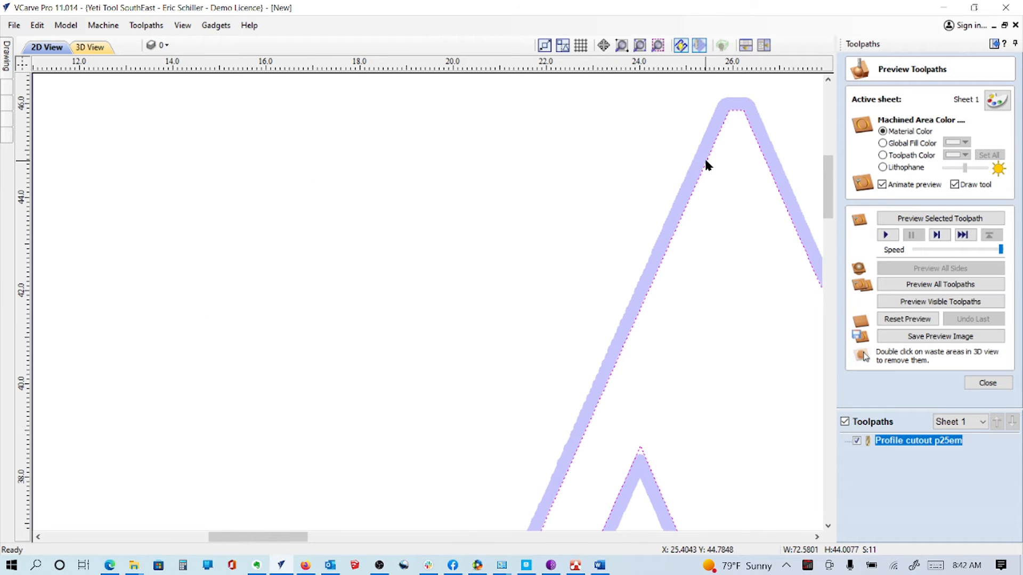
pyautogui.rightClick(705, 161)
pyautogui.click(742, 412)
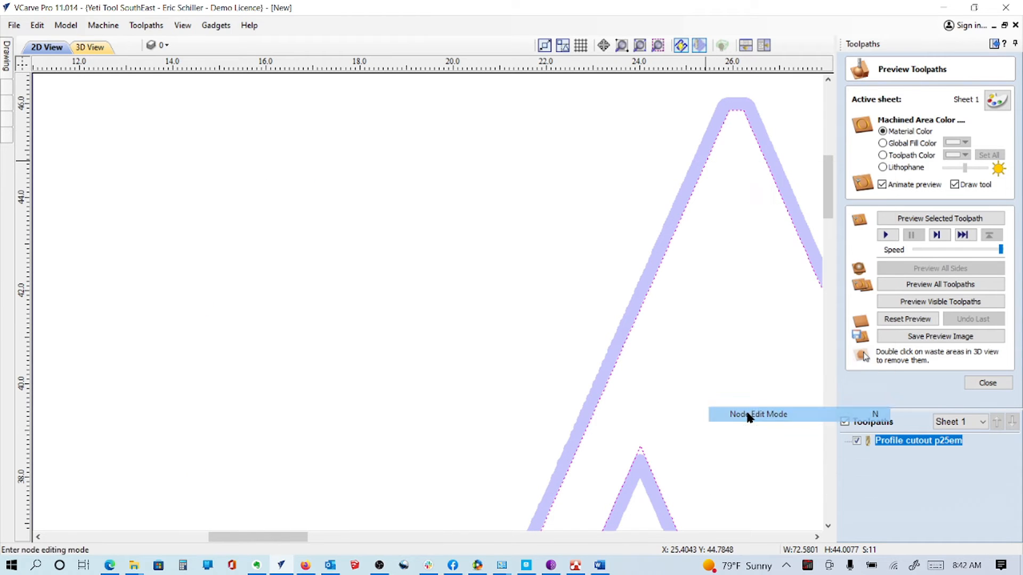
pyautogui.click(697, 176)
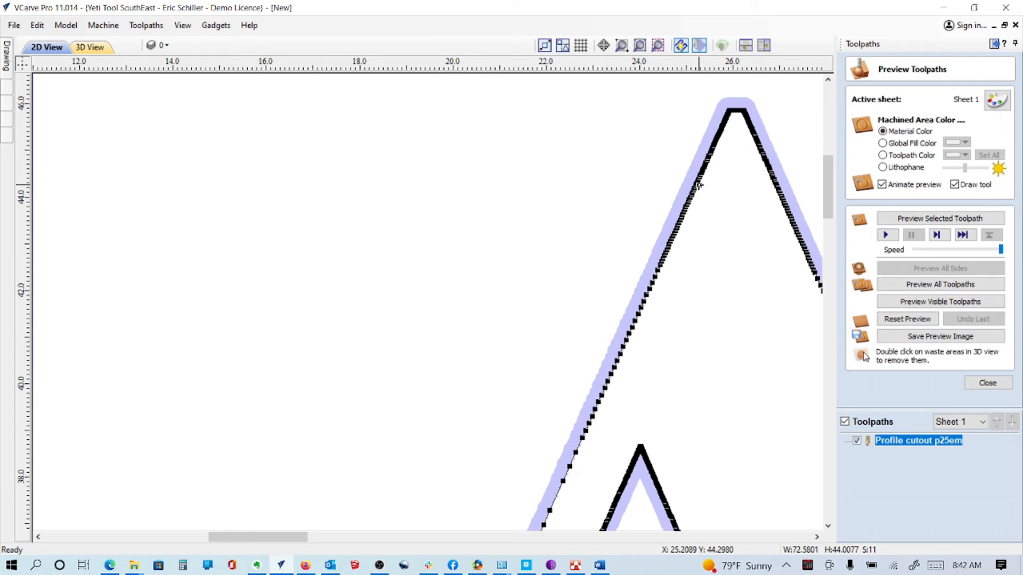
pyautogui.rightClick(697, 185)
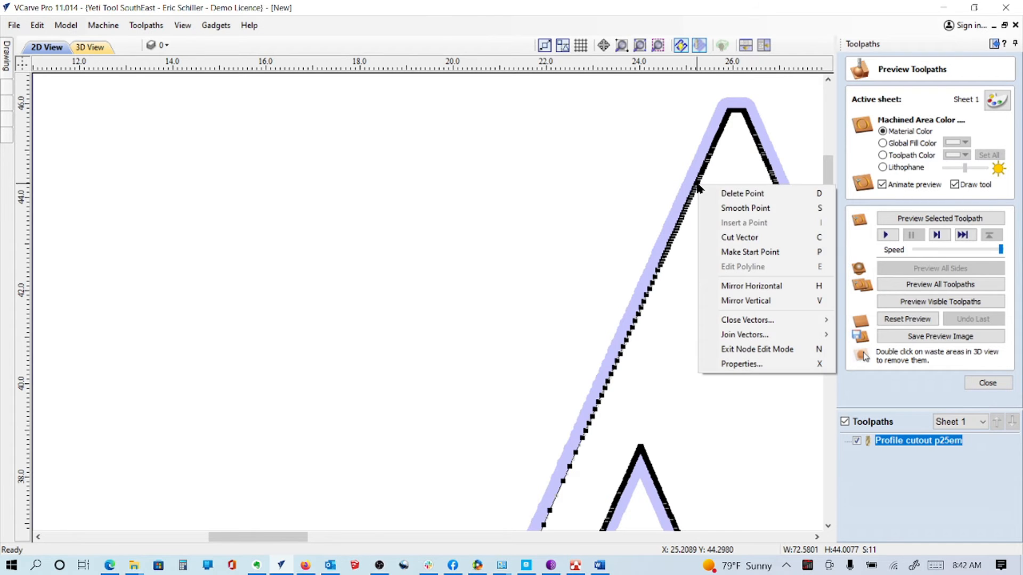
pyautogui.click(733, 255)
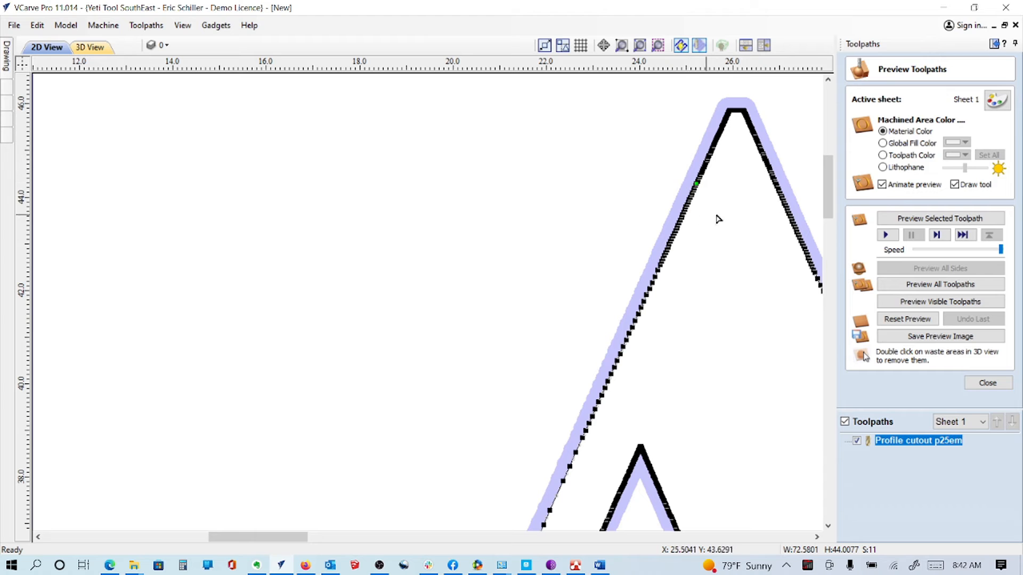
# Step: Recalculate "Profile cutout p25em" with the A's moved start point, accepting both warnings, and preview all toolpaths on the material
pyautogui.doubleClick(895, 443)
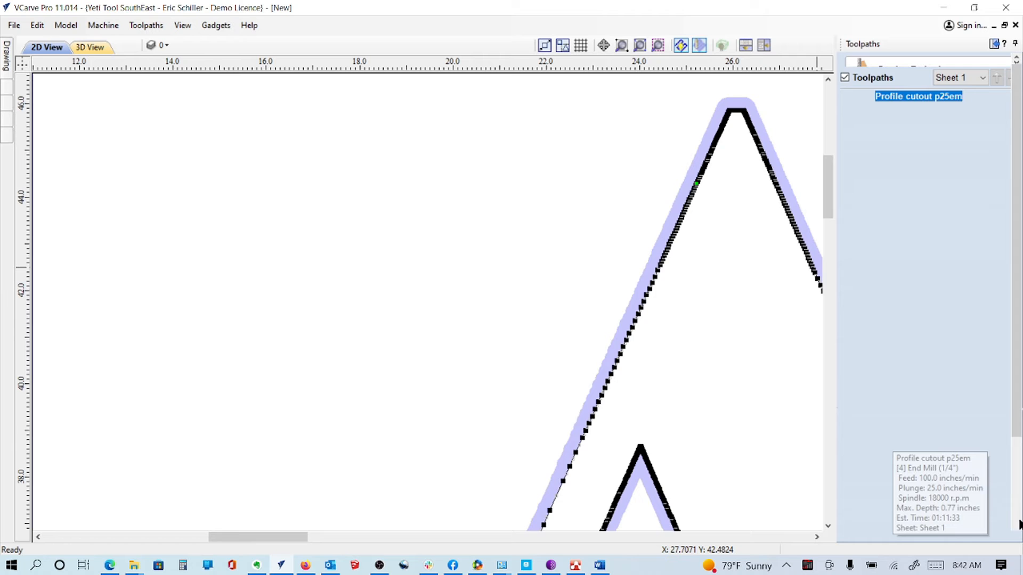
pyautogui.click(880, 529)
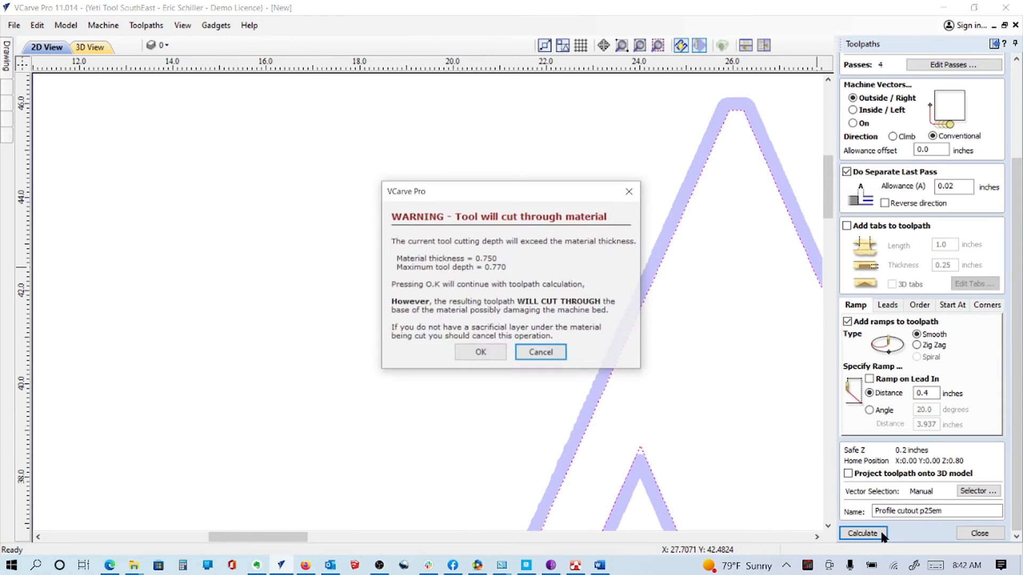
pyautogui.click(479, 353)
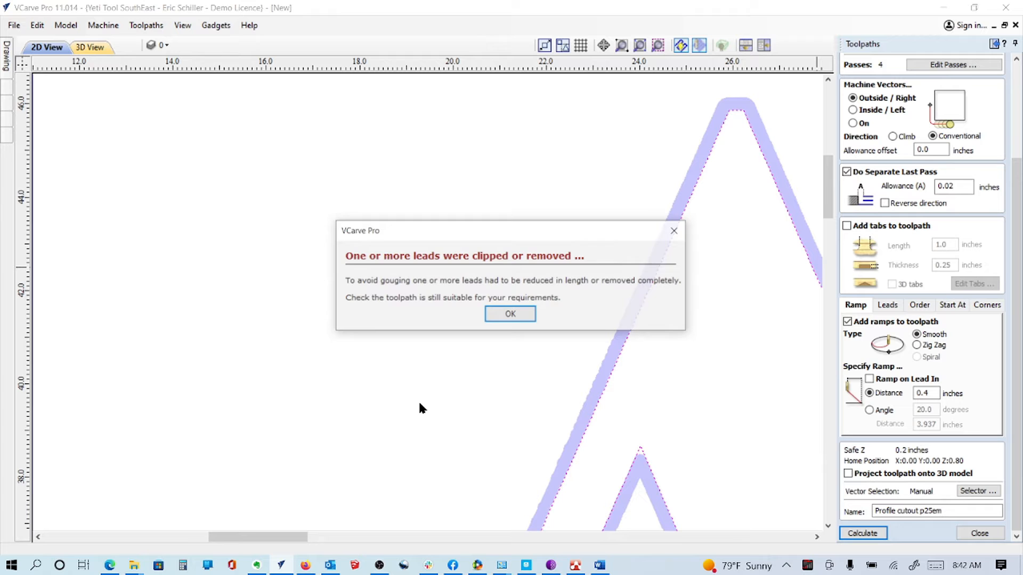
pyautogui.click(510, 316)
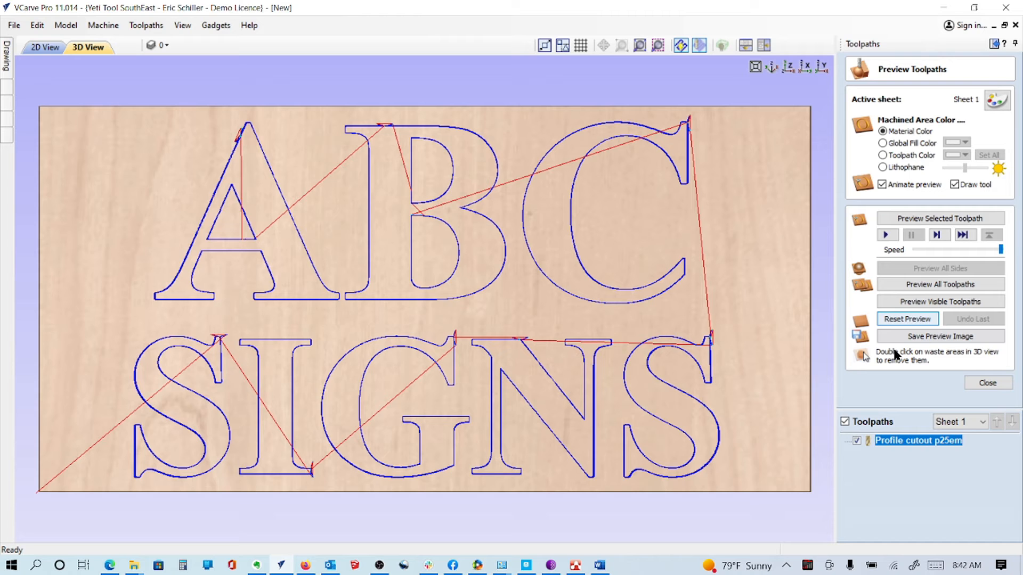
pyautogui.click(884, 285)
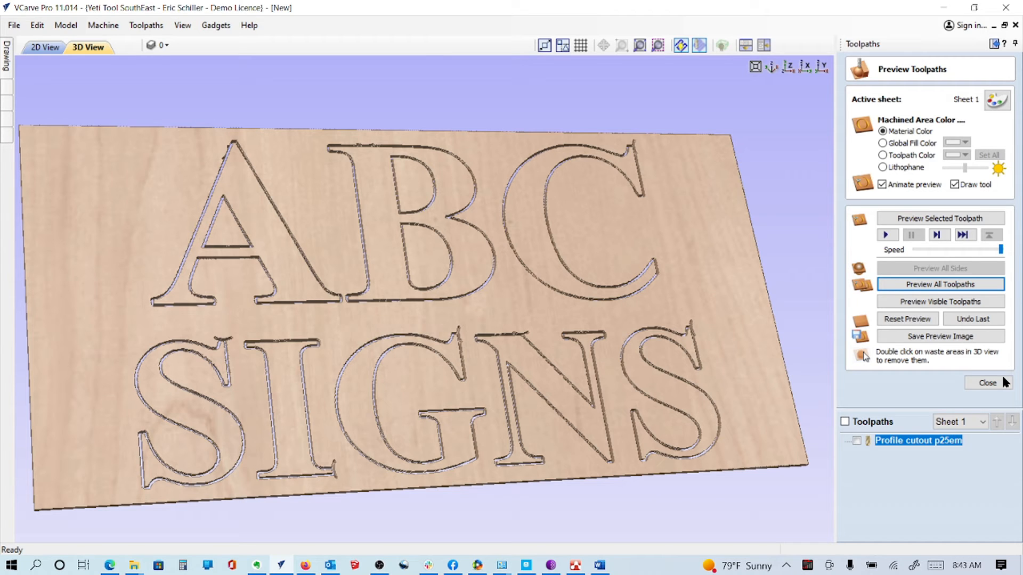
pyautogui.click(987, 382)
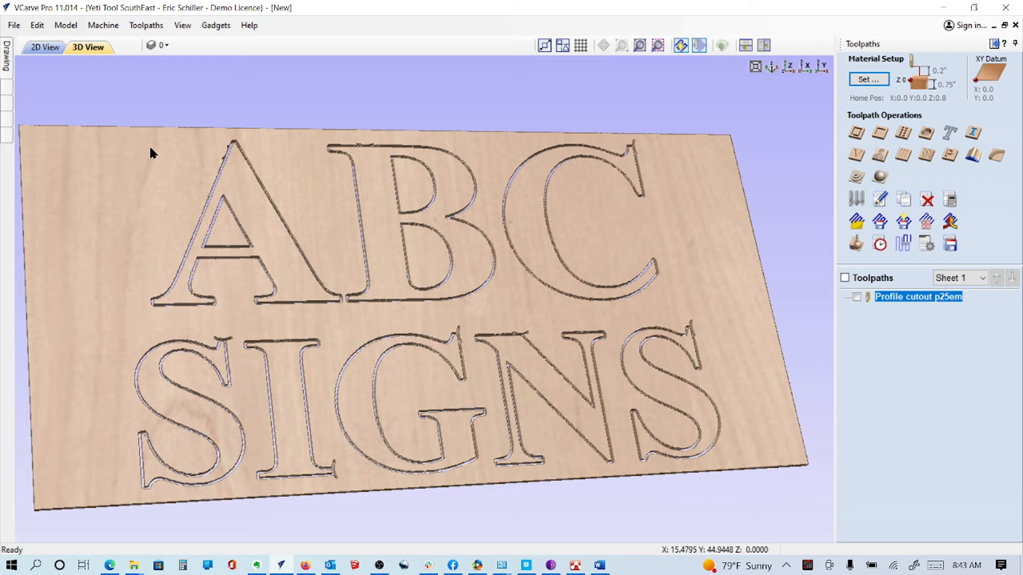
# Step: Create a new single-sided job of 96 by 48 inches, 0.75 inches thick, and import the next ABC SIGNS vectors
pyautogui.click(16, 25)
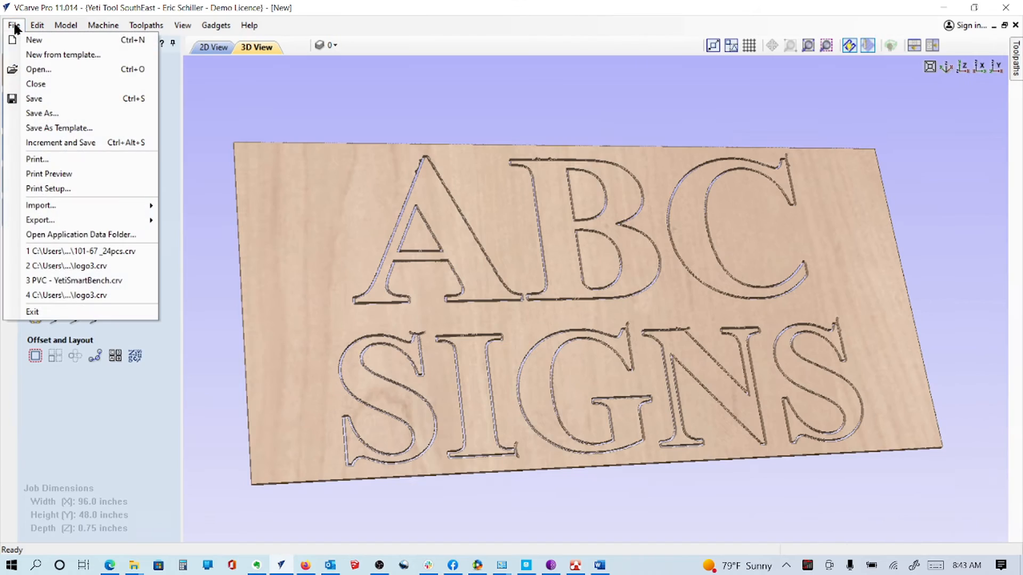
pyautogui.click(34, 41)
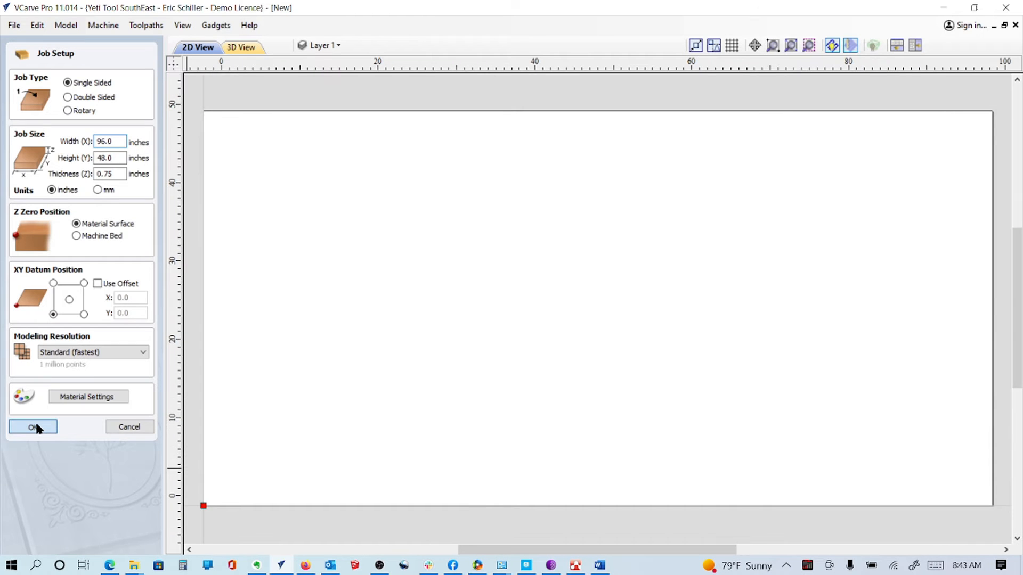
pyautogui.click(33, 426)
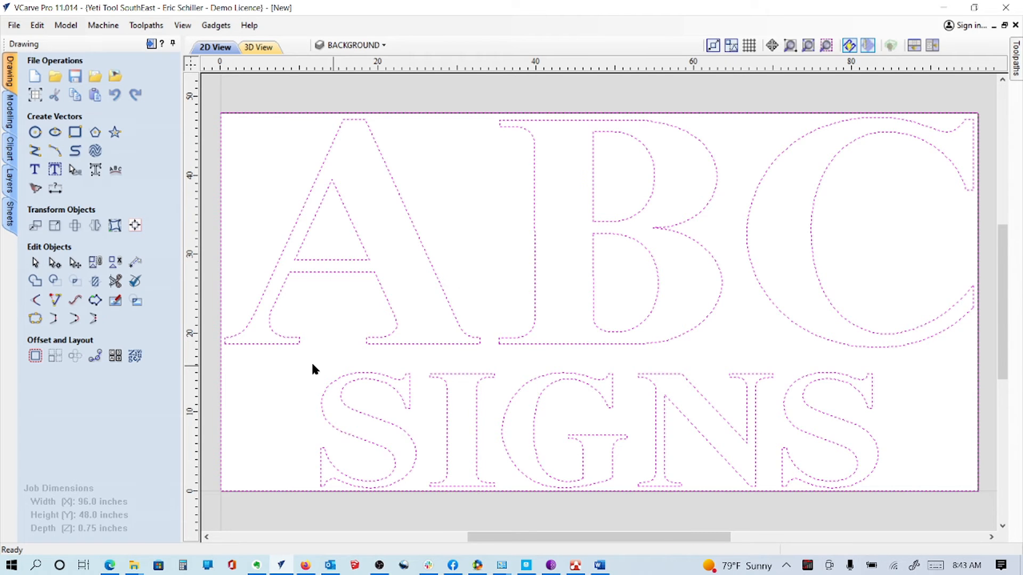
pyautogui.click(313, 368)
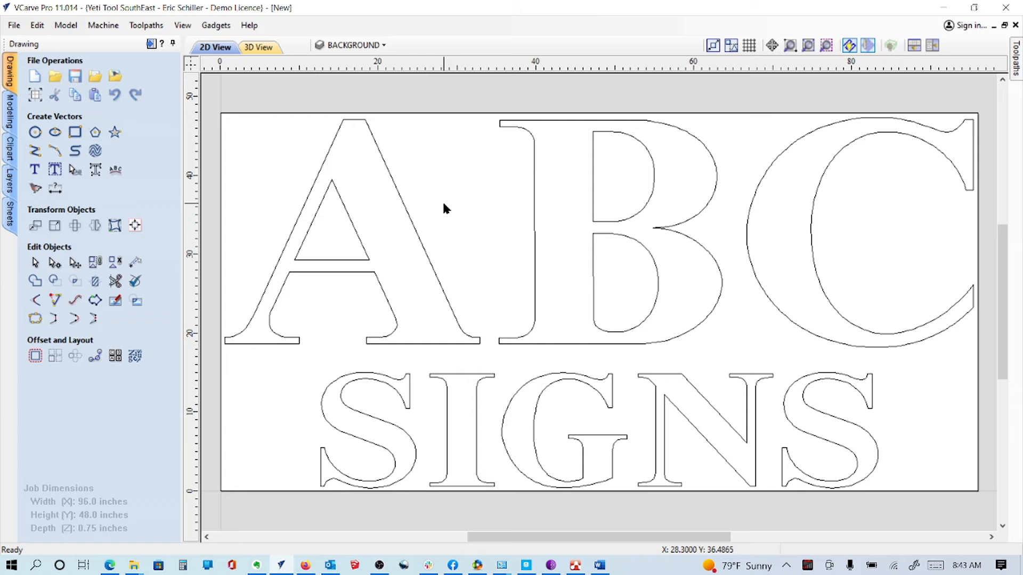
# Step: Start a 2D profile toolpath on all the newly imported ABC SIGNS letters, with a separate last pass allowance of 0.020 inches
pyautogui.hotkey('ctrl', 'a')
pyautogui.click(1016, 58)
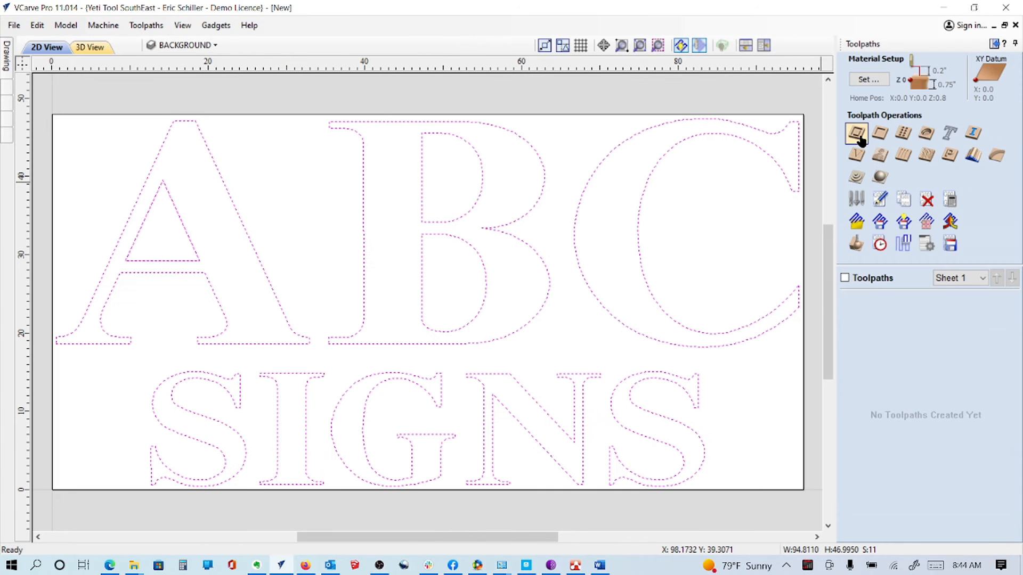
pyautogui.click(857, 134)
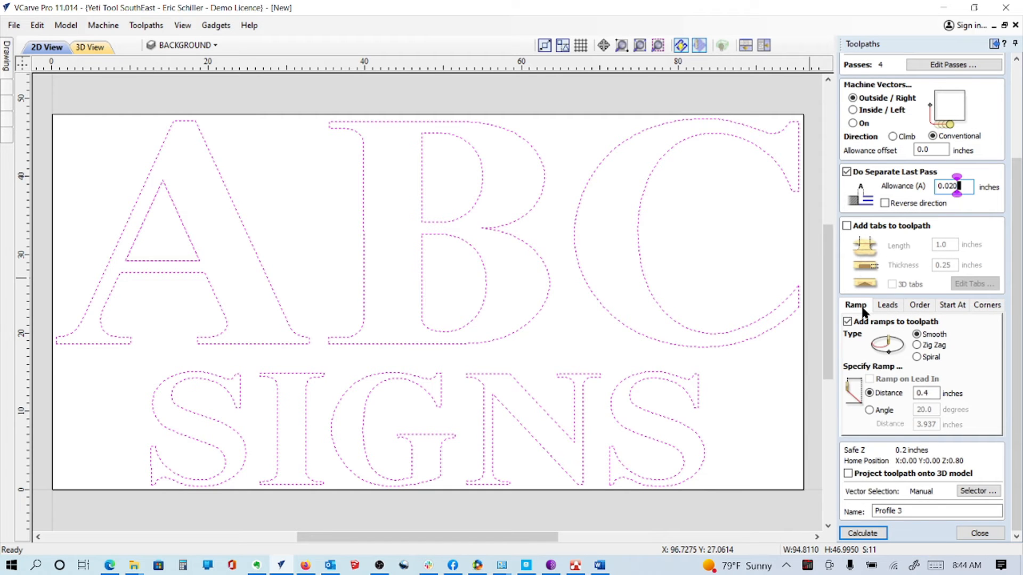
# Step: Add circular leads with a 2.0-inch radius and 1.0-inch length to the profile toolpath, and name it "Profile cutout p25EM"
pyautogui.click(887, 305)
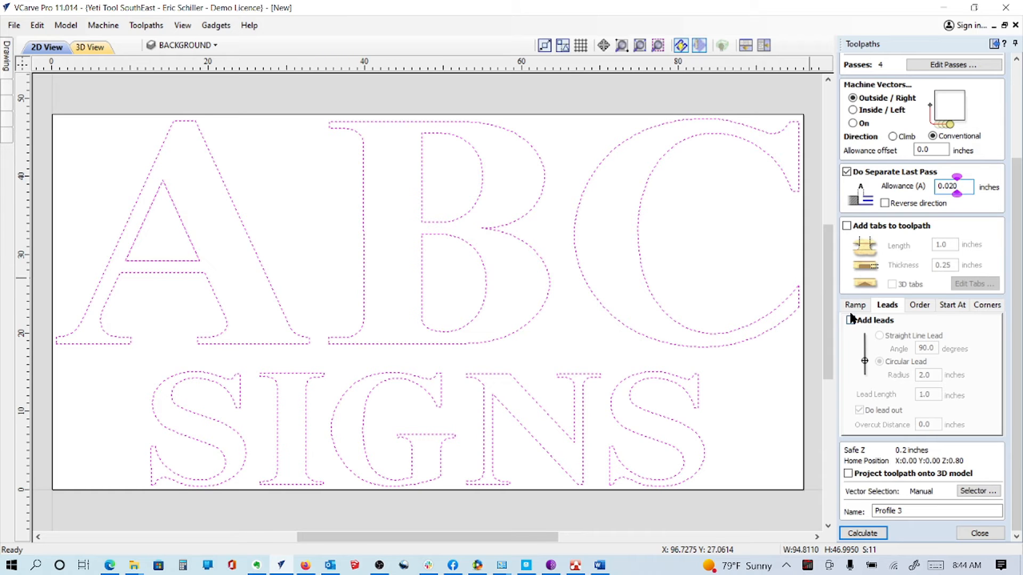
pyautogui.click(850, 319)
pyautogui.click(941, 510)
pyautogui.press('BackSpace')
pyautogui.write('cutout p25EM')
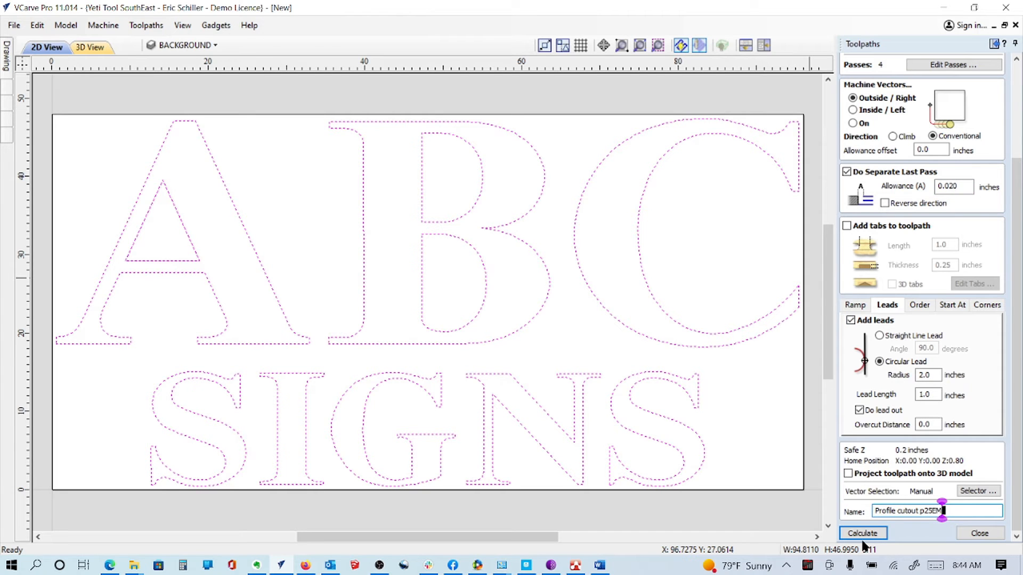
# Step: Calculate "Profile cutout p25EM", accepting the cut-through and clipped-leads warnings
pyautogui.click(862, 534)
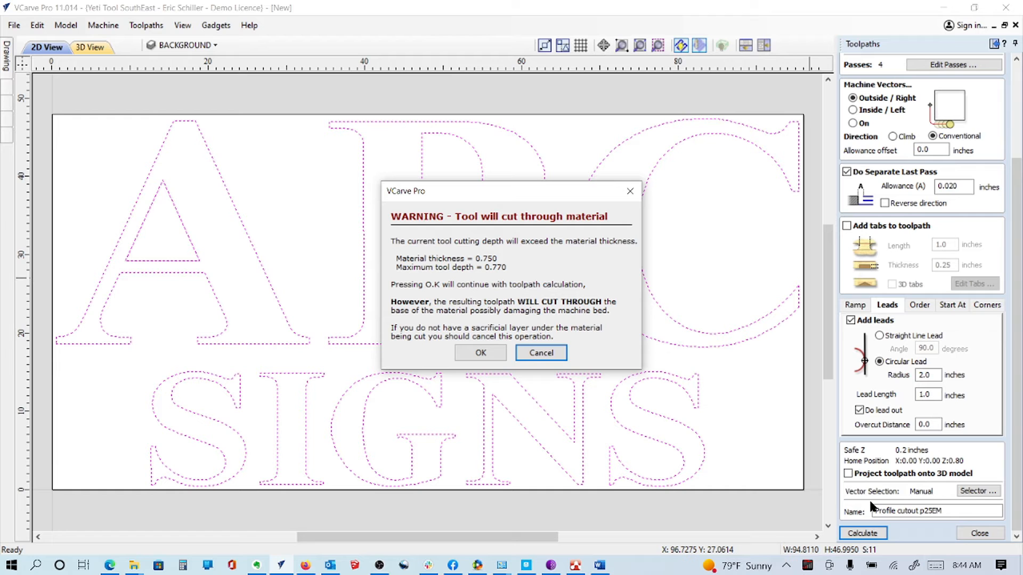
pyautogui.click(480, 352)
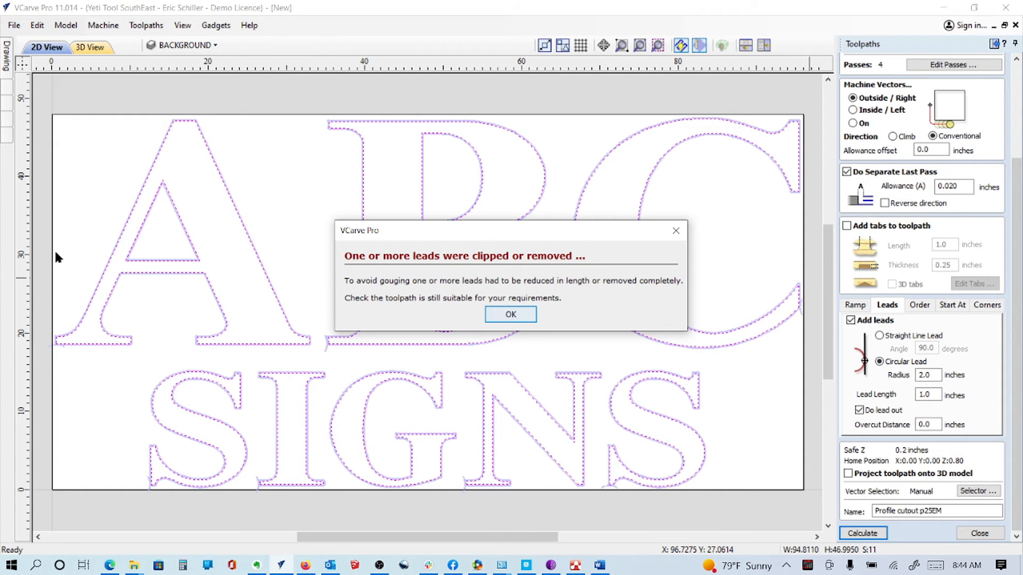
pyautogui.click(510, 316)
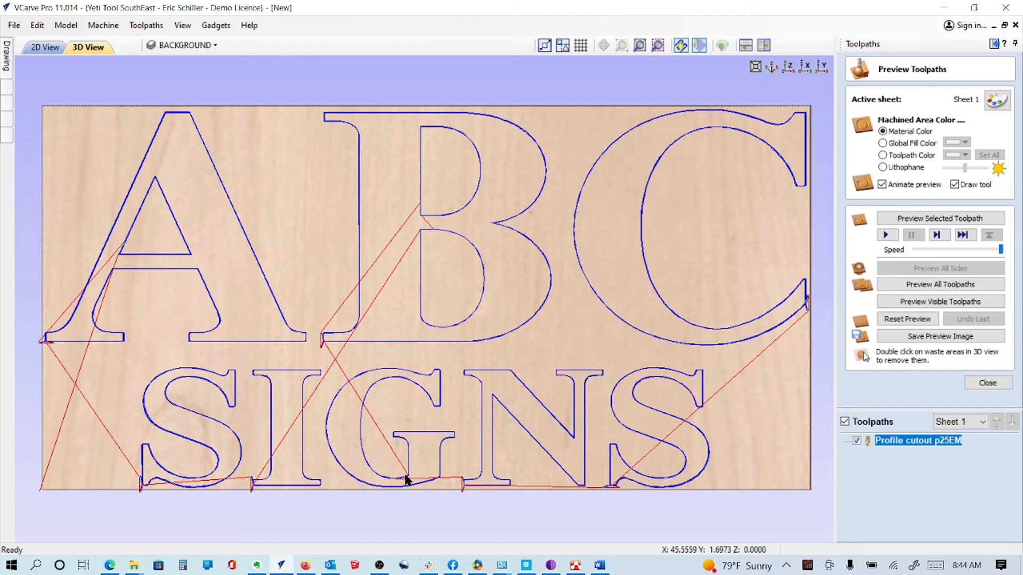
# Step: Make a node on the upper-left outer curve of the G the start point of its outline
pyautogui.click(48, 47)
pyautogui.click(48, 47)
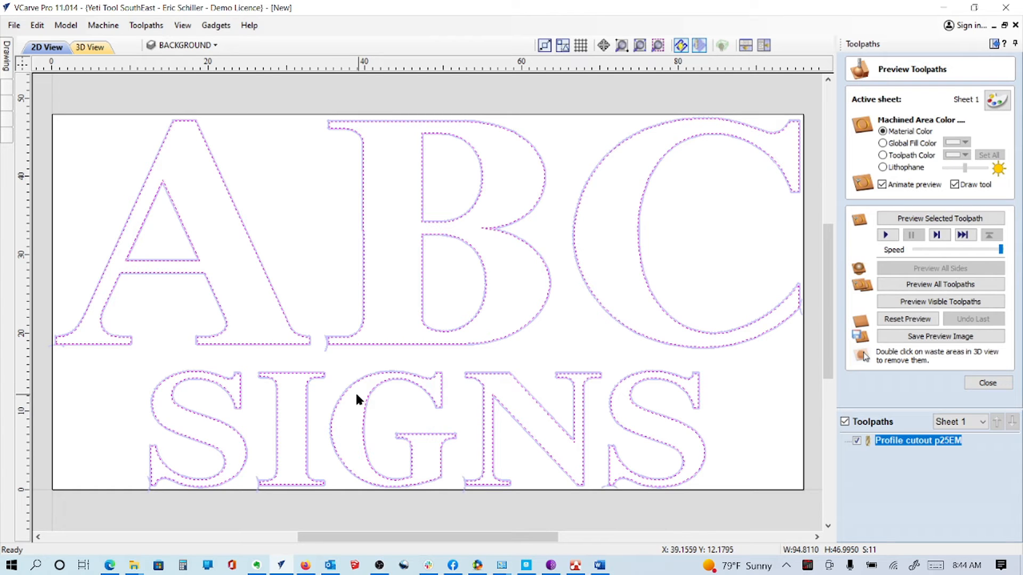
pyautogui.scroll(3, 355, 390)
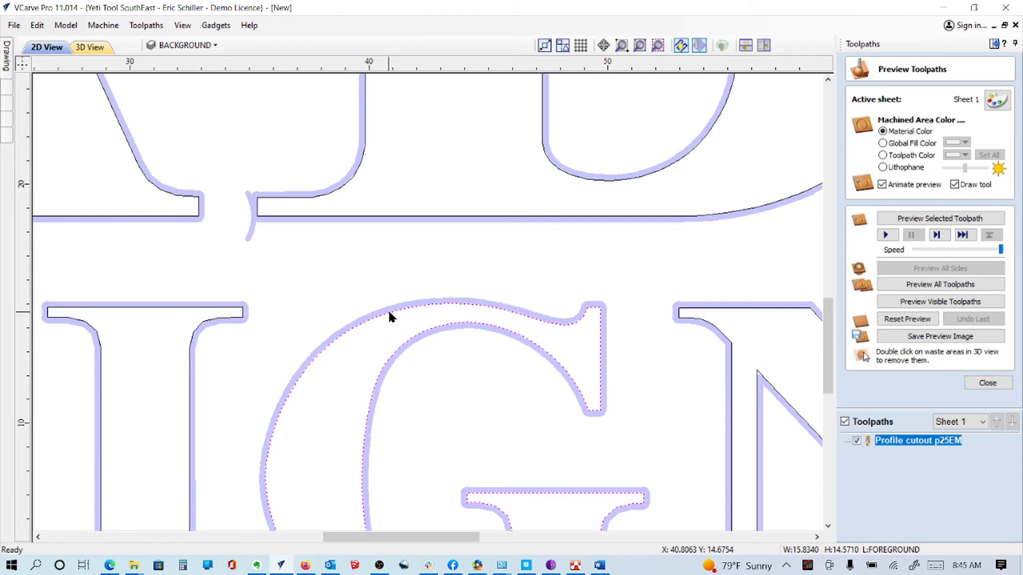
pyautogui.doubleClick(347, 329)
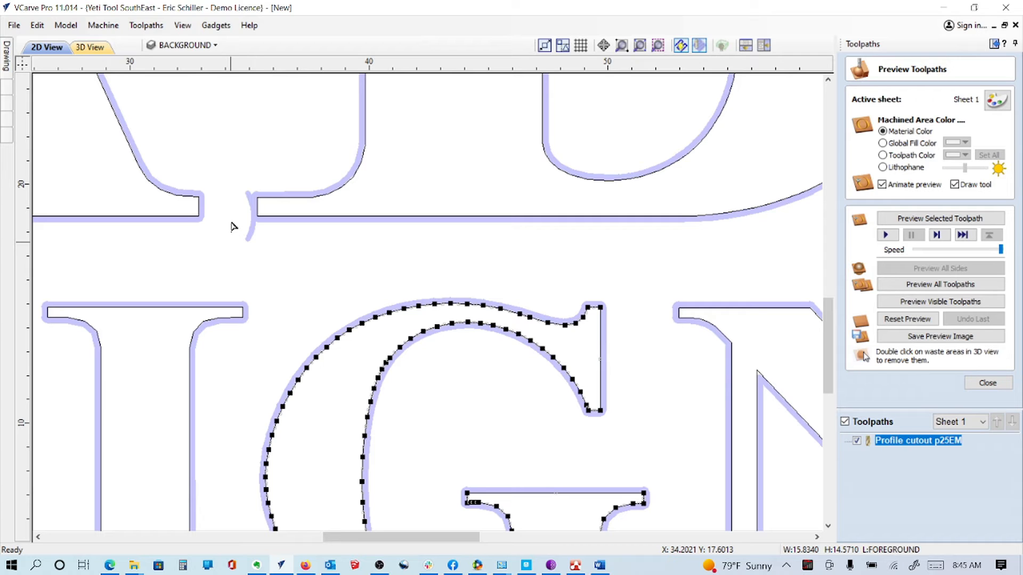
pyautogui.rightClick(351, 333)
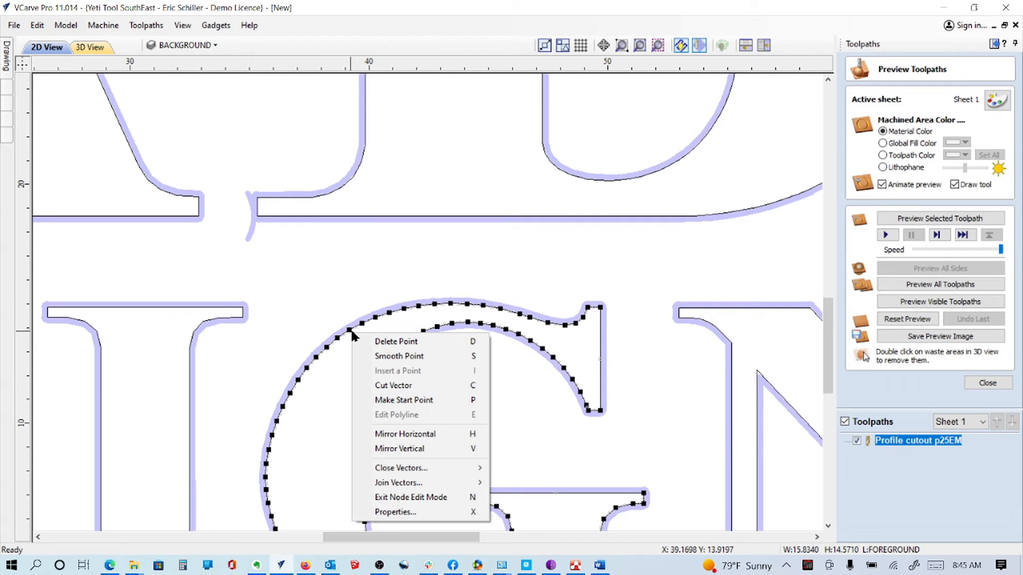
pyautogui.click(403, 399)
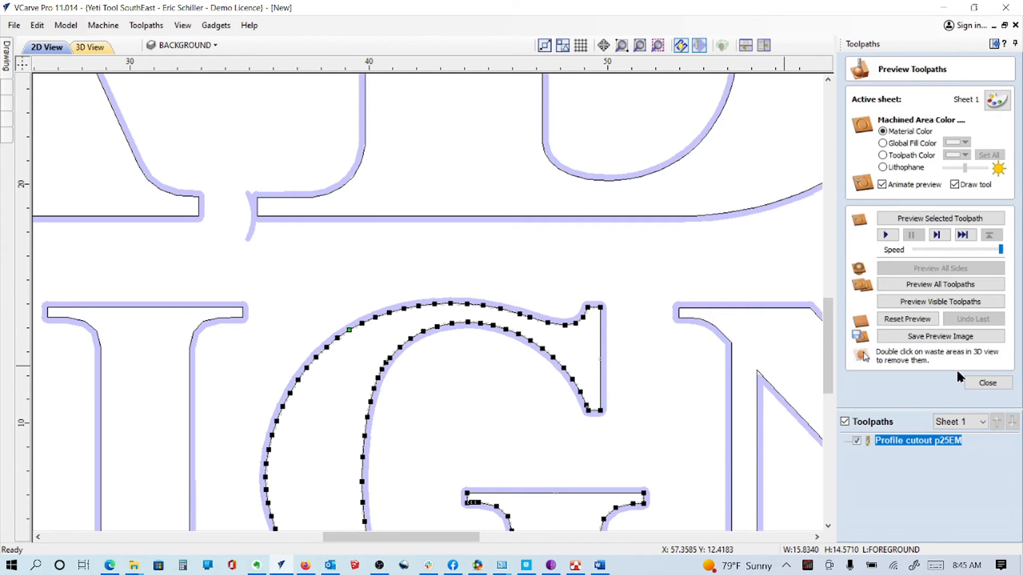
# Step: Recalculate "Profile cutout p25EM" with the G's moved start point, accepting the cut-through warning
pyautogui.click(984, 384)
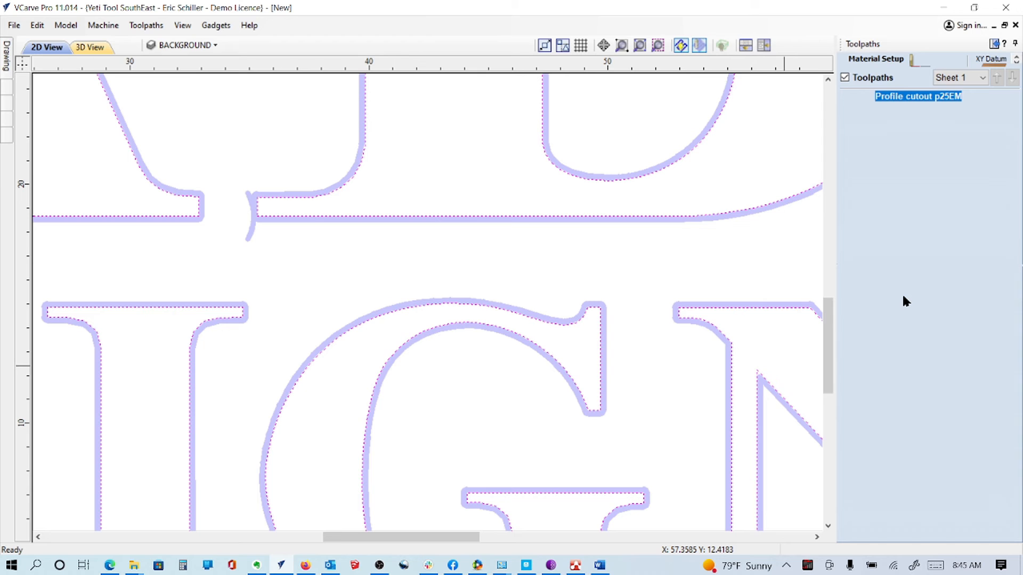
pyautogui.click(886, 533)
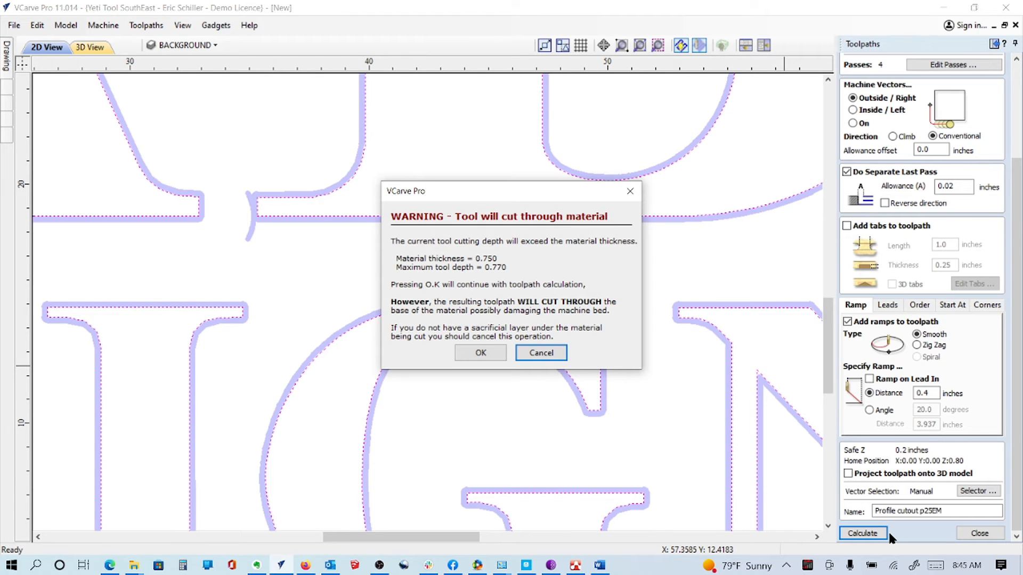
pyautogui.click(481, 353)
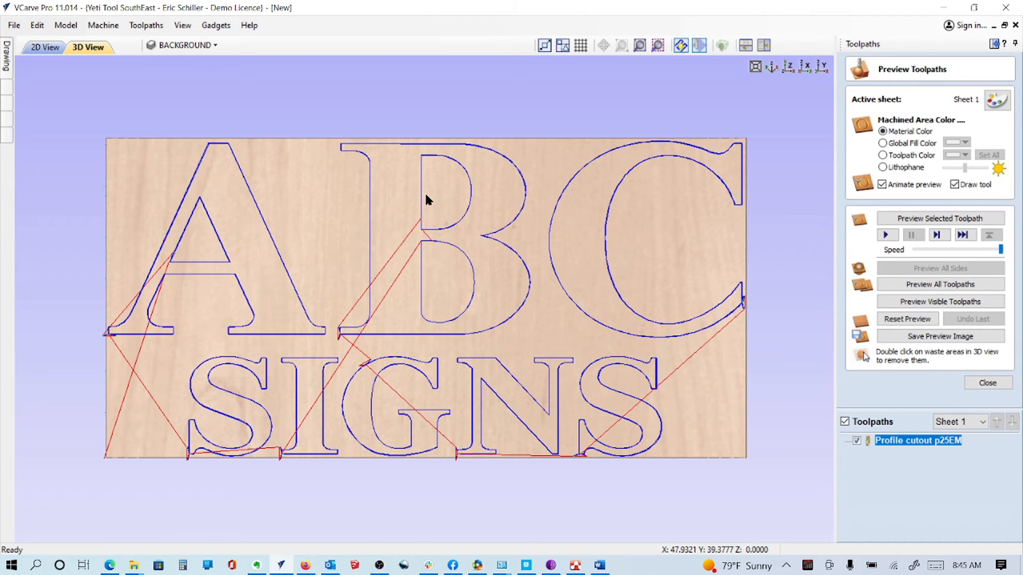
# Step: Examine the nodes and span editing options of the B's lower inner outline, and the lead at the A's lower-left foot
pyautogui.press('F2')
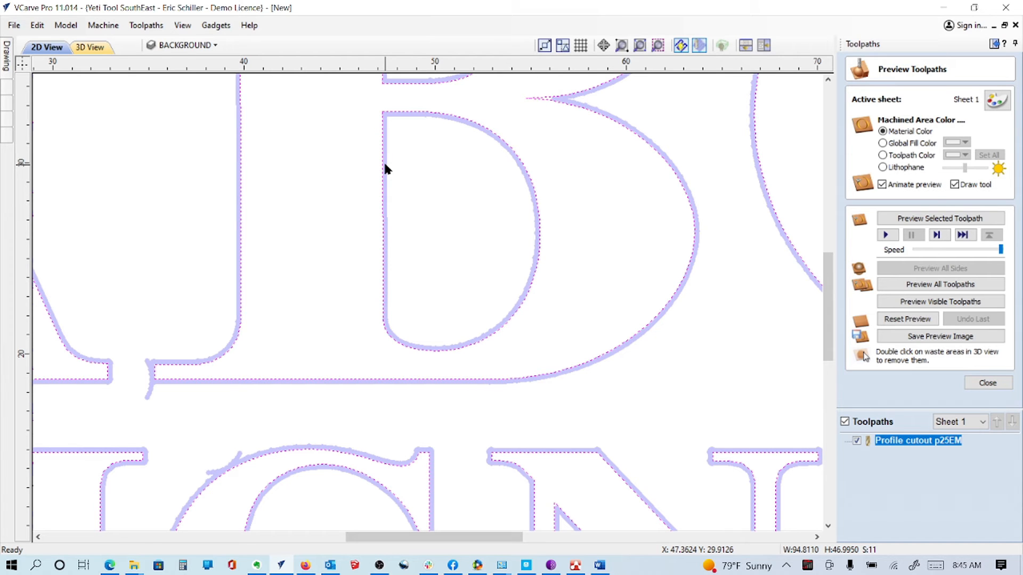
pyautogui.click(384, 165)
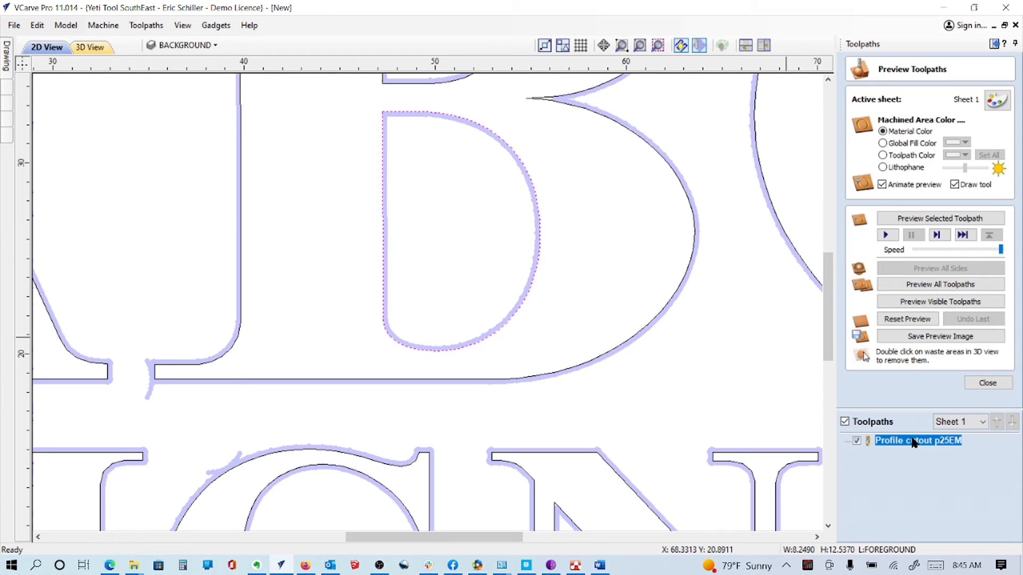
pyautogui.doubleClick(385, 218)
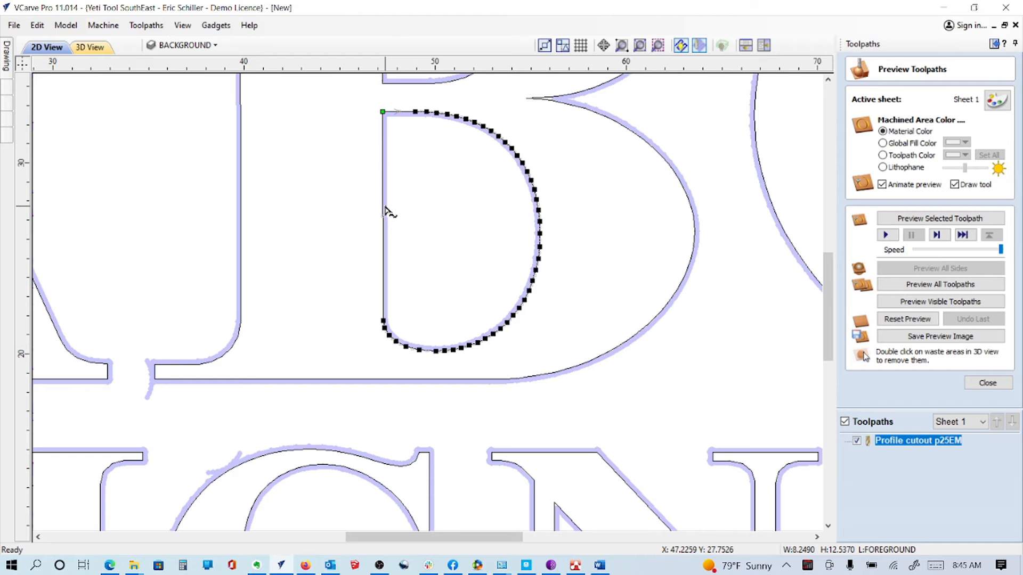
pyautogui.rightClick(386, 211)
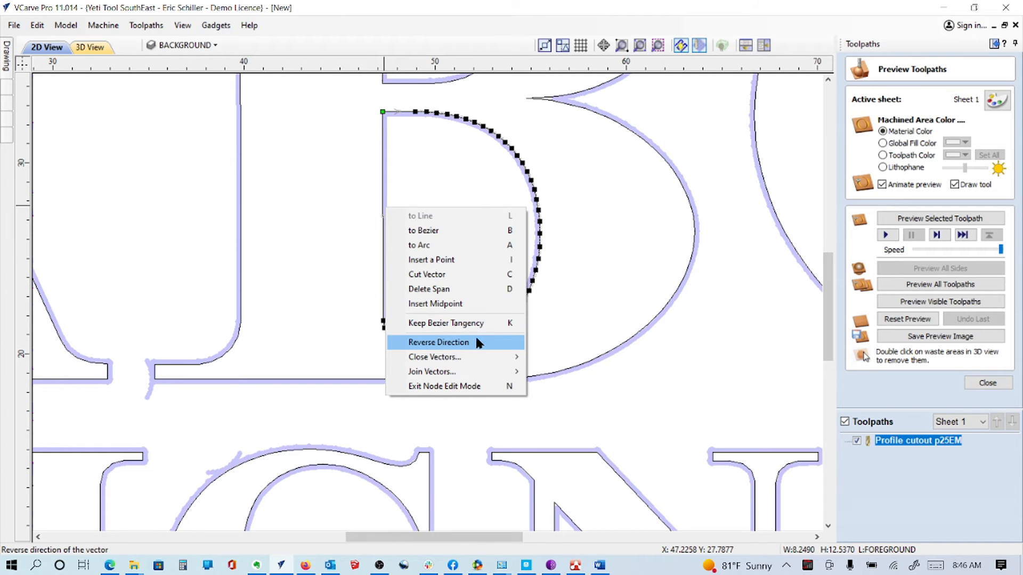
pyautogui.click(735, 200)
pyautogui.scroll(-2, 735, 201)
pyautogui.scroll(-1, 735, 201)
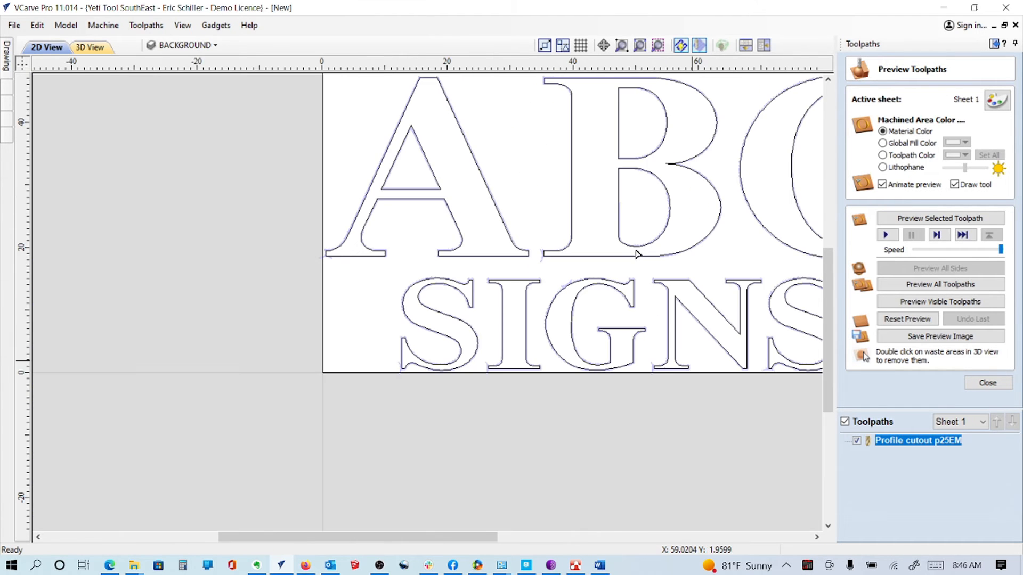
pyautogui.scroll(-1, 328, 234)
pyautogui.scroll(1, 273, 331)
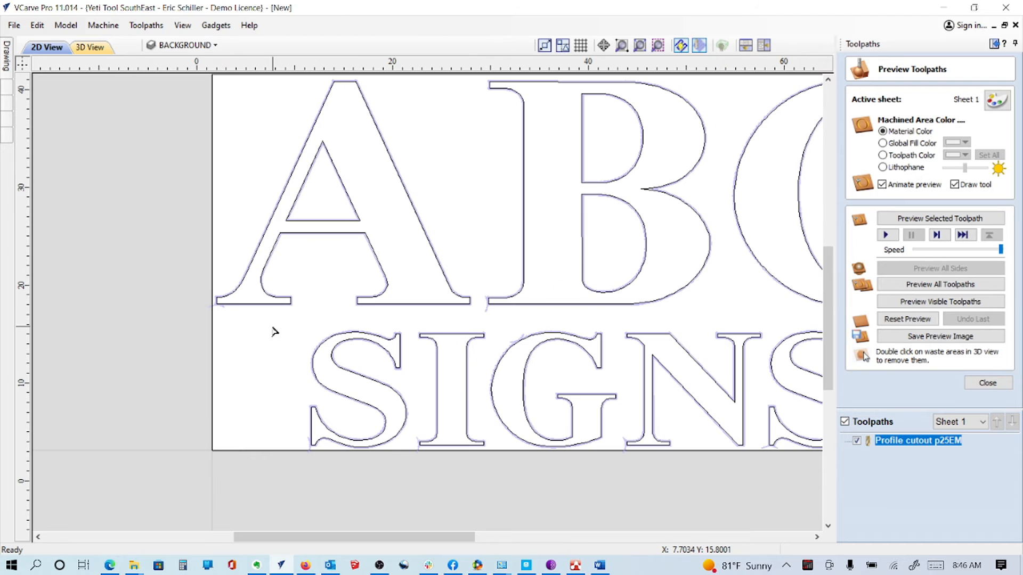
pyautogui.scroll(1, 735, 312)
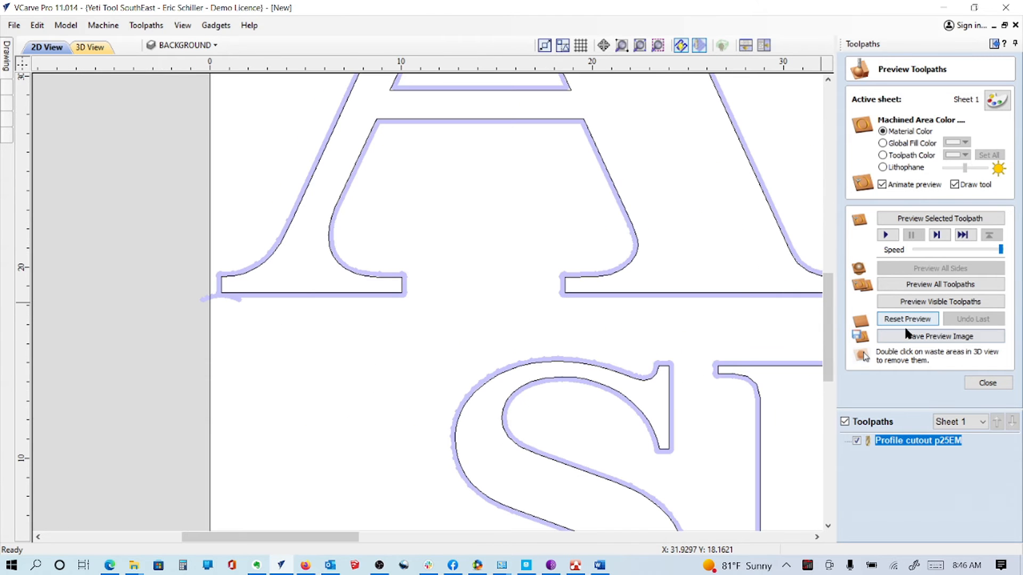
# Step: Preview all toolpaths on the material, view the cut letters in 3D at an angle, and close the preview
pyautogui.click(920, 285)
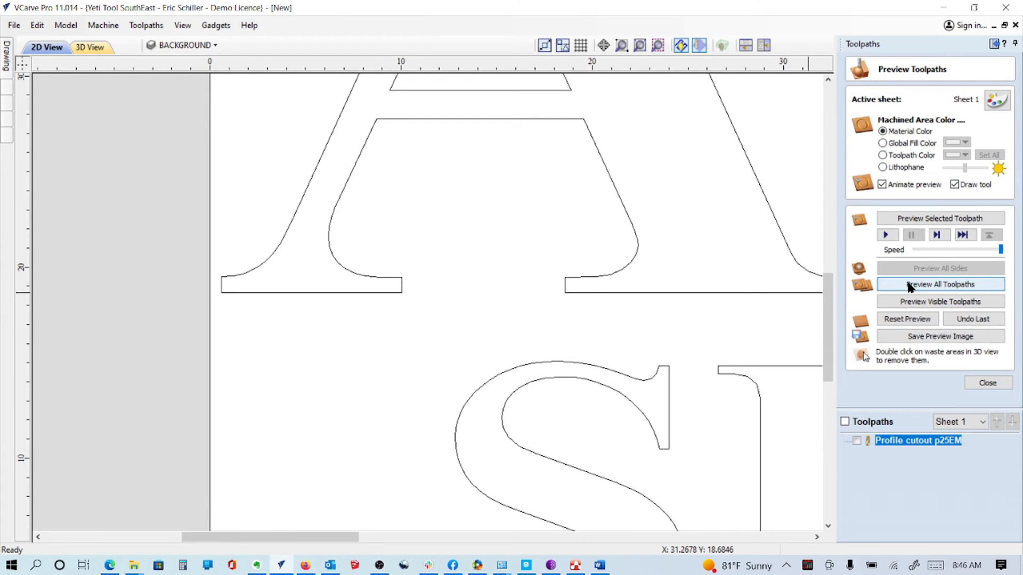
pyautogui.click(91, 47)
pyautogui.moveTo(354, 313); pyautogui.dragTo(406, 297)
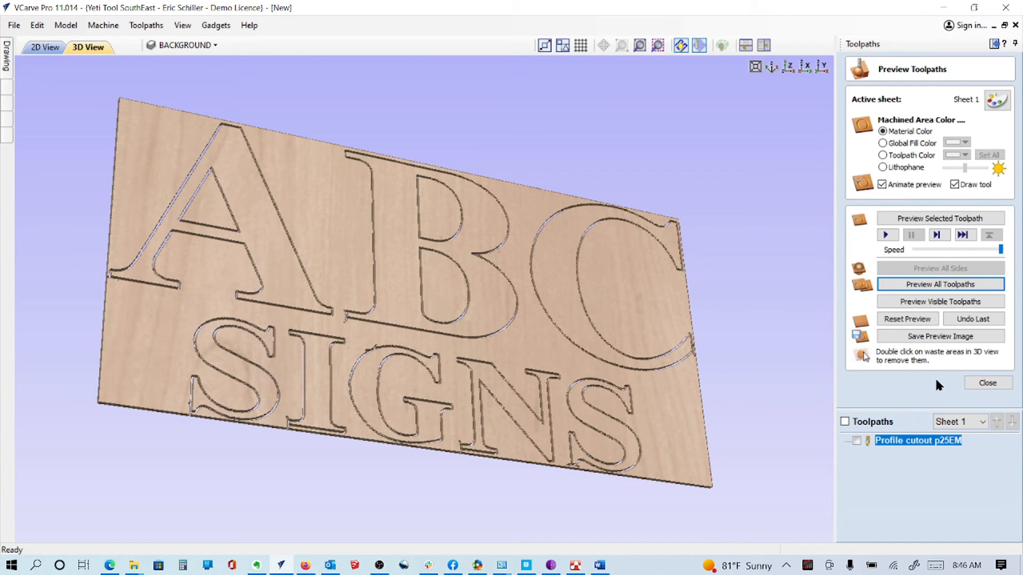
pyautogui.press('Escape')
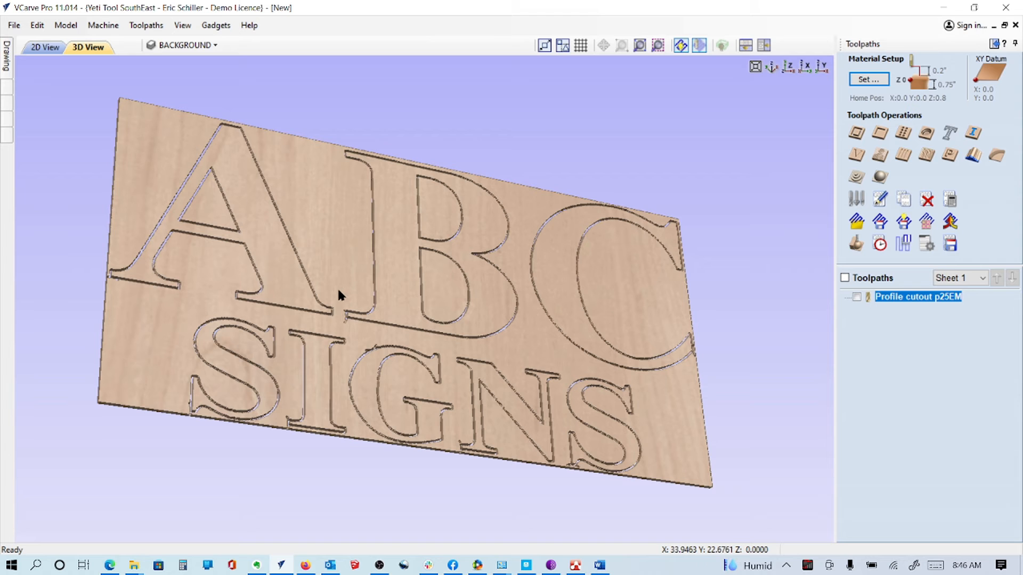
# Step: Create a new single-sided job of 96 by 48 inches, 0.75 inches thick, without saving the current one
pyautogui.click(995, 43)
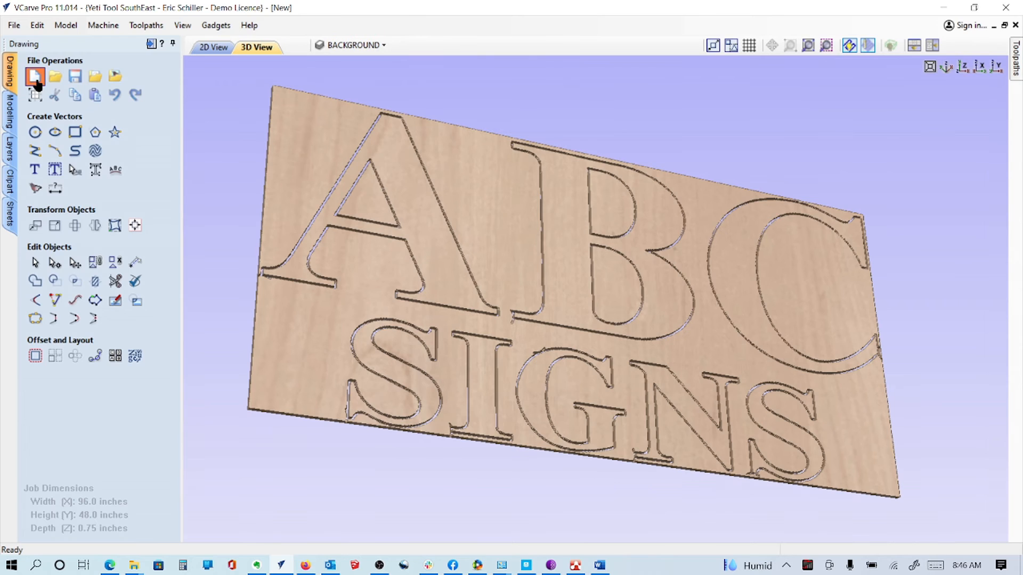
pyautogui.click(34, 76)
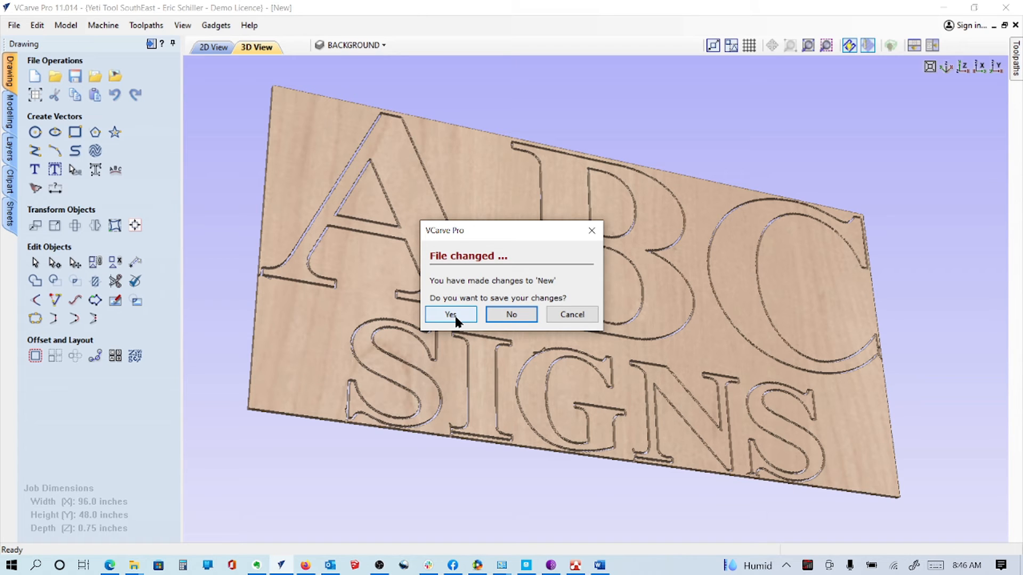
pyautogui.click(516, 315)
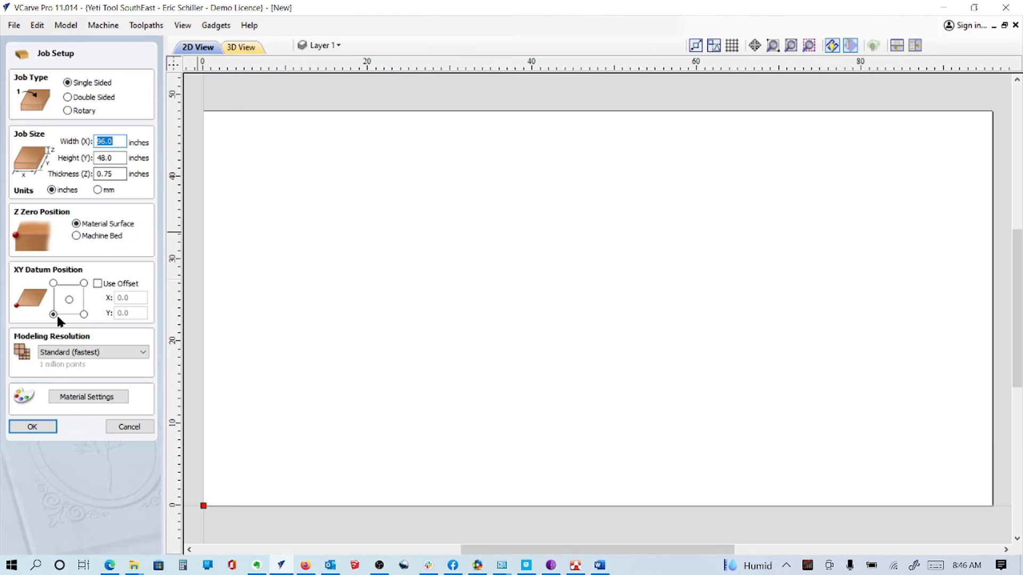
pyautogui.click(38, 426)
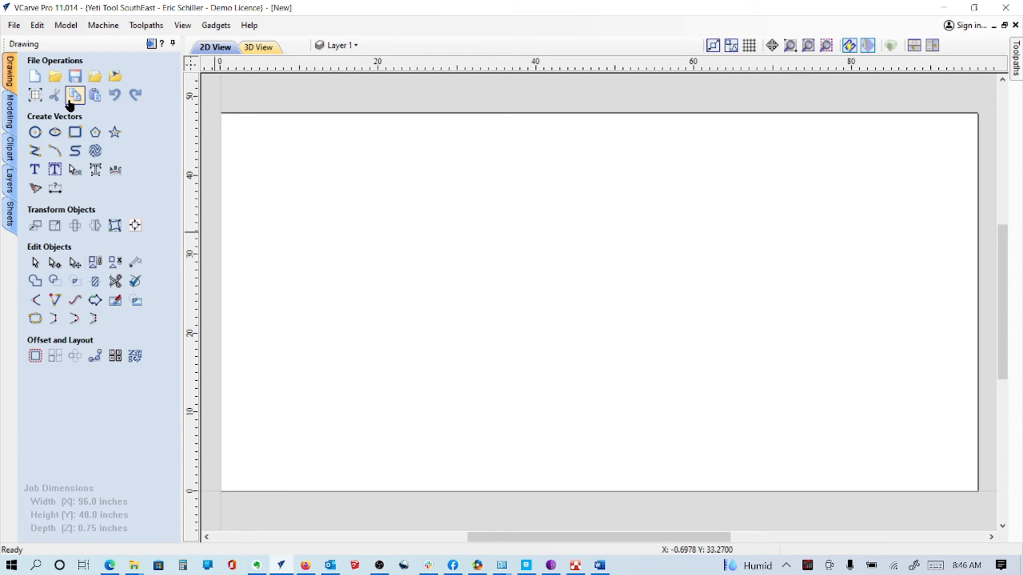
# Step: Create auto-layout text "ABC" in Times New Roman with a bounding box width of 95 inches
pyautogui.click(34, 171)
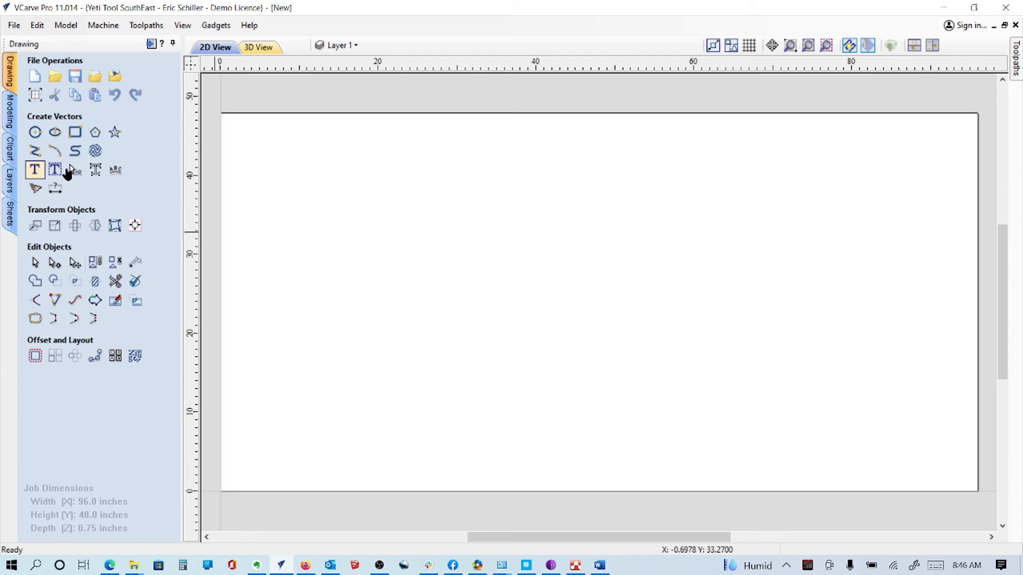
pyautogui.click(55, 170)
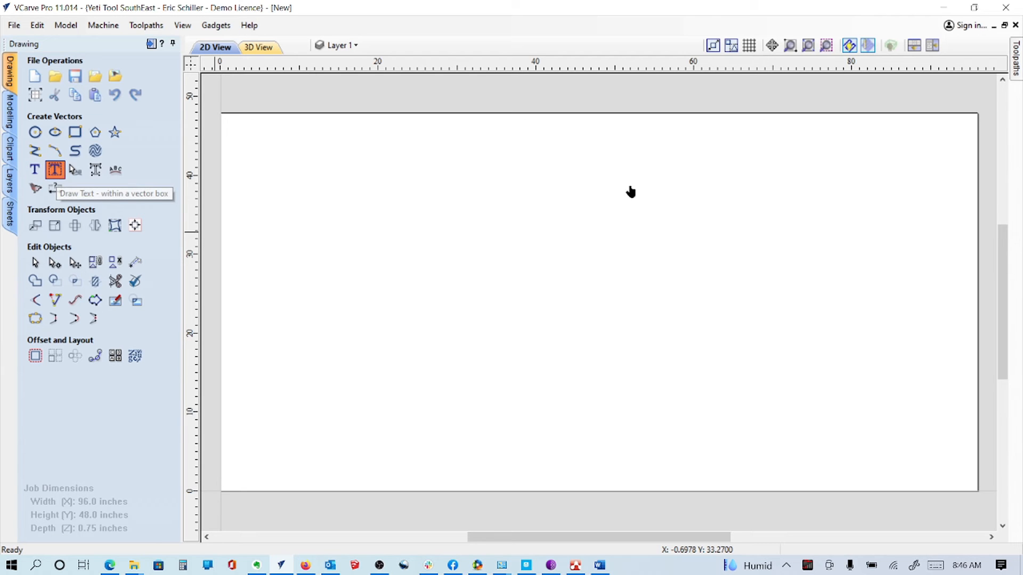
pyautogui.write('ABC')
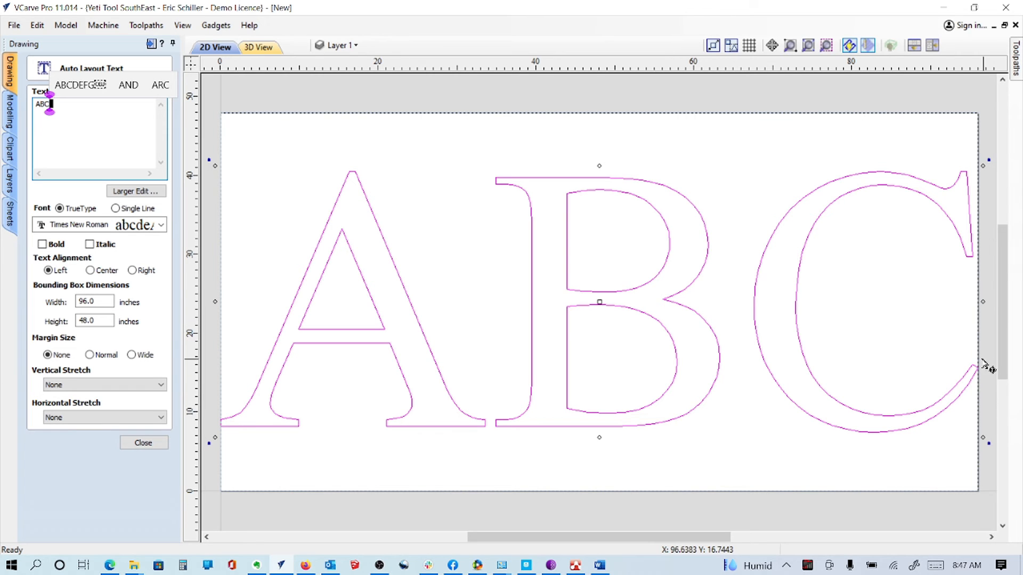
pyautogui.doubleClick(94, 301)
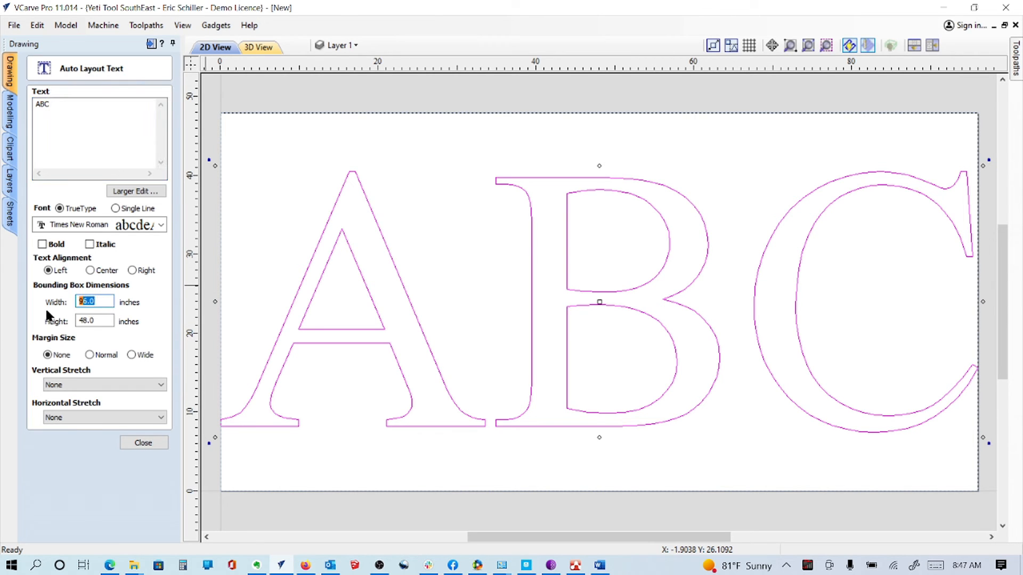
pyautogui.write('95')
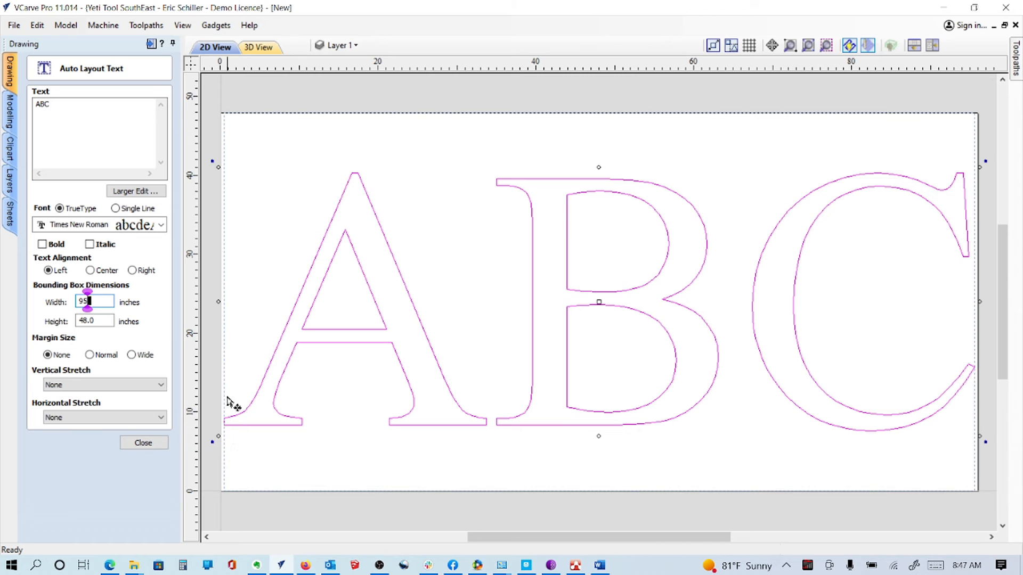
pyautogui.click(143, 444)
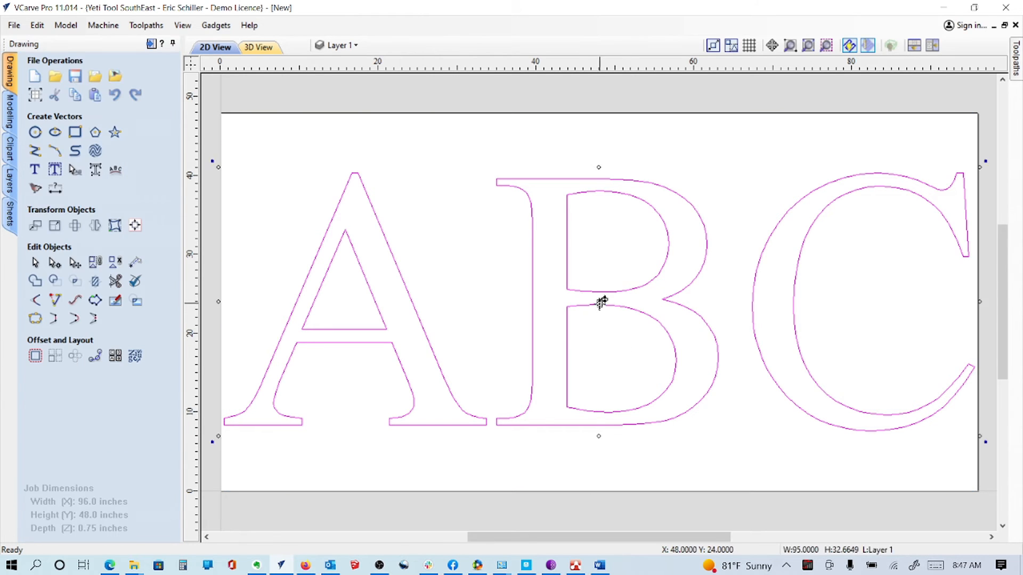
# Step: Nudge the ABC text up until it sits just inside the upper edge of the material
pyautogui.press('Up')
pyautogui.press('Up')
pyautogui.press('Up')
pyautogui.press('Up')
pyautogui.press('Up')
pyautogui.press('Up')
pyautogui.press('Up')
pyautogui.press('Up')
pyautogui.press('Up')
pyautogui.press('Up')
pyautogui.press('Up')
pyautogui.press('Up')
pyautogui.press('Up')
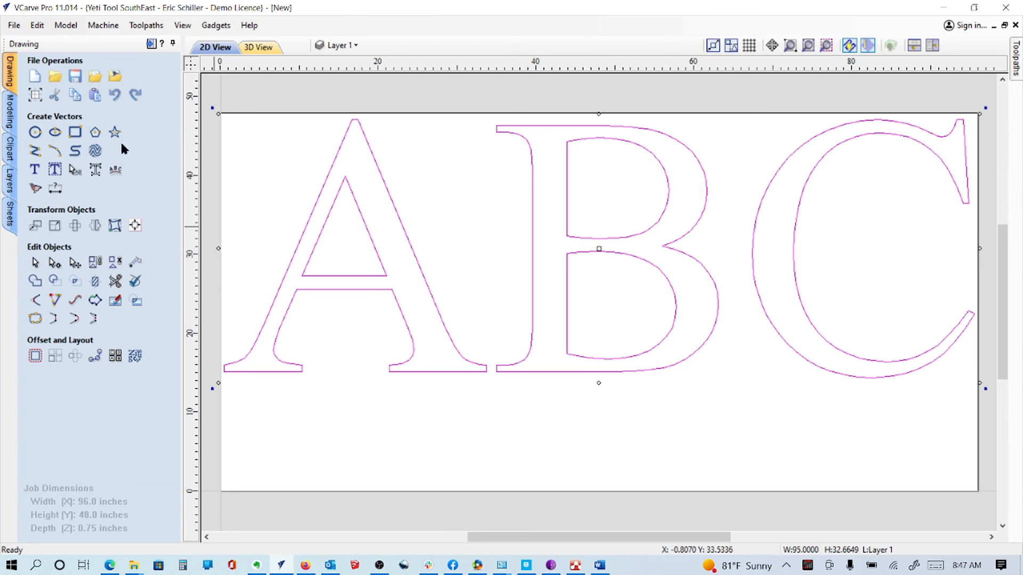
pyautogui.click(133, 227)
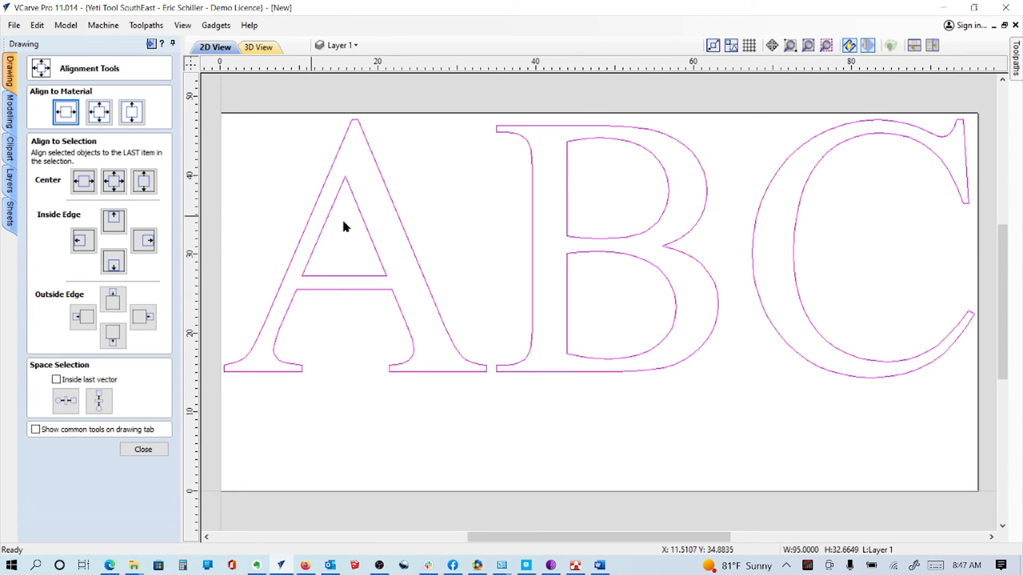
pyautogui.click(337, 95)
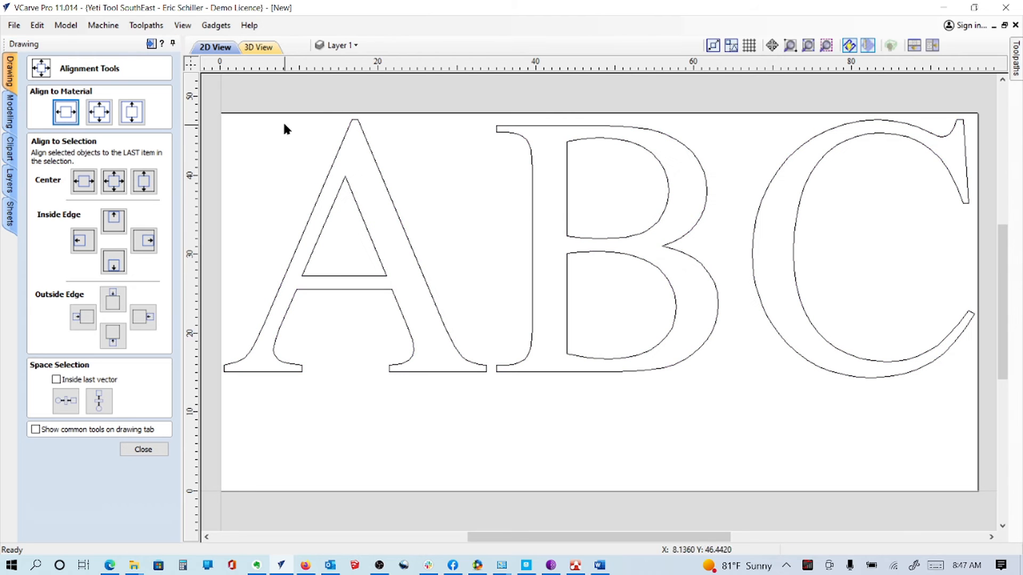
pyautogui.click(133, 447)
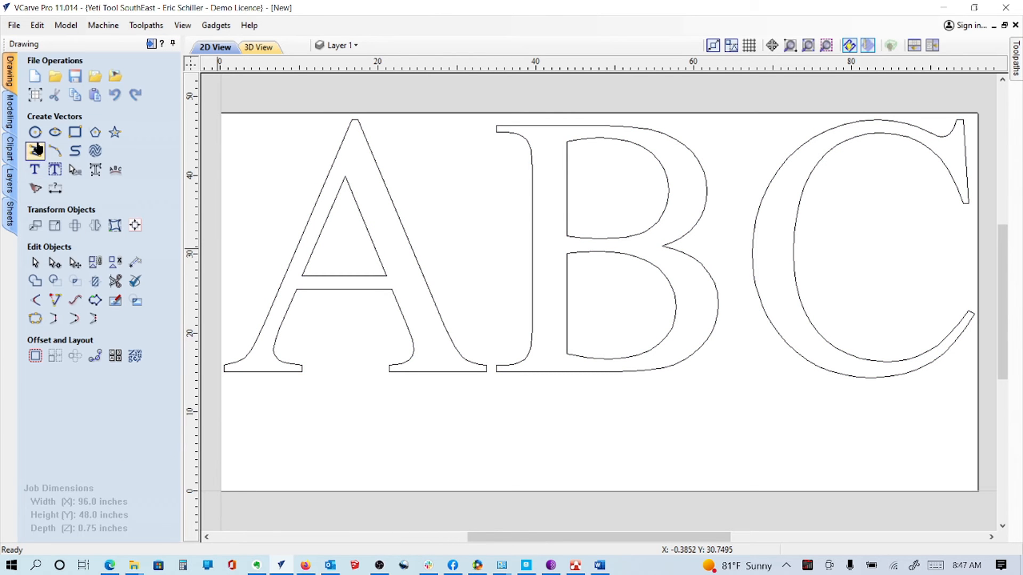
# Step: Create a separate auto-layout text reading "SIGNS" in Times New Roman
pyautogui.click(56, 171)
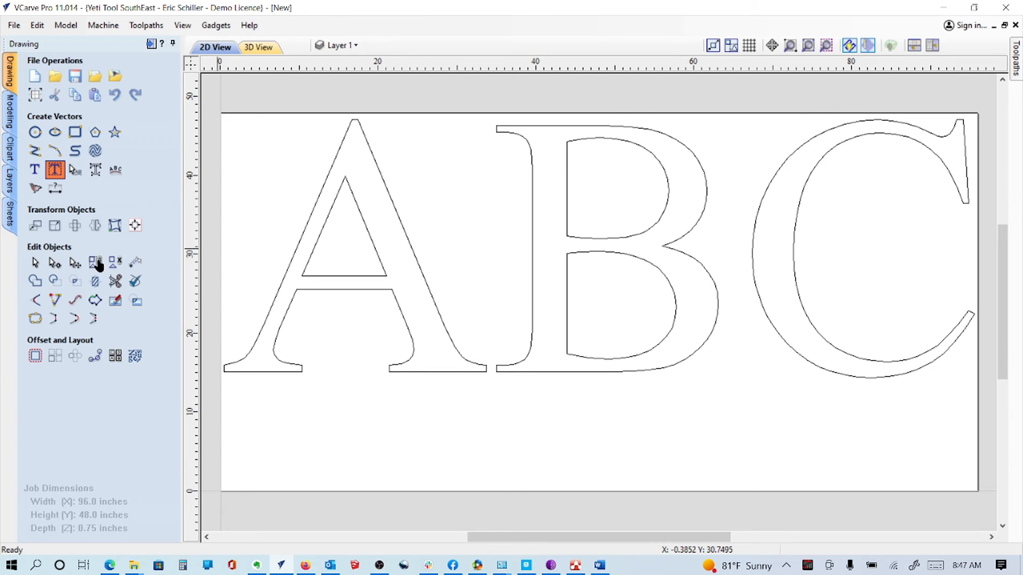
pyautogui.write('s')
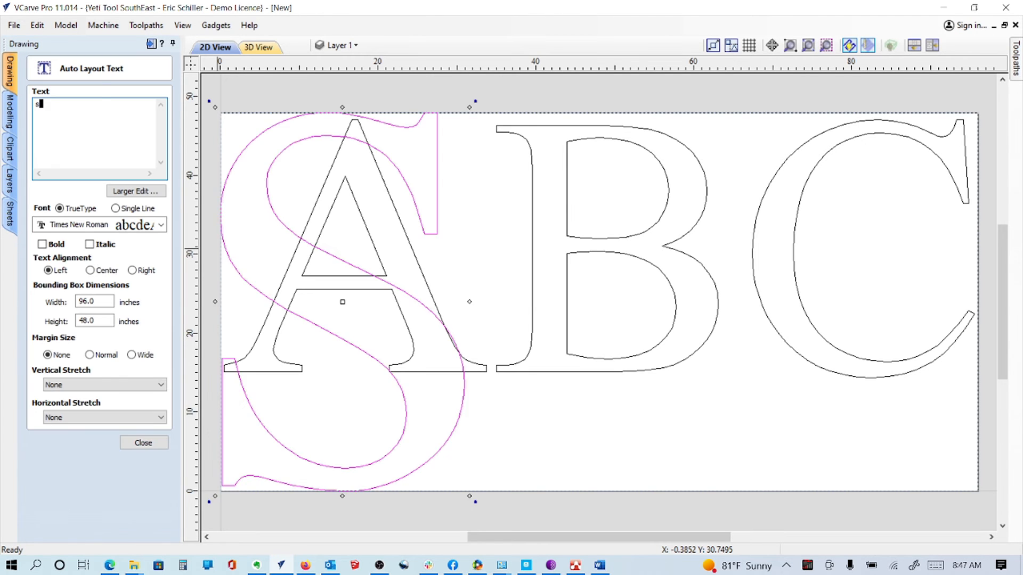
pyautogui.press('BackSpace')
pyautogui.write('SIGNS')
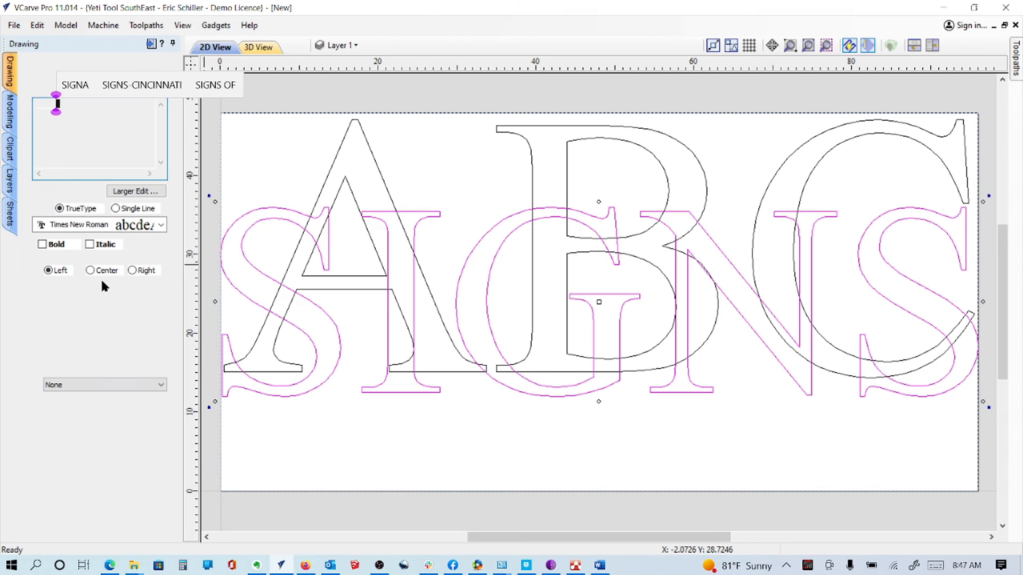
pyautogui.click(161, 225)
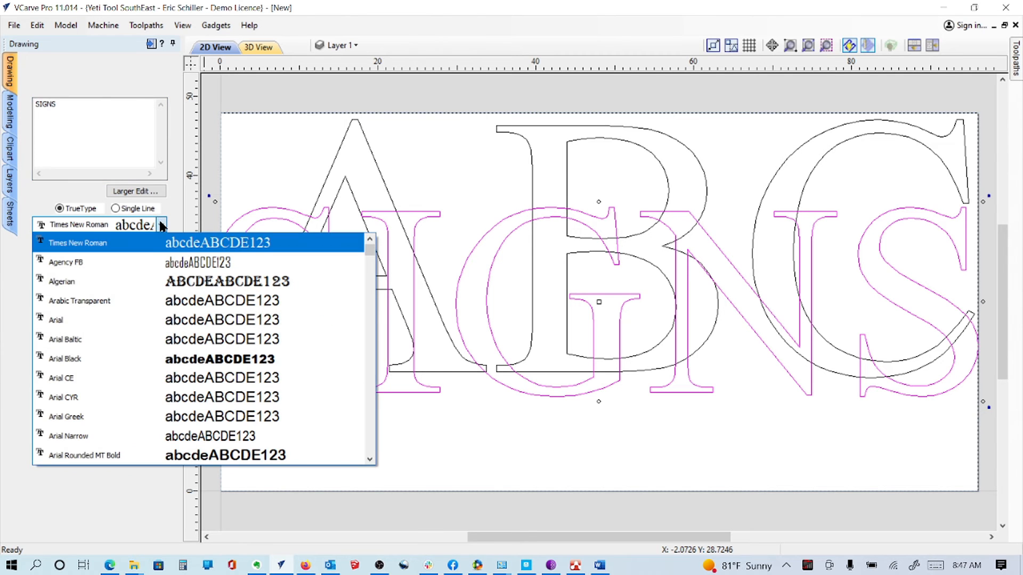
pyautogui.scroll(-10, 204, 407)
pyautogui.scroll(-1, 204, 408)
pyautogui.scroll(12, 204, 397)
pyautogui.click(257, 100)
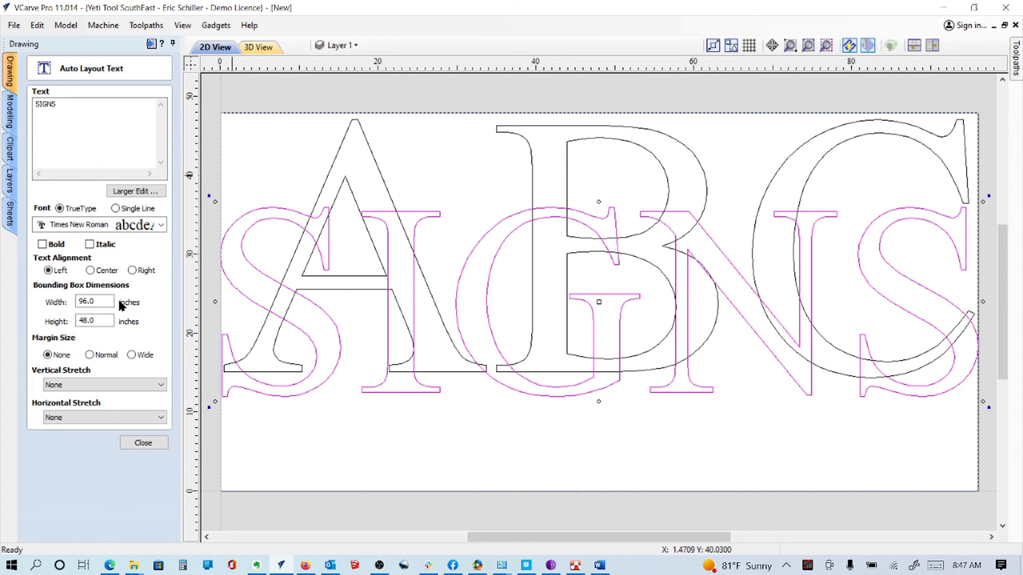
# Step: Set the SIGNS text's bounding box height to 15 inches and move the word beneath ABC, roughly centred on the material
pyautogui.moveTo(102, 322); pyautogui.dragTo(78, 321)
pyautogui.write('15')
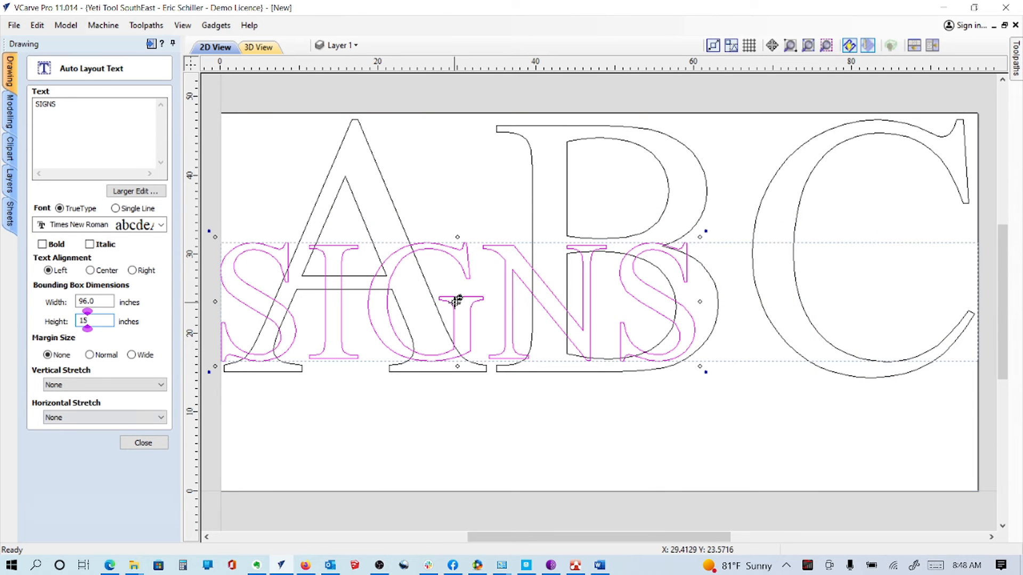
pyautogui.moveTo(460, 301); pyautogui.dragTo(607, 431)
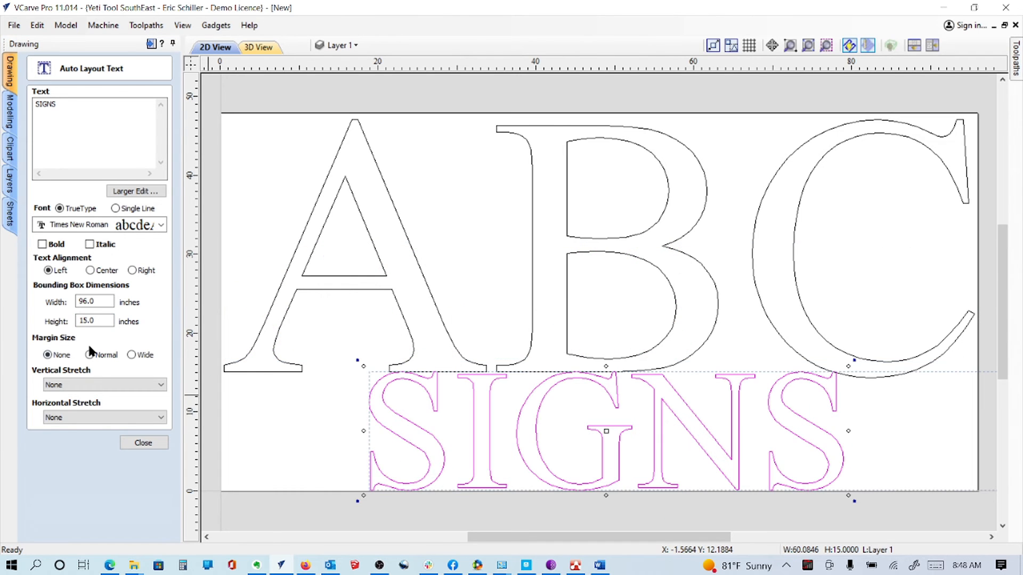
# Step: Reduce the SIGNS bounding box height to 14 inches, fit the word between ABC and the material's lower edge, and finish the text
pyautogui.click(94, 320)
pyautogui.write('14')
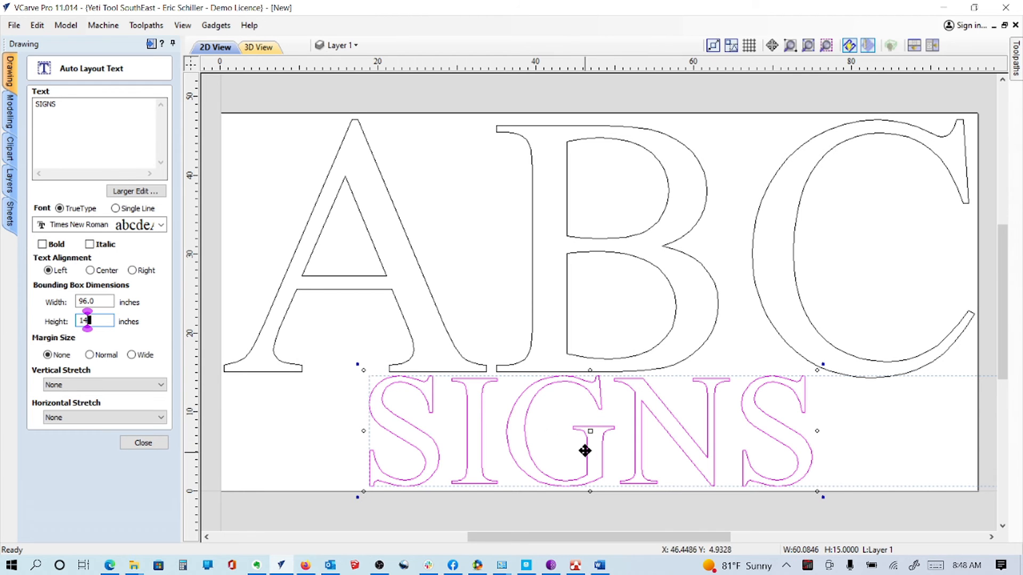
pyautogui.click(593, 434)
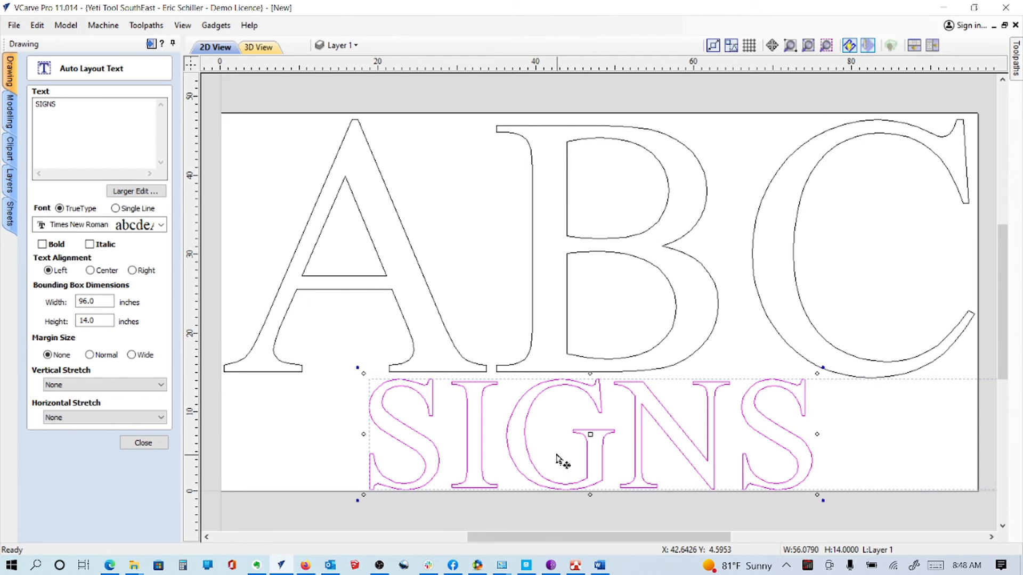
pyautogui.click(265, 435)
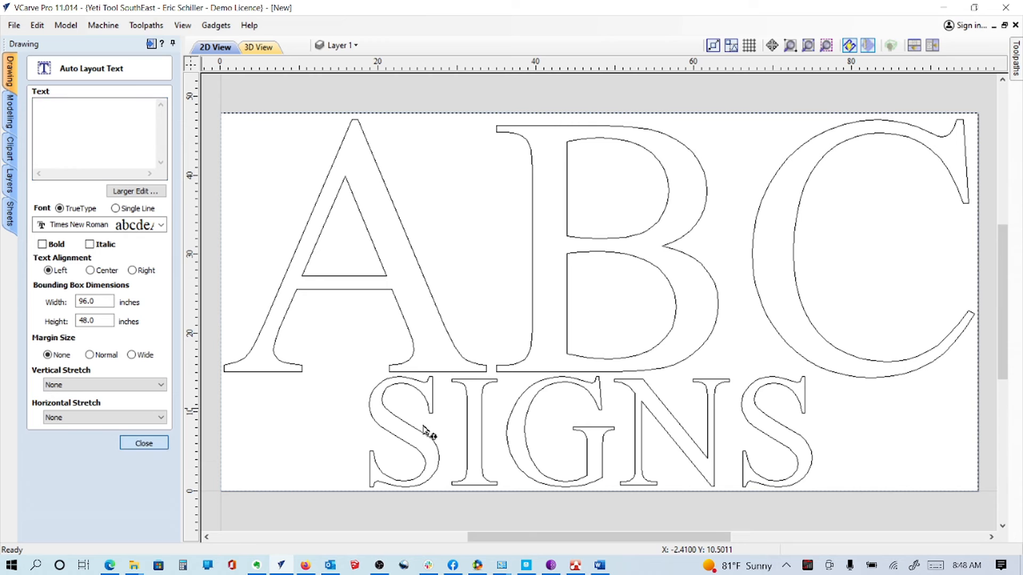
pyautogui.click(135, 444)
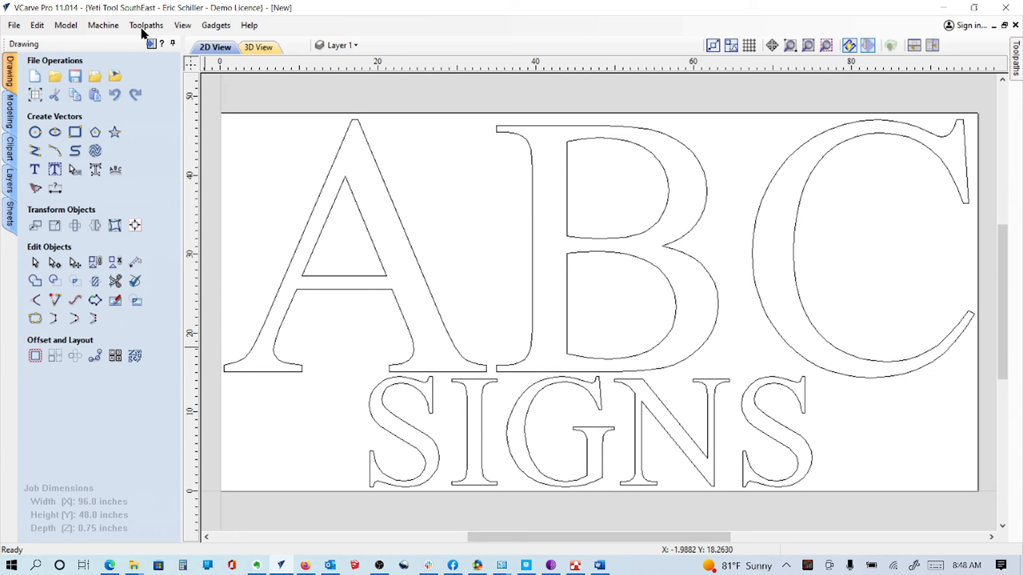
# Step: Begin a 2D profile toolpath that does a separate last pass with an allowance of 0.020 inches
pyautogui.click(151, 44)
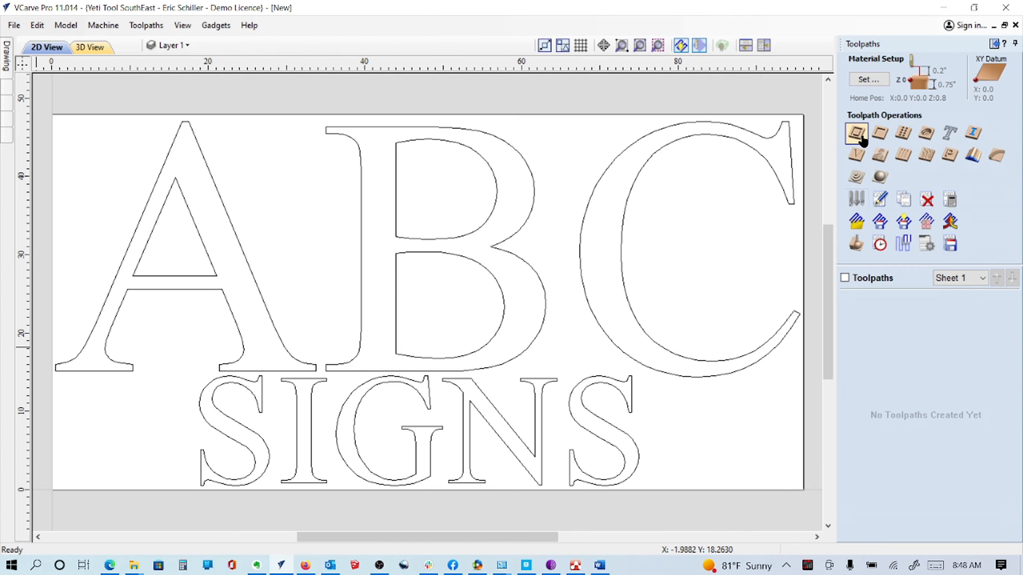
pyautogui.click(857, 133)
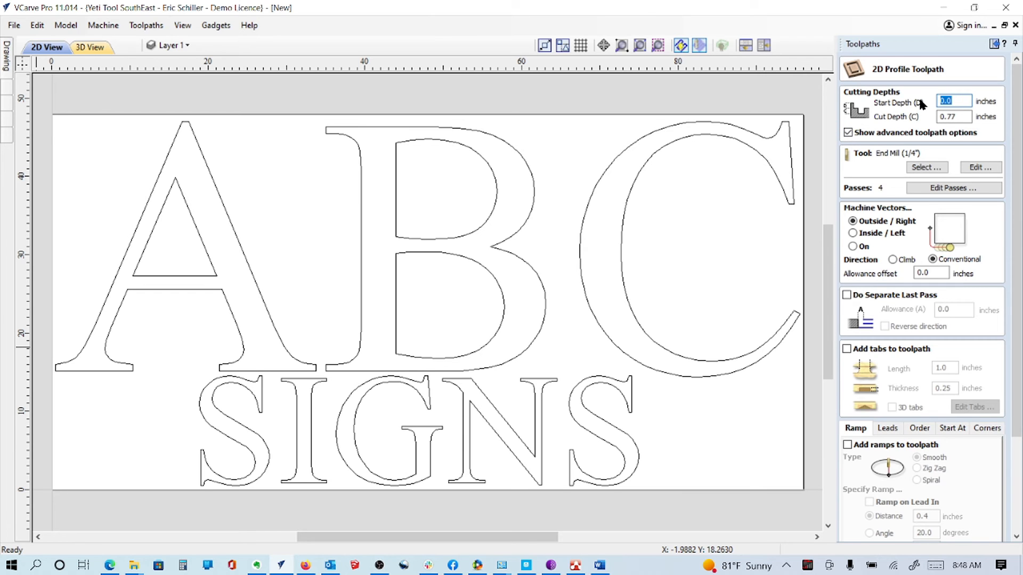
pyautogui.click(846, 295)
pyautogui.press('Tab')
pyautogui.write('0.020')
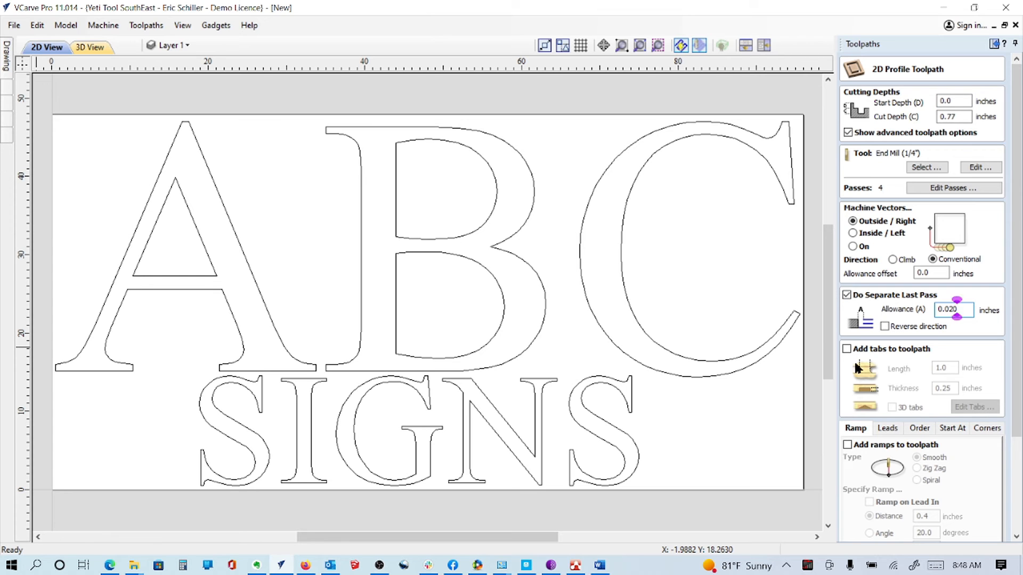
# Step: Add leads to the profile toolpath and name it "Profile cutout p26EM"
pyautogui.click(889, 430)
pyautogui.click(850, 443)
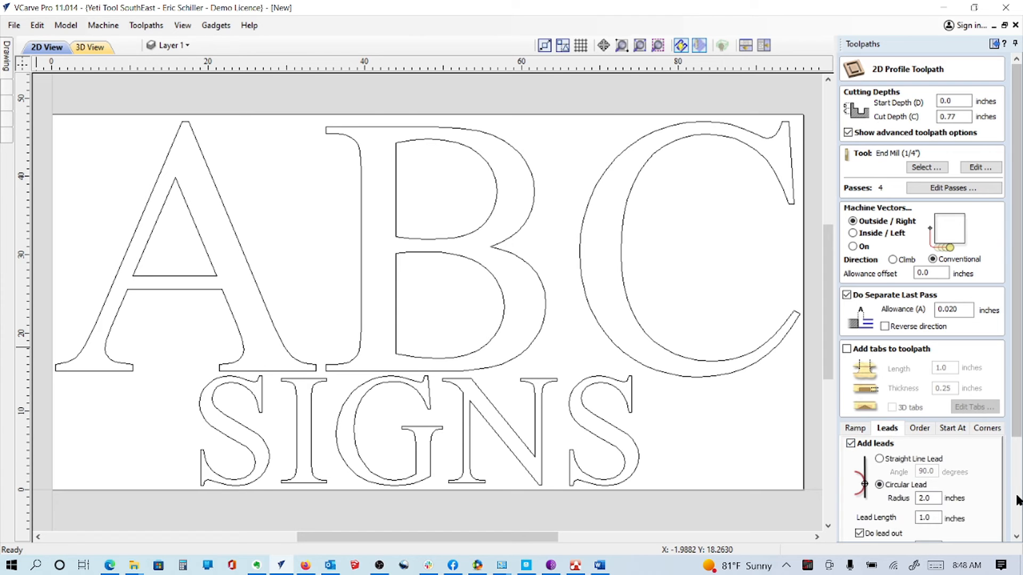
pyautogui.scroll(-3, 916, 480)
pyautogui.click(918, 511)
pyautogui.press('BackSpace')
pyautogui.write('cutout')
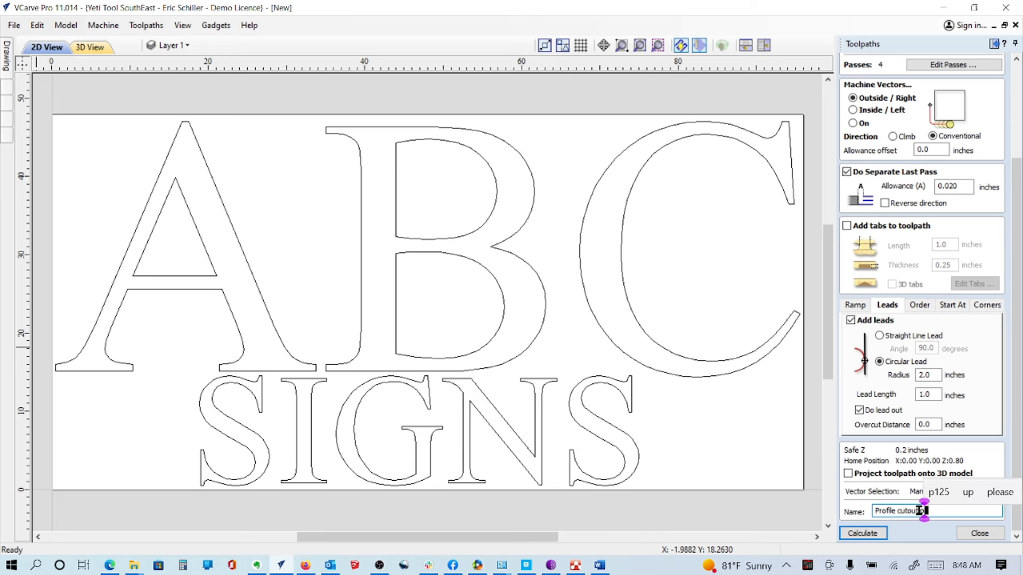
pyautogui.write(' p26EM')
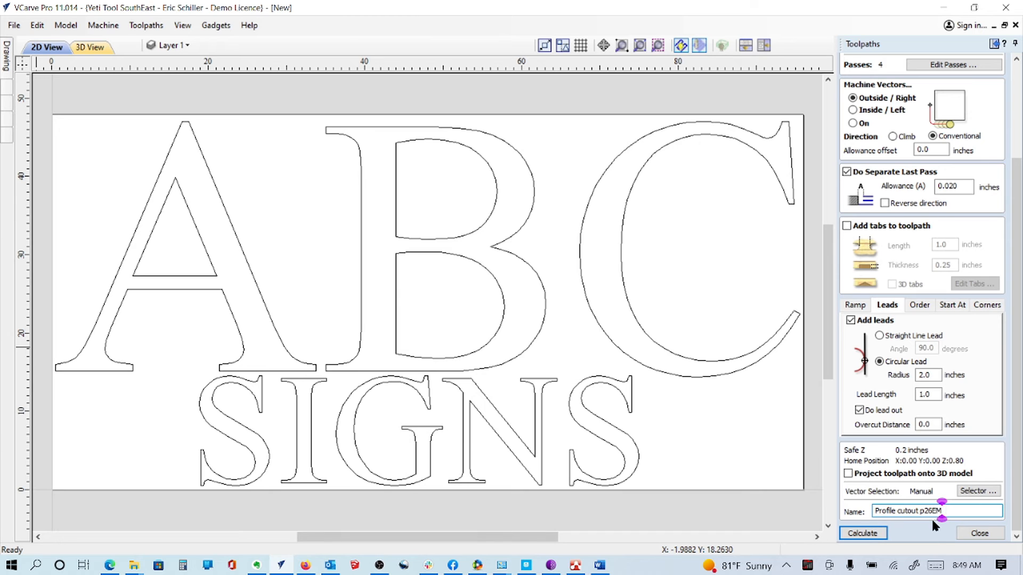
pyautogui.moveTo(939, 511); pyautogui.dragTo(918, 511)
# Step: Select all the ABC and SIGNS vectors, calculate the outside profile toolpath through the material, and close the preview
pyautogui.click(886, 530)
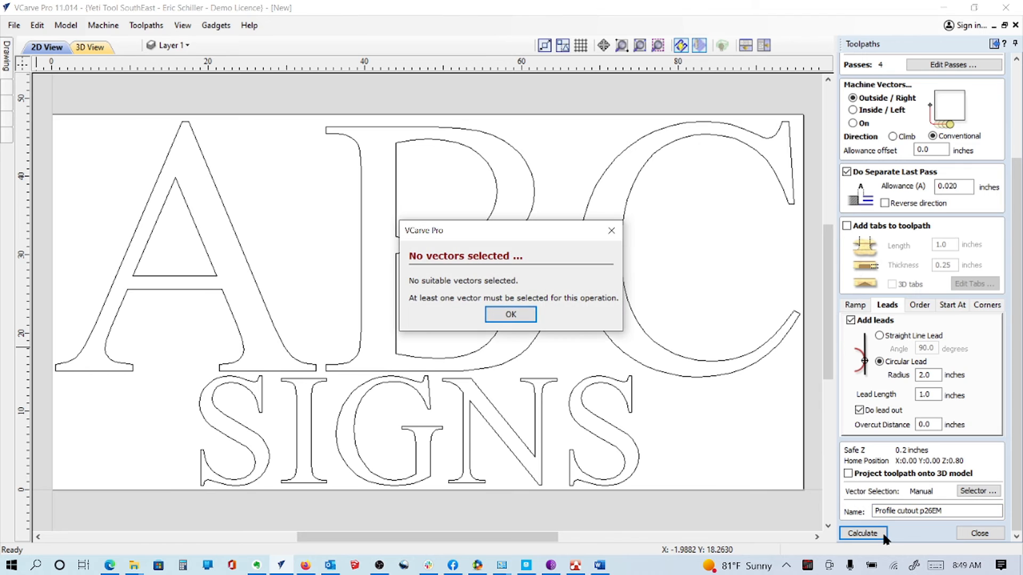
pyautogui.click(510, 314)
pyautogui.moveTo(713, 461); pyautogui.dragTo(142, 214)
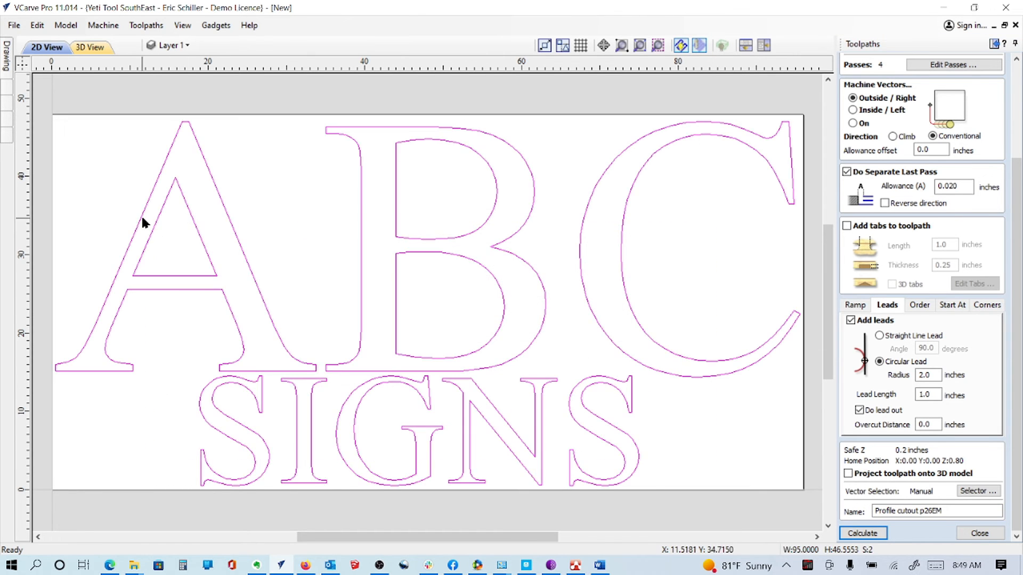
pyautogui.click(879, 531)
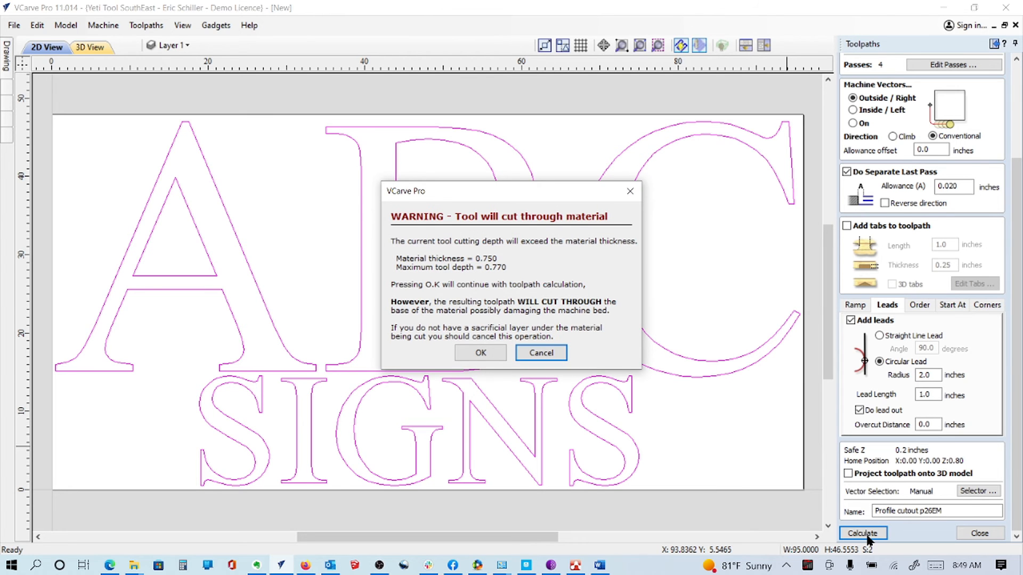
pyautogui.click(480, 360)
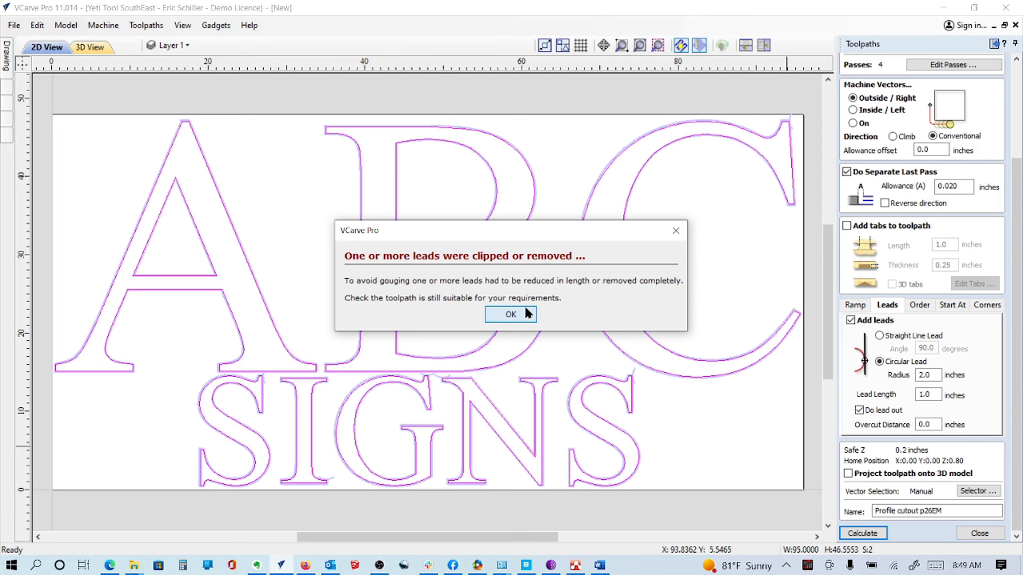
pyautogui.click(525, 313)
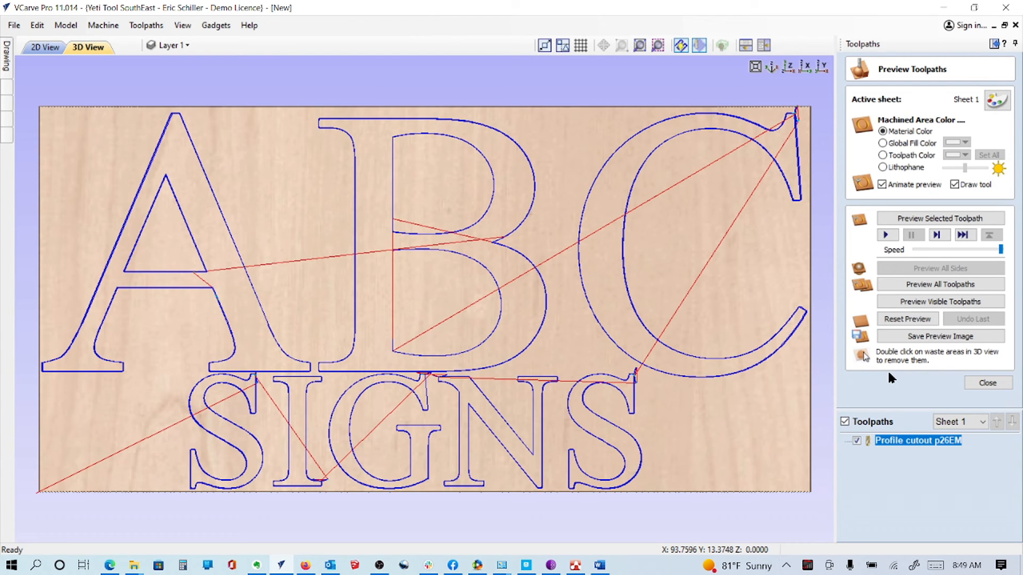
pyautogui.click(987, 382)
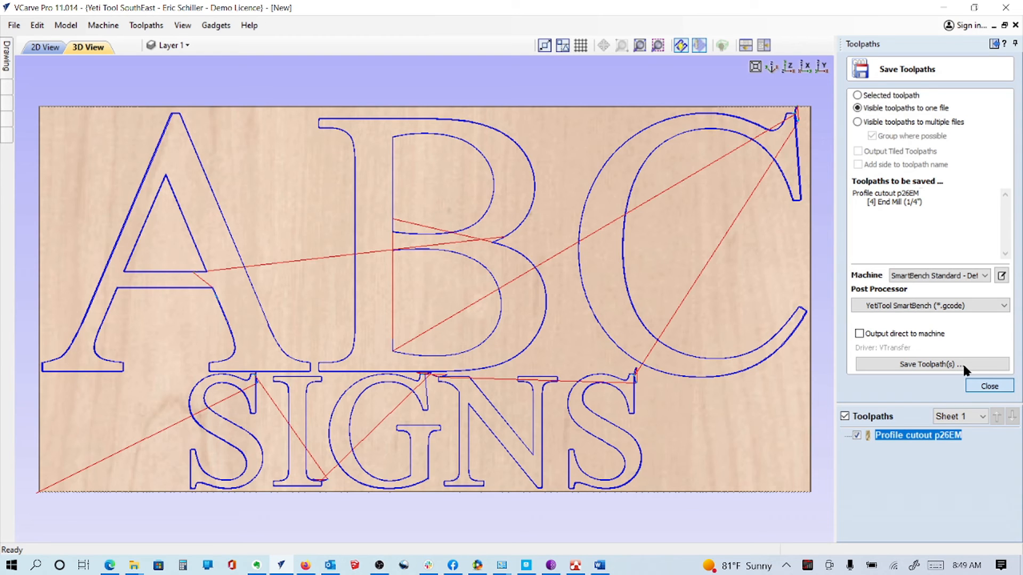
# Step: Rename the calculated toolpath as "Profile cutout p25EM"
pyautogui.rightClick(885, 309)
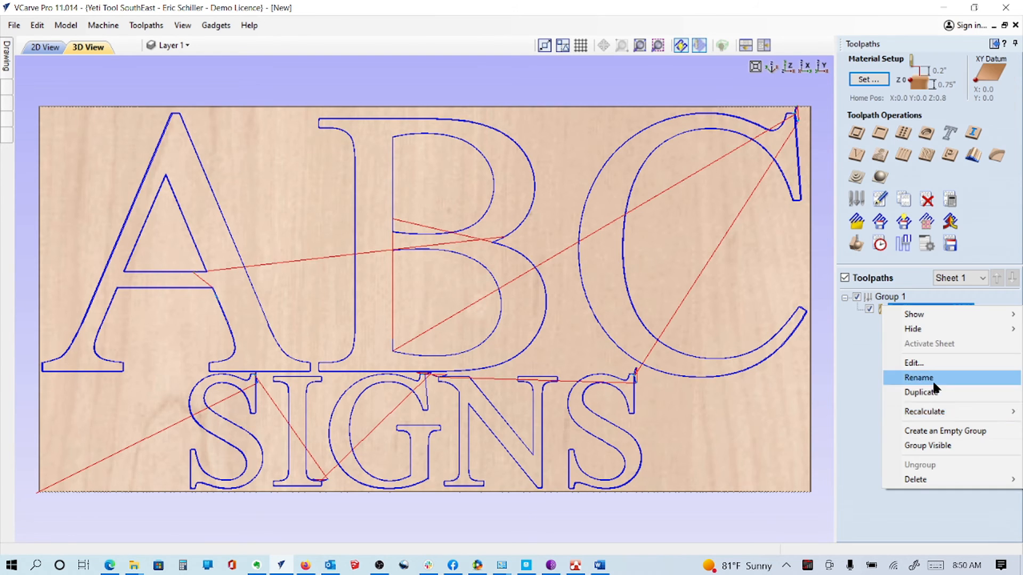
pyautogui.click(918, 377)
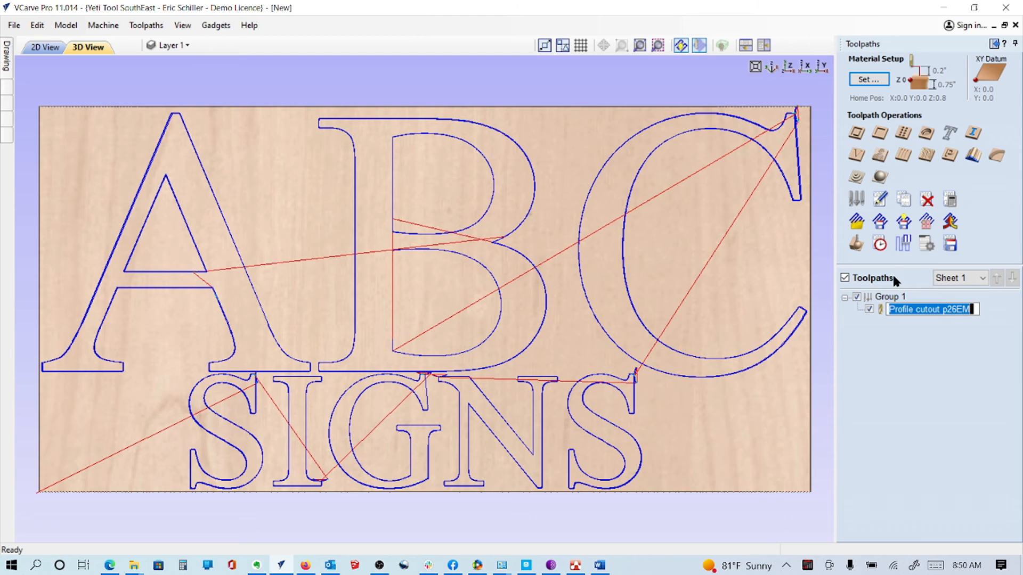
pyautogui.click(956, 309)
pyautogui.press('BackSpace')
pyautogui.write('5')
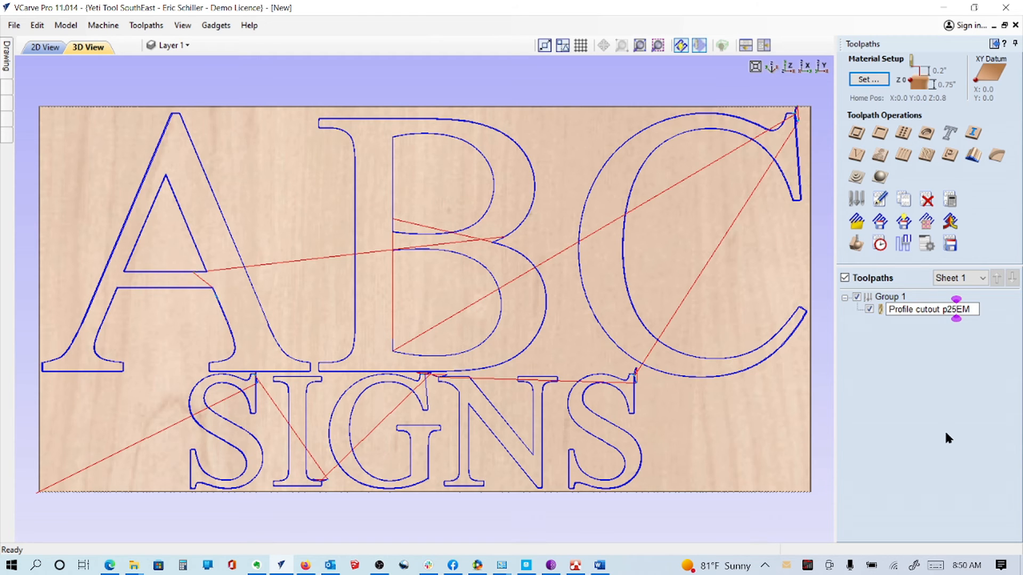
pyautogui.press('Return')
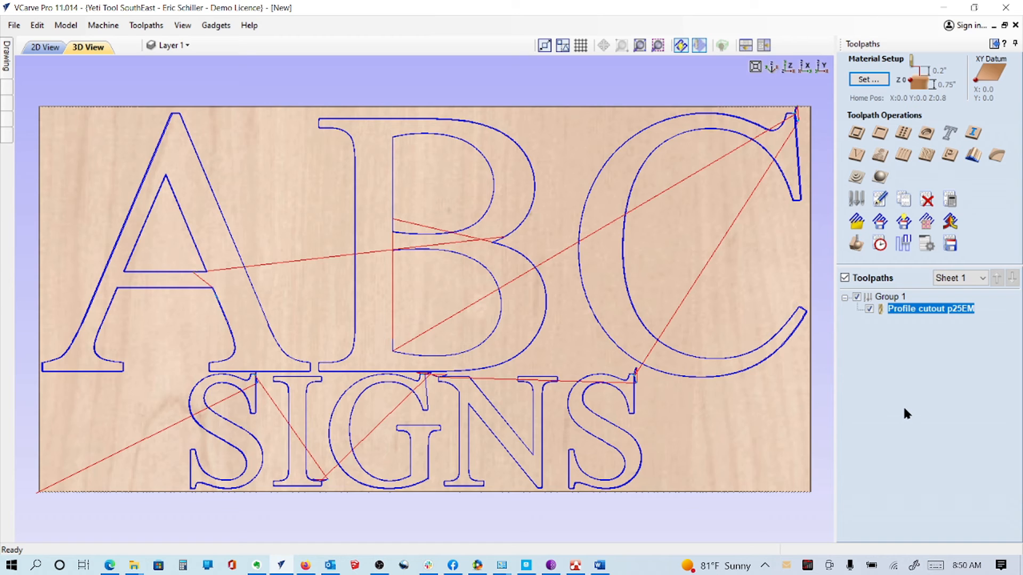
# Step: Check the save settings for the profile cutout toolpath, close them, and return to the drawing tools
pyautogui.click(950, 244)
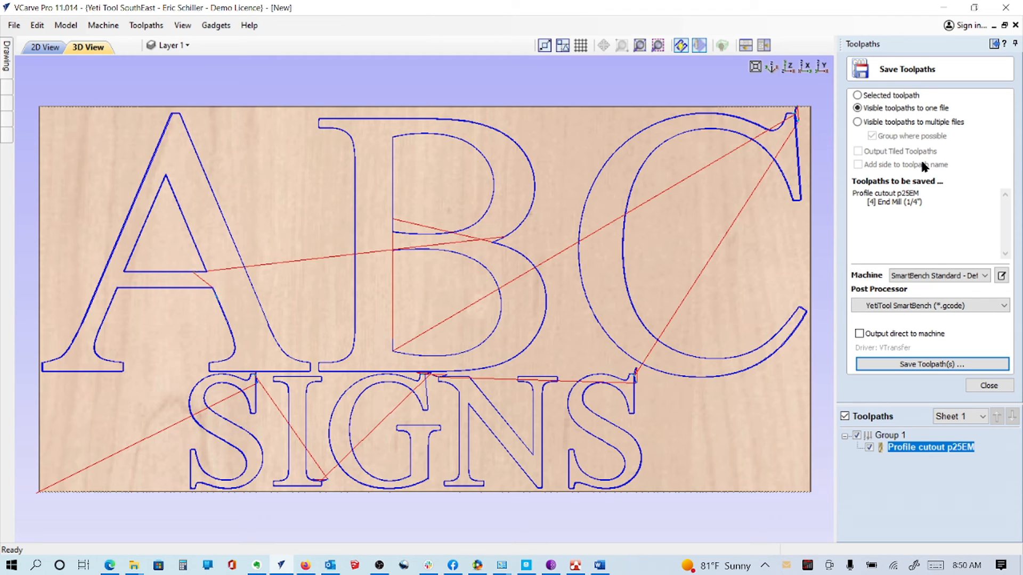
pyautogui.moveTo(926, 202); pyautogui.dragTo(920, 169)
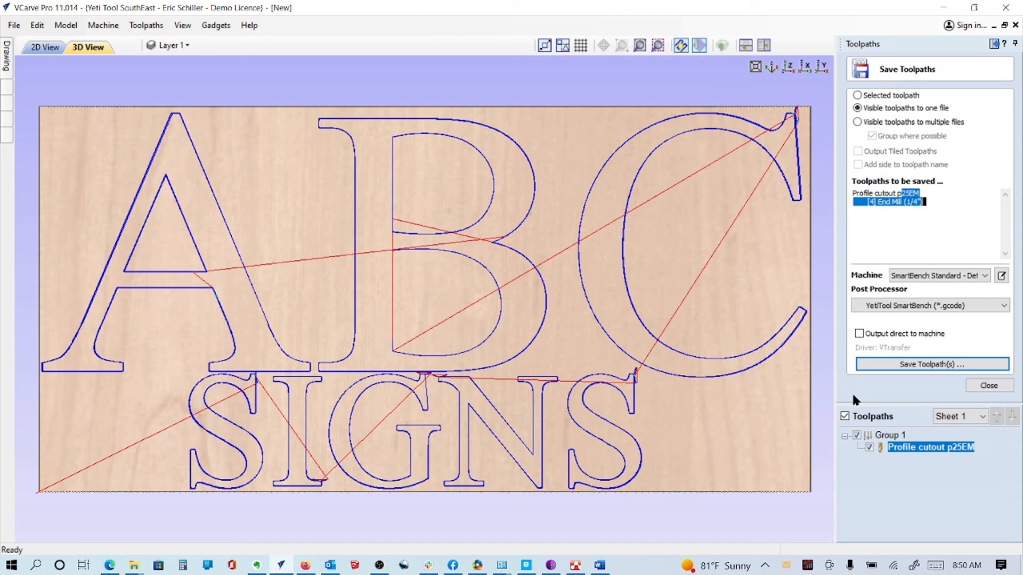
pyautogui.click(988, 385)
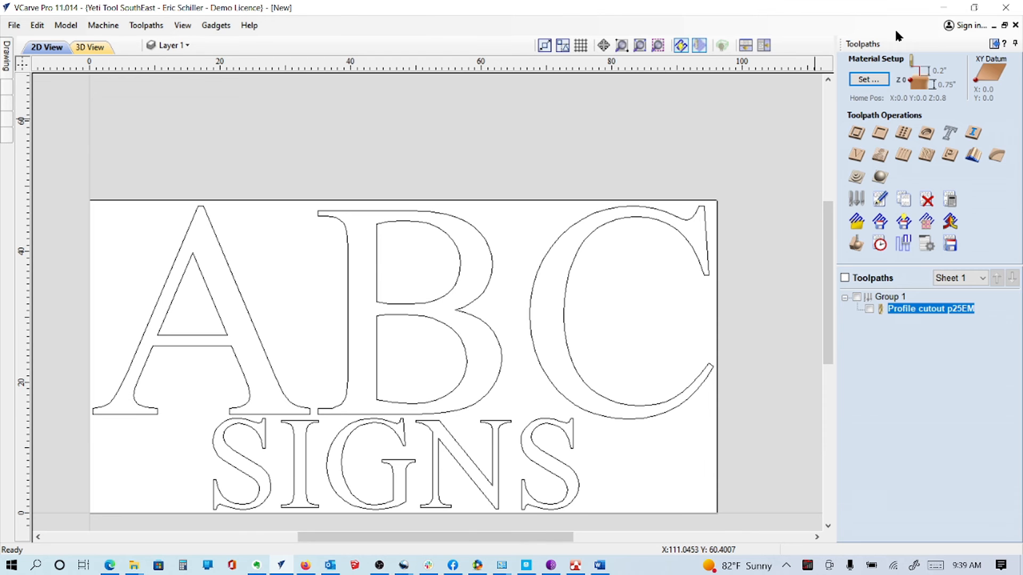
pyautogui.click(990, 42)
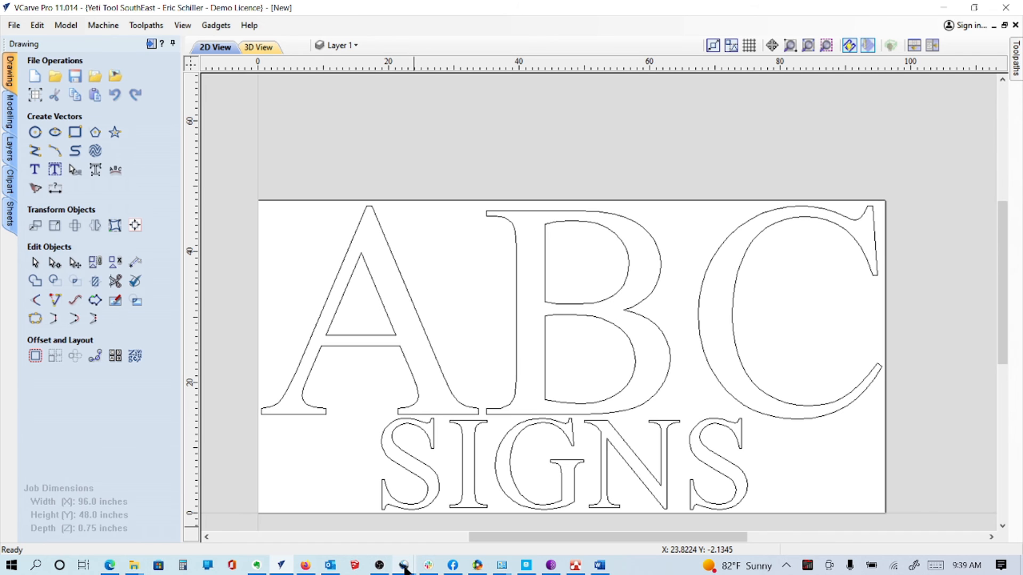
pyautogui.click(132, 361)
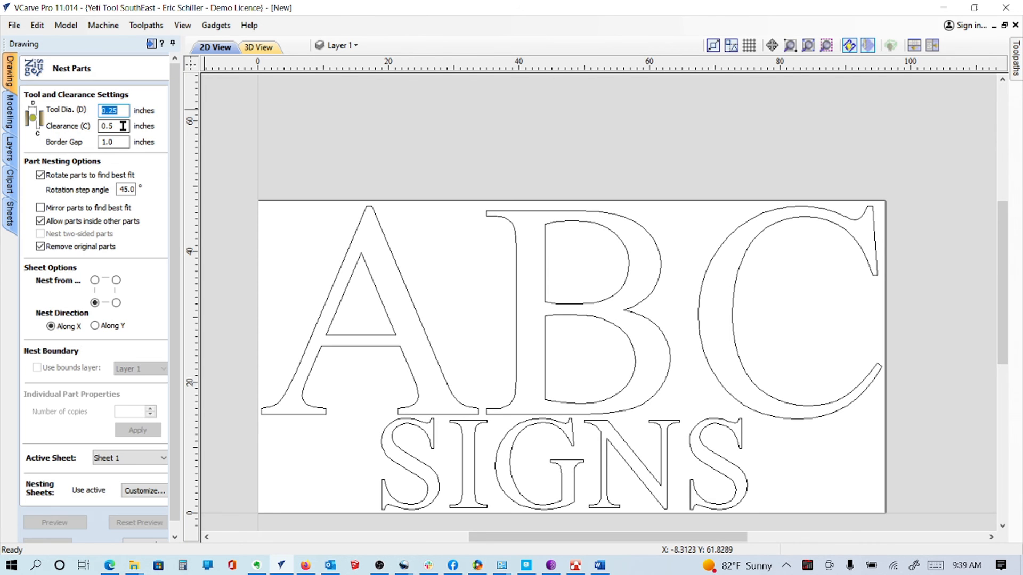
pyautogui.click(546, 199)
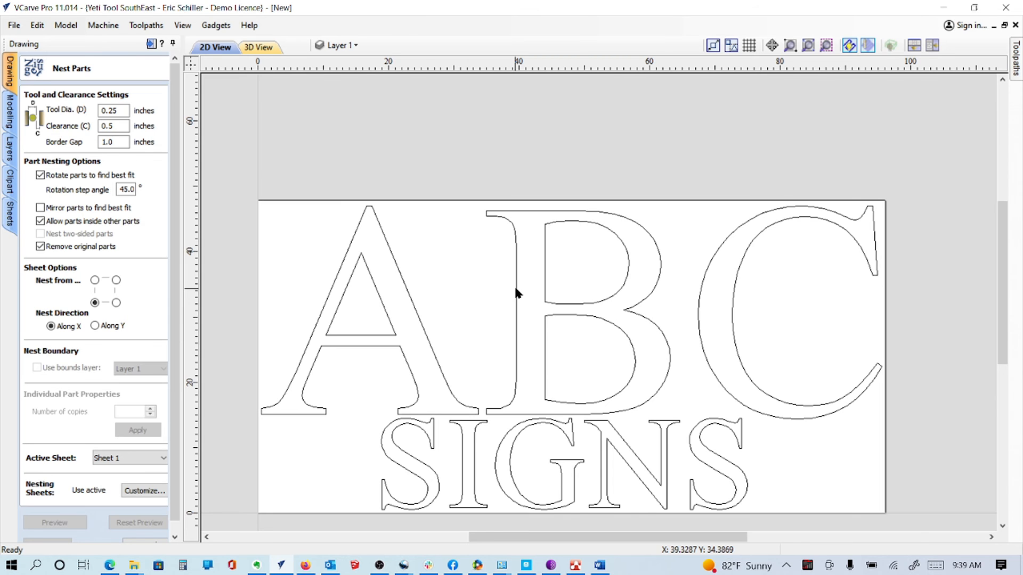
pyautogui.click(515, 290)
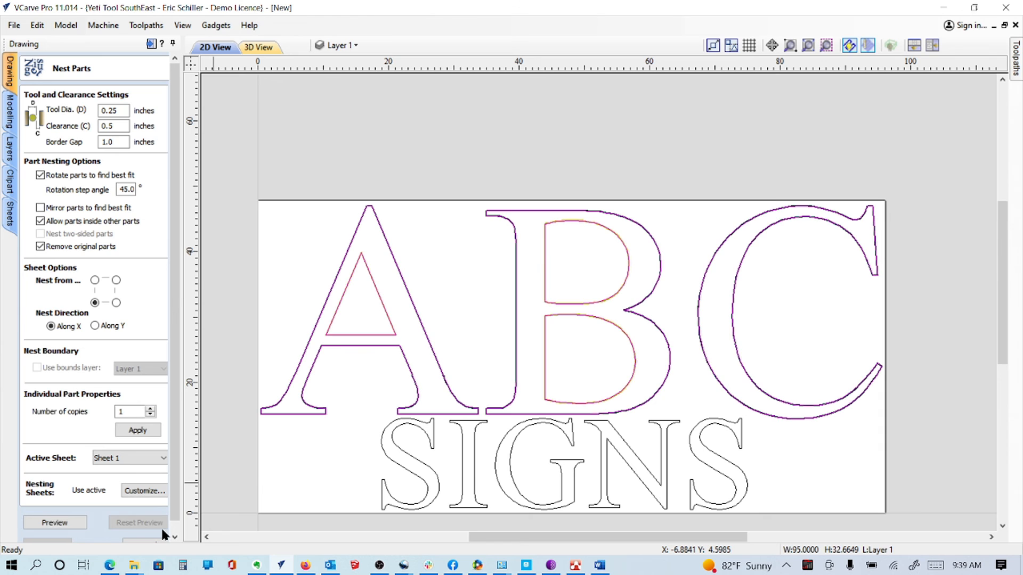
pyautogui.scroll(-1, 161, 526)
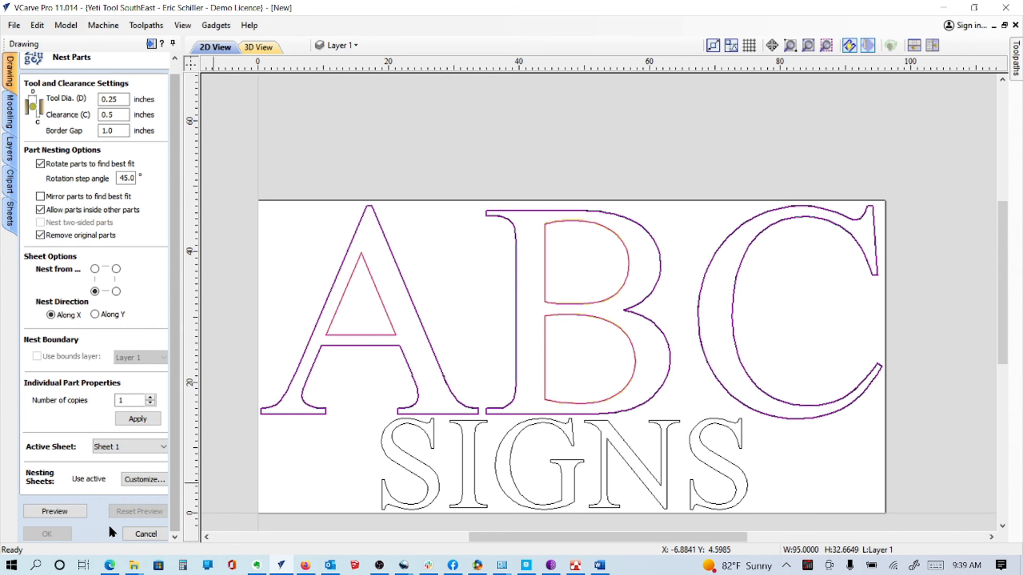
pyautogui.click(145, 533)
# Step: Break the ABC and SIGNS text into individual letter curves, grouping the A and B outlines with their inner shapes
pyautogui.rightClick(407, 228)
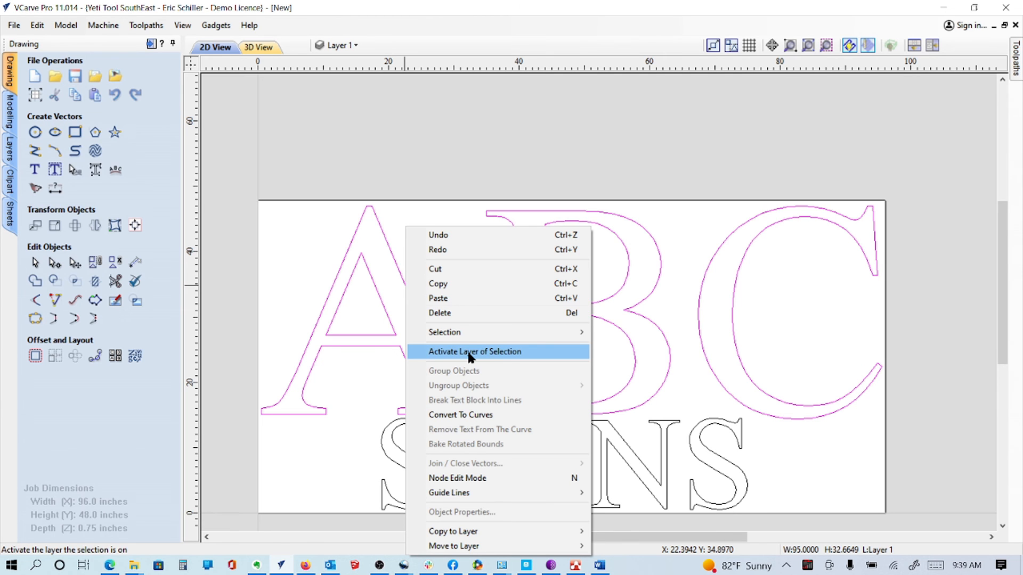
pyautogui.click(432, 330)
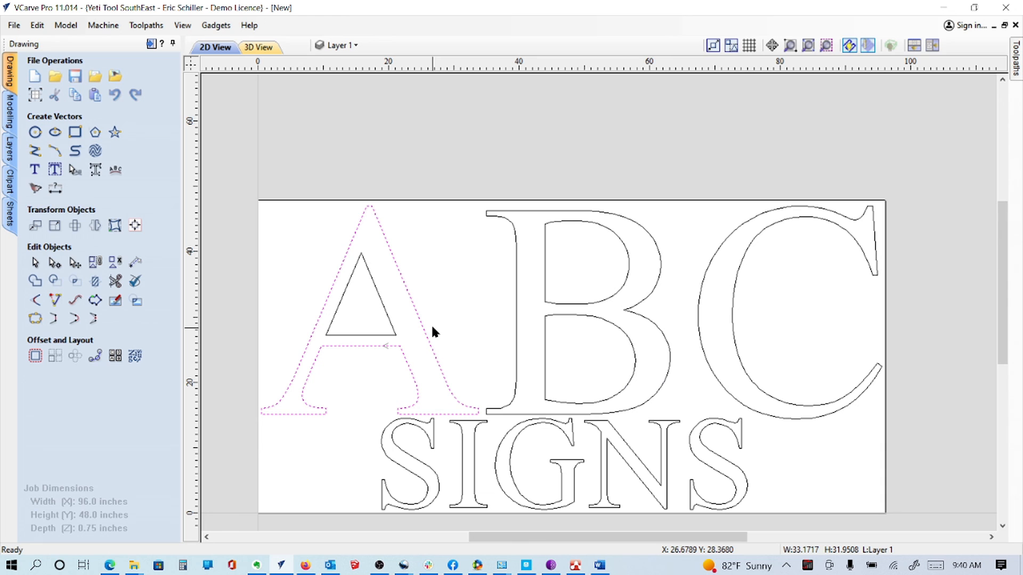
pyautogui.keyDown('shift'); pyautogui.click(381, 298); pyautogui.keyUp('shift')
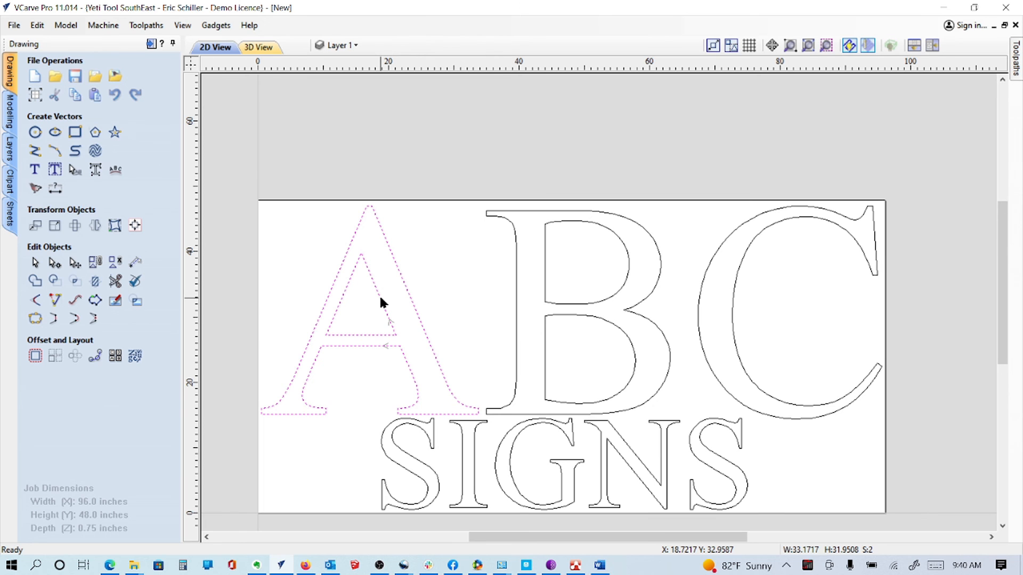
pyautogui.click(516, 275)
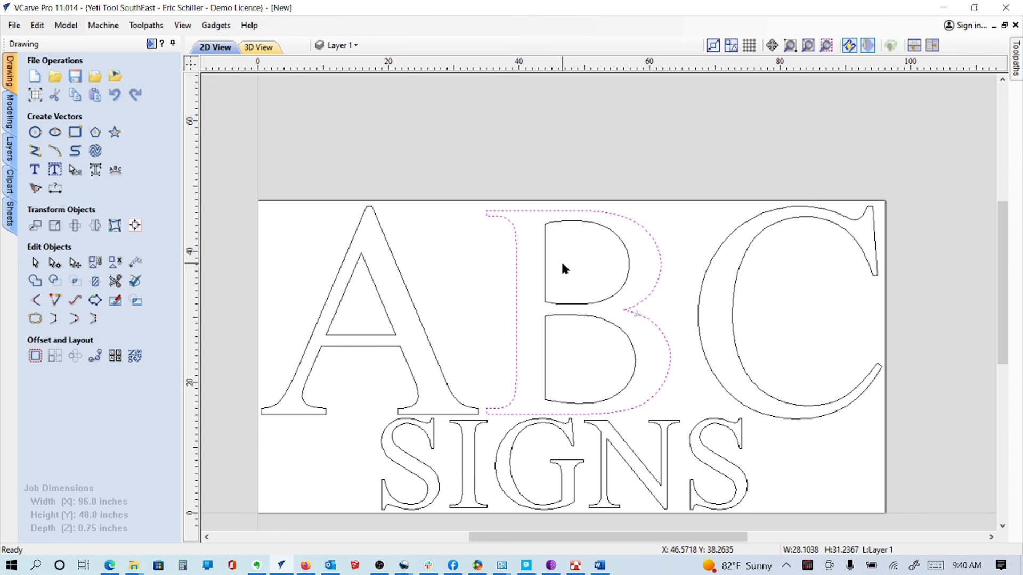
pyautogui.click(716, 314)
pyautogui.click(682, 429)
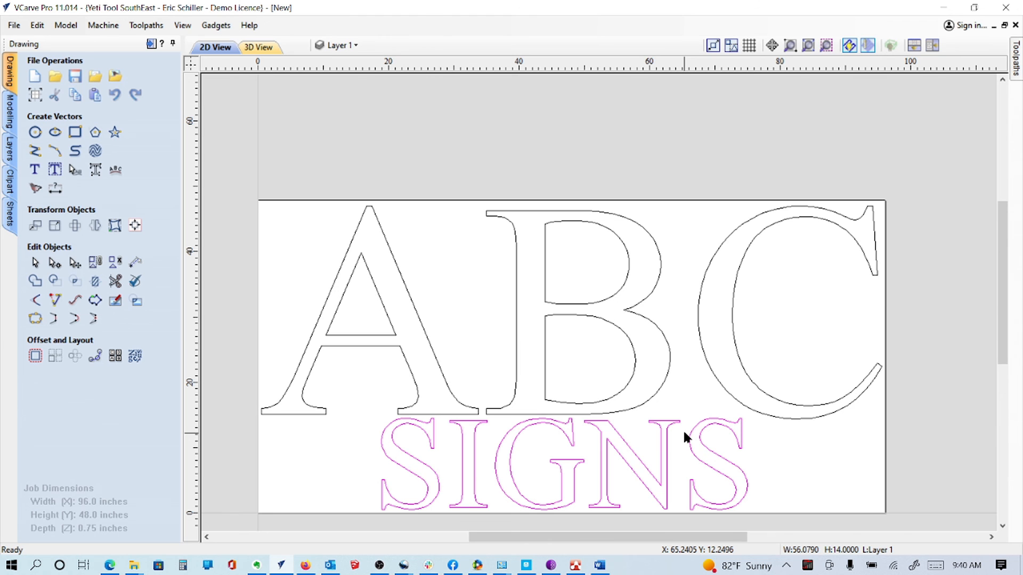
pyautogui.click(683, 436)
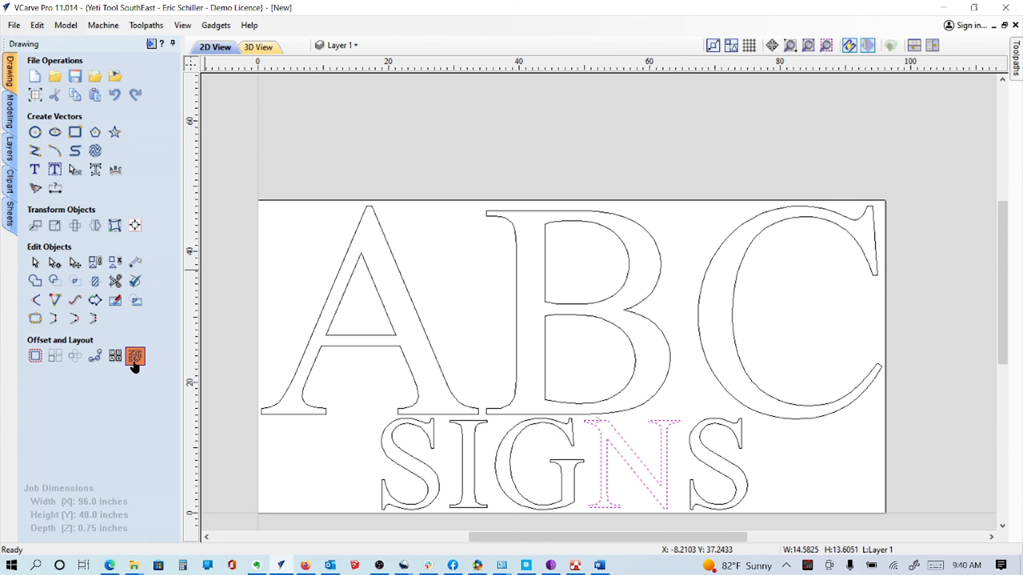
# Step: Nest all the ABC and SIGNS letters on Sheet 1, allowing rotated parts and parts inside other parts, and apply the layout
pyautogui.click(135, 356)
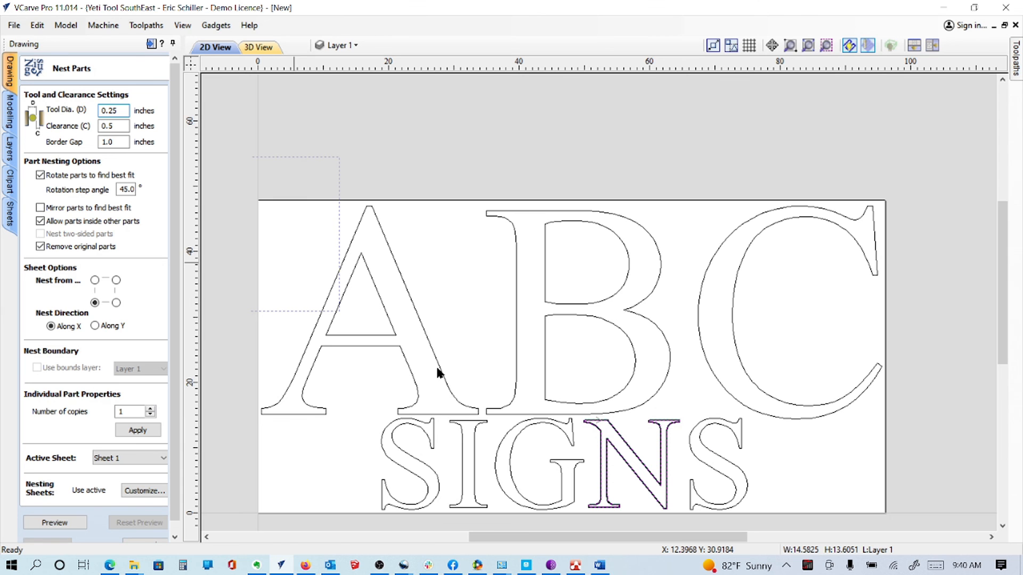
pyautogui.hotkey('ctrl', 'a')
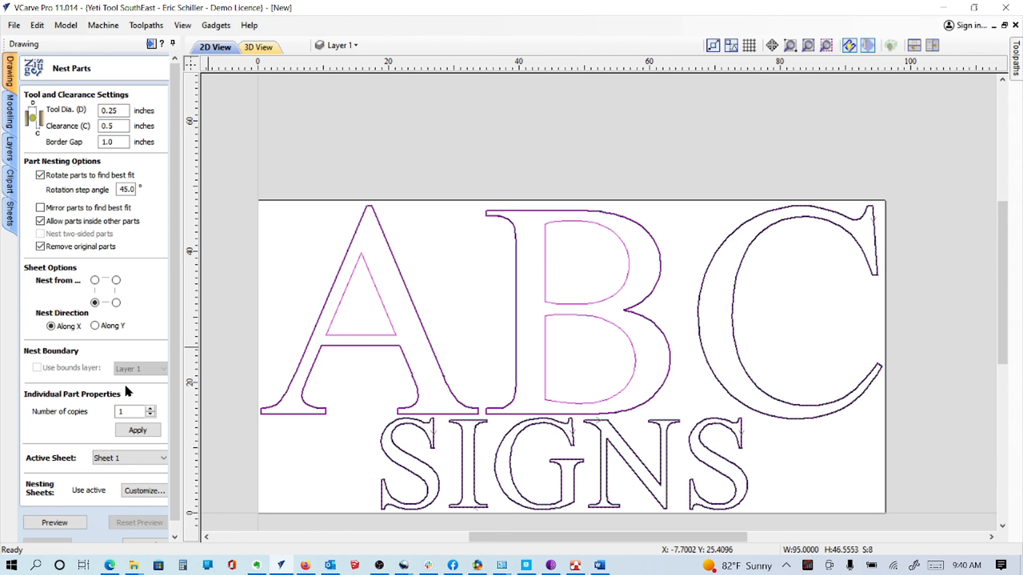
pyautogui.click(116, 144)
pyautogui.press('Return')
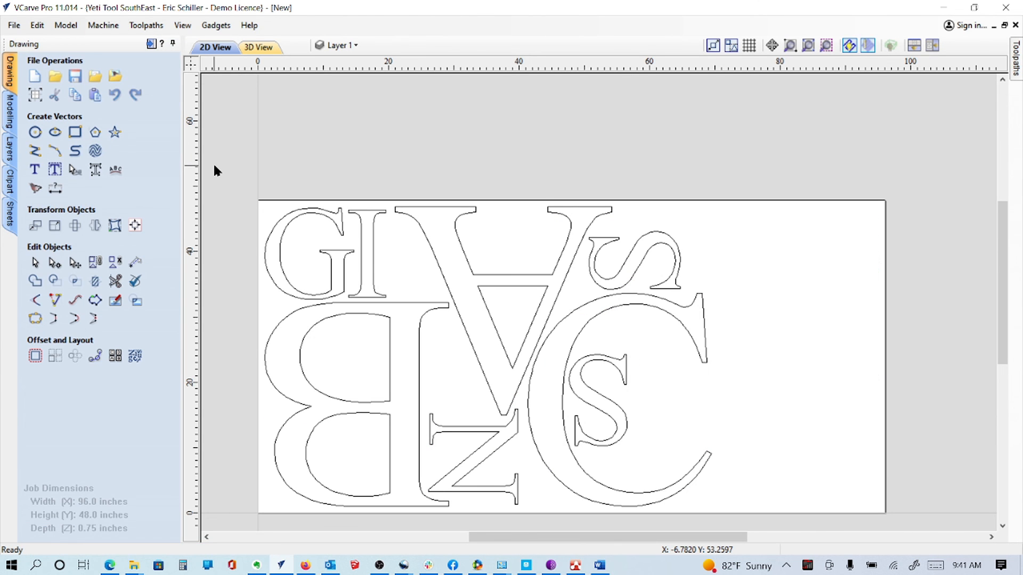
# Step: Recalculate the "Profile cutout p25EM" toolpath for the nested letters and open the settings for saving it
pyautogui.click(1016, 59)
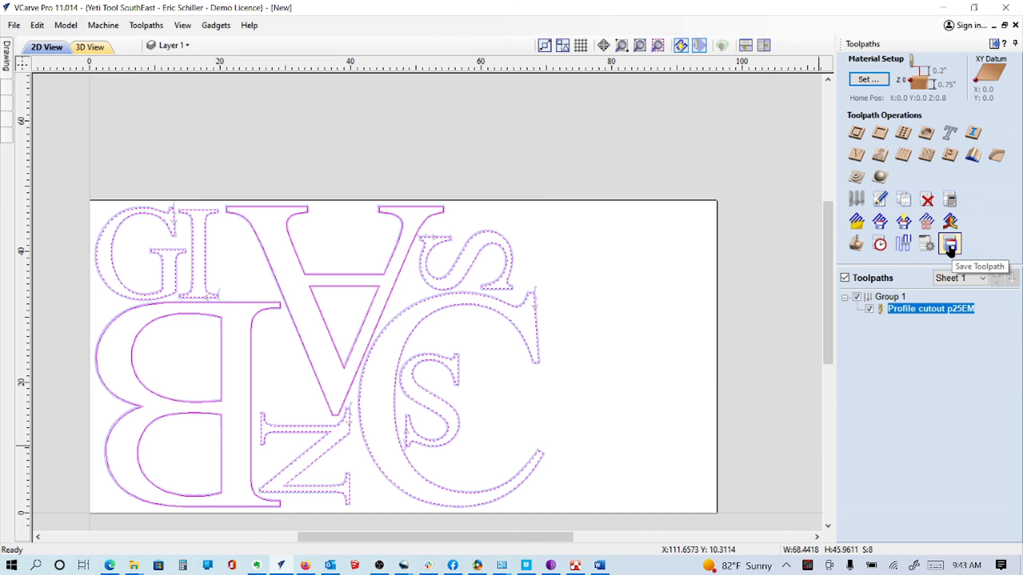
pyautogui.click(947, 235)
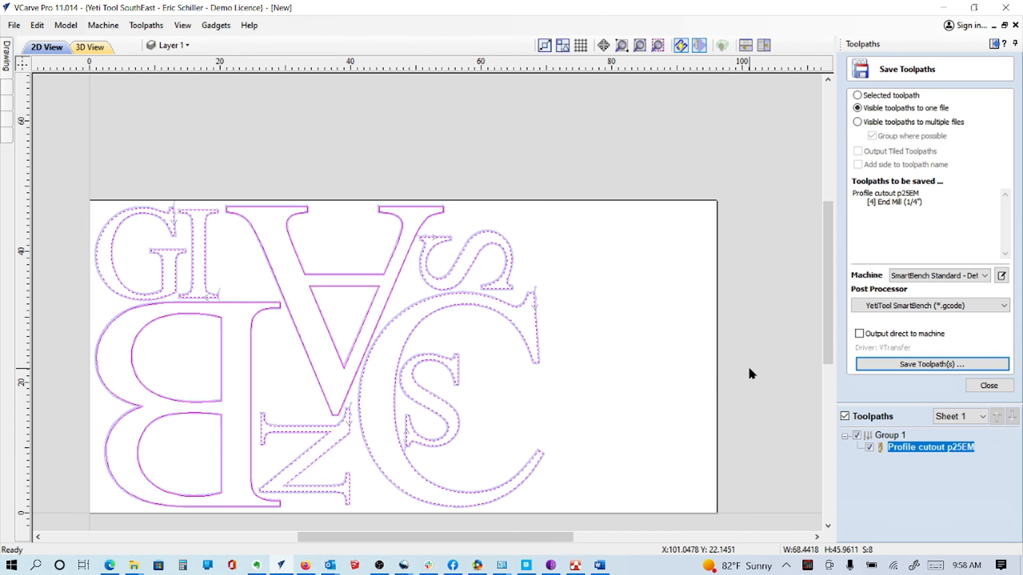